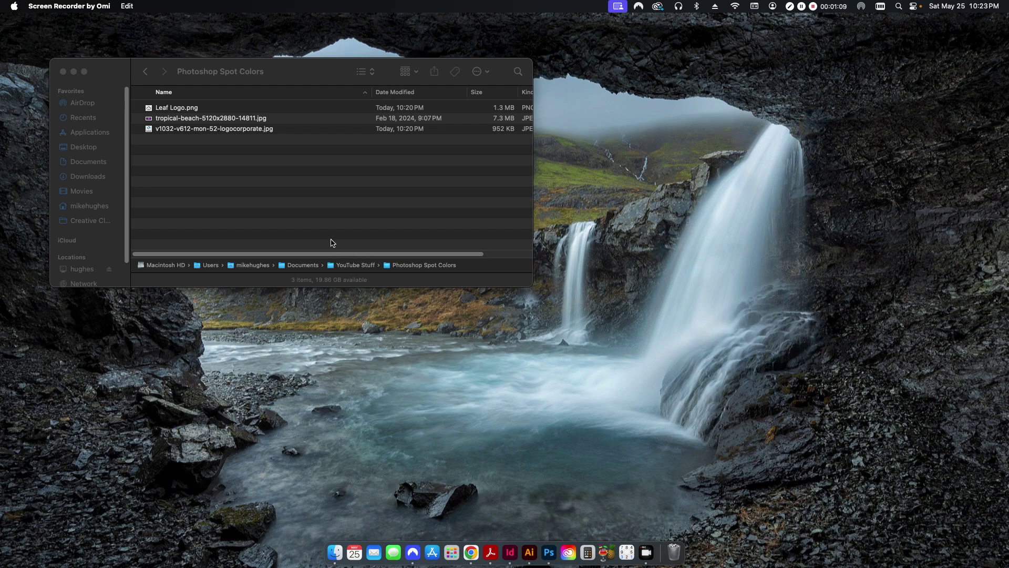
Preview the tropical beach photo in Finder with Quick Look, then close the preview.
click(240, 200)
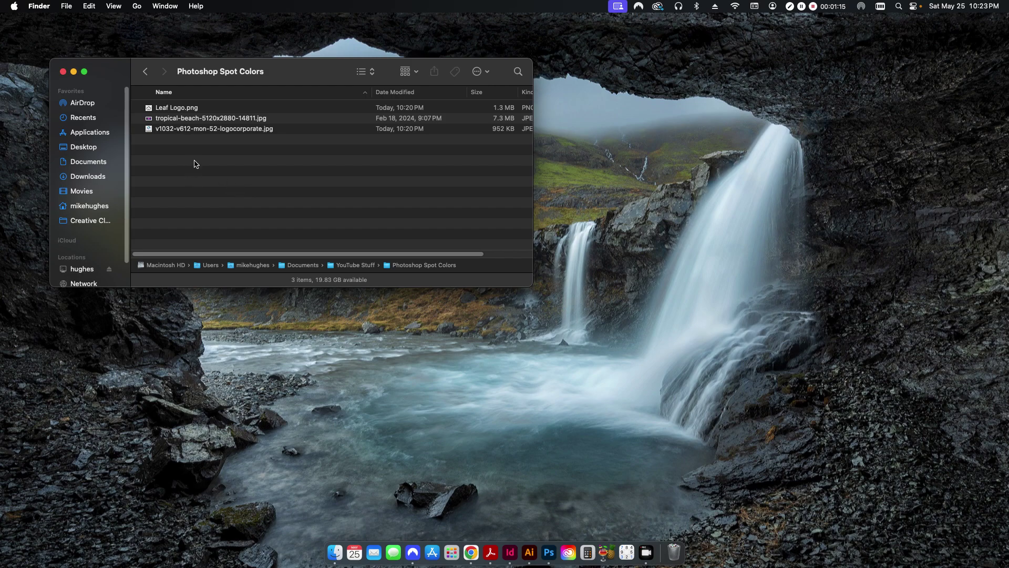
click(200, 118)
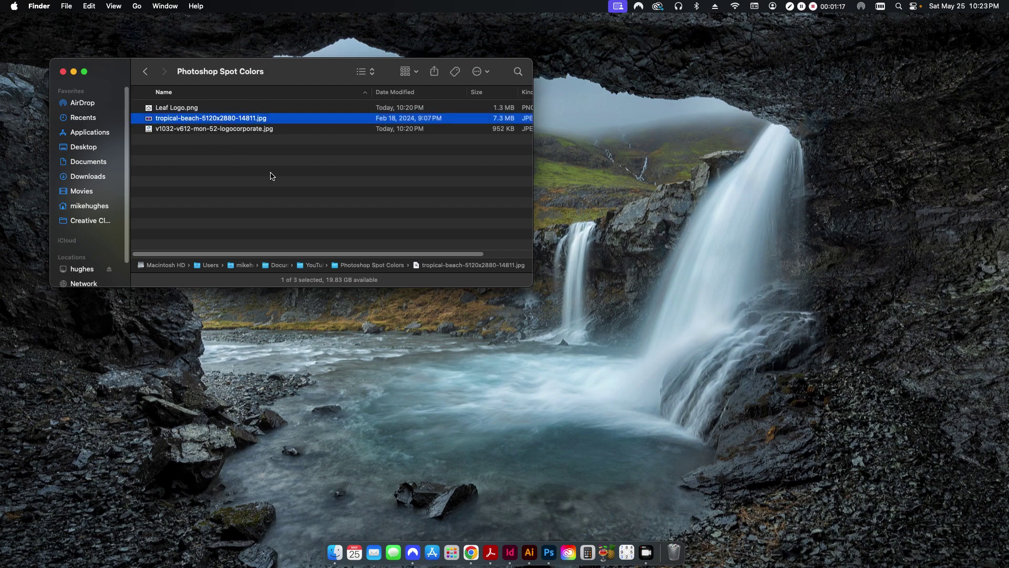
key(space)
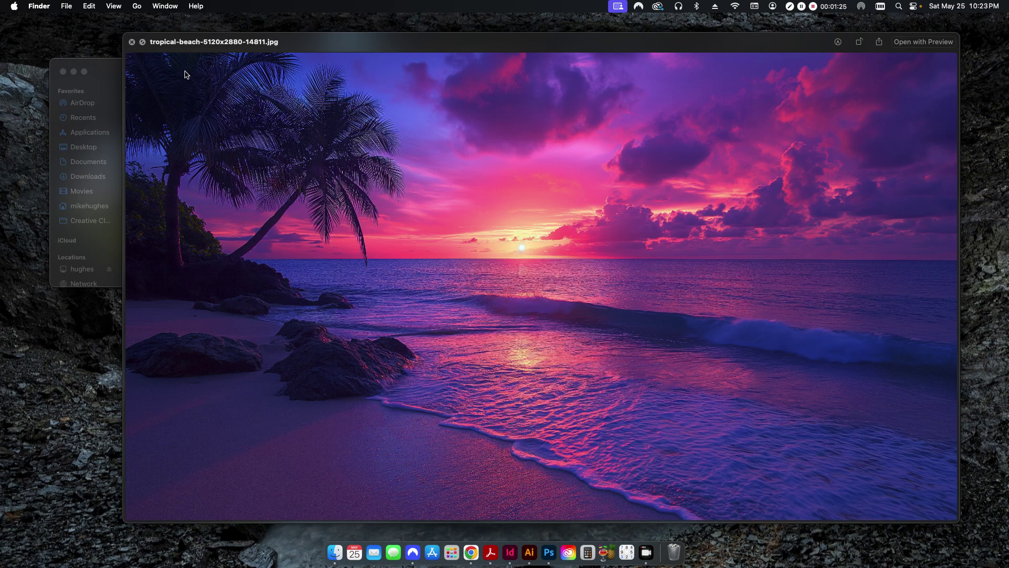
click(132, 42)
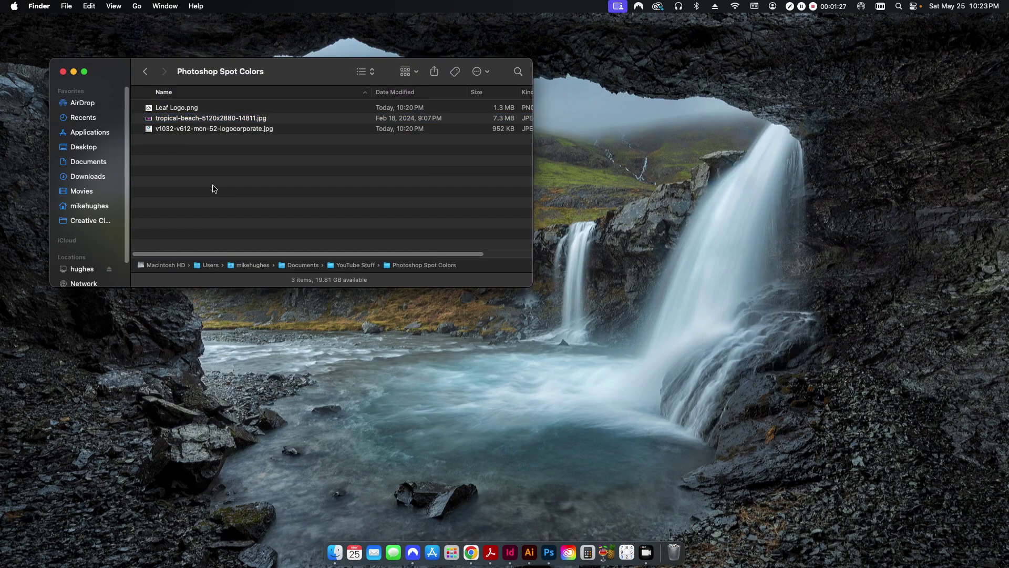
Open the tropical beach JPEG with Adobe Photoshop 2024.
right_click(215, 122)
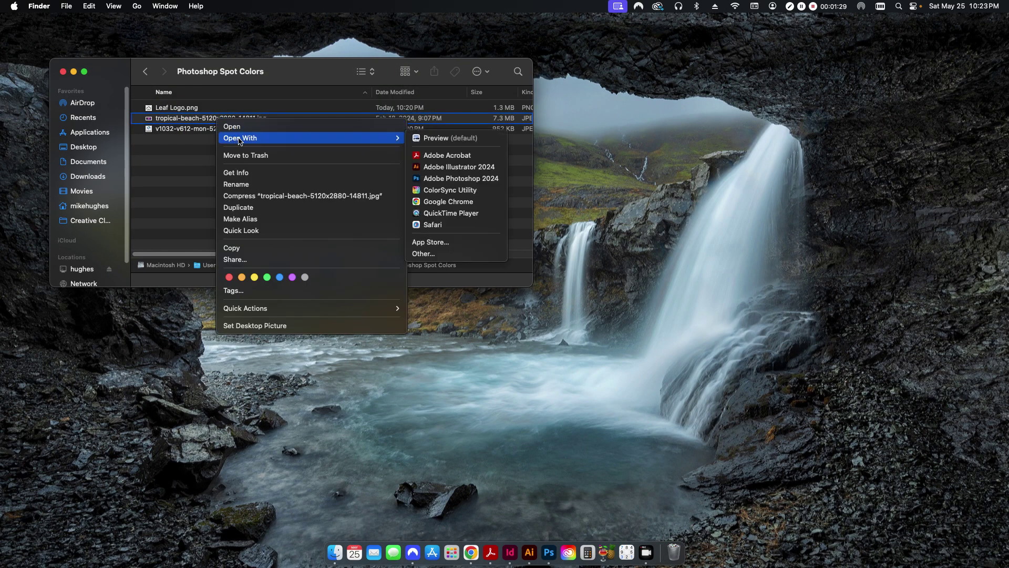
mouse_move(252, 138)
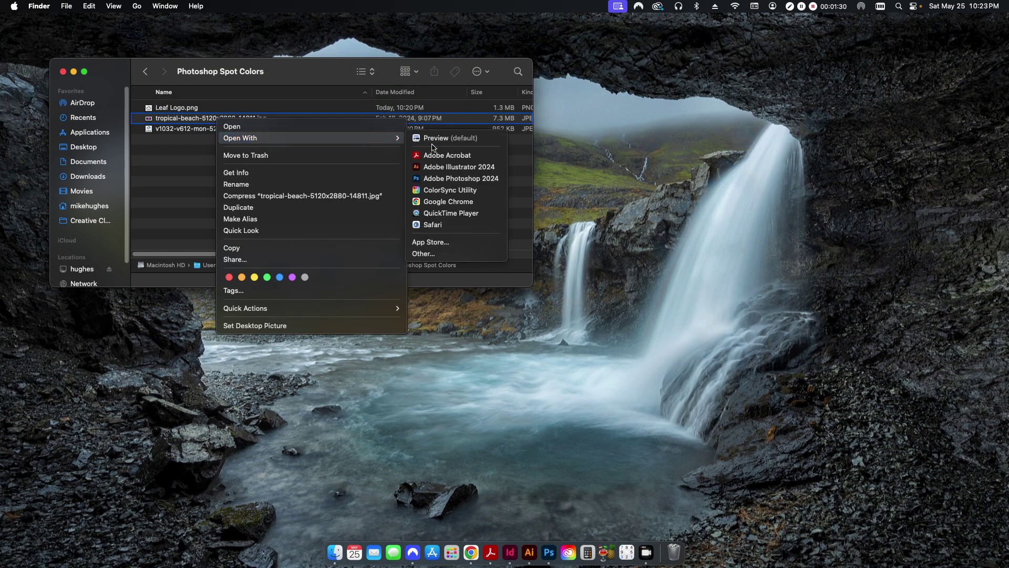
click(445, 179)
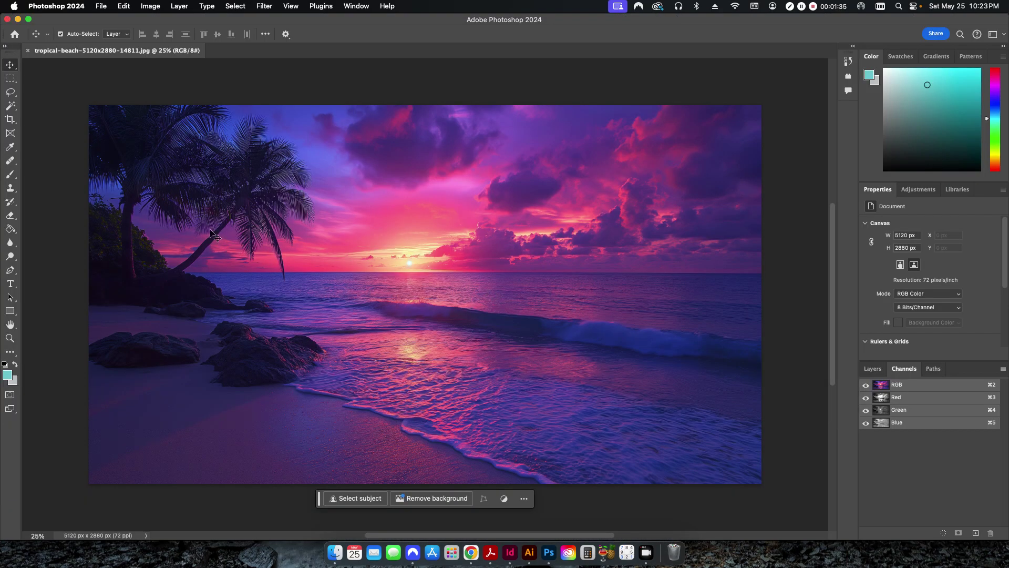
Switch the beach photo to Grayscale mode, discarding colour, leaving a single Gray channel.
click(146, 7)
mouse_move(154, 20)
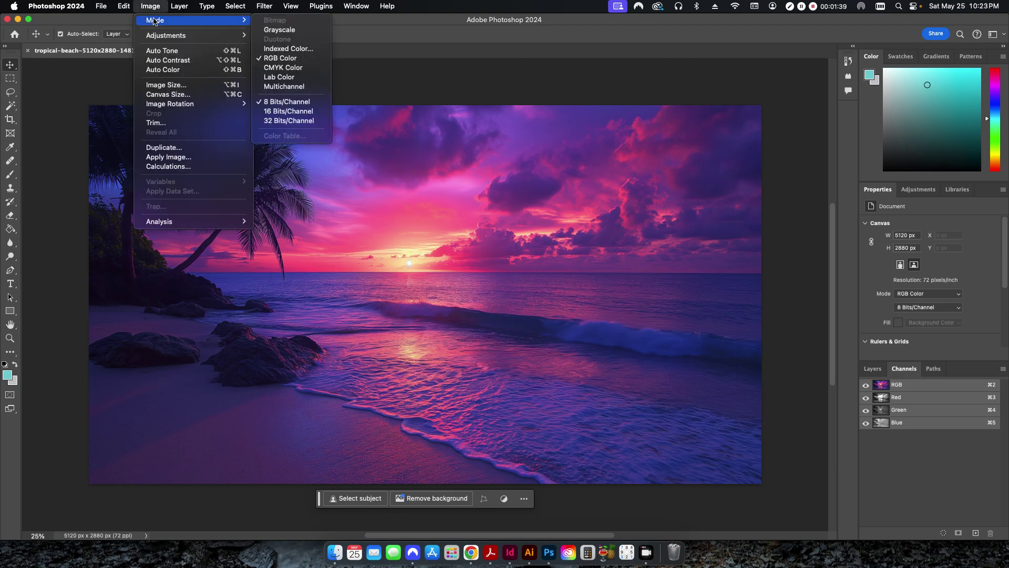
click(395, 324)
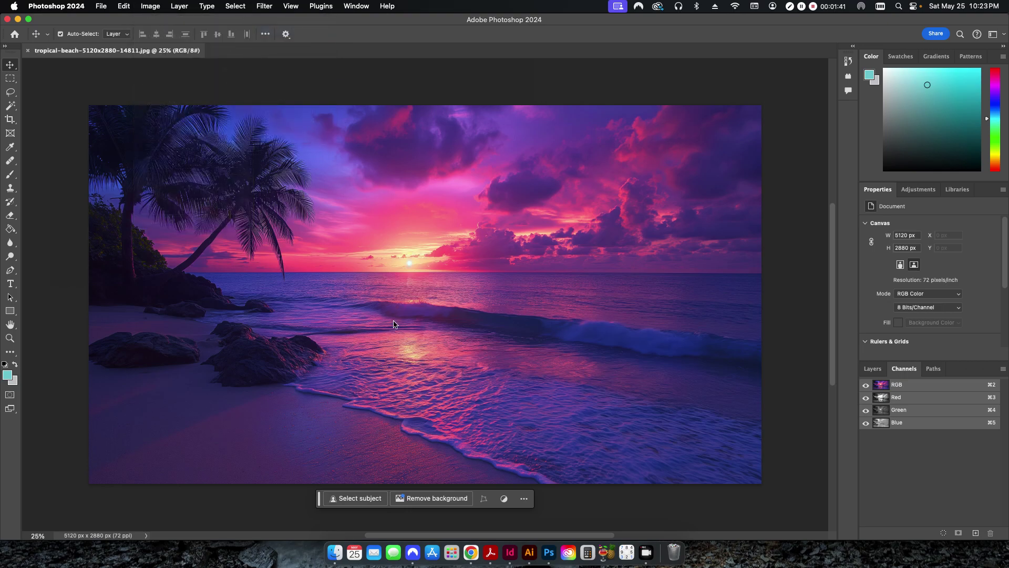
key(Return)
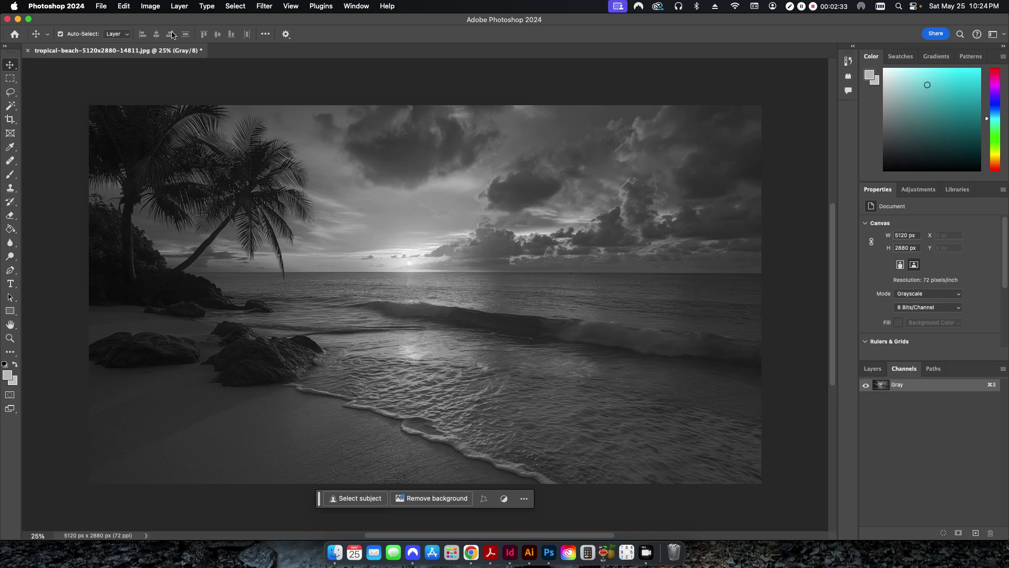
click(152, 6)
Convert the grayscale image to Duotone mode, keeping Type set to Duotone with two inks.
mouse_move(155, 21)
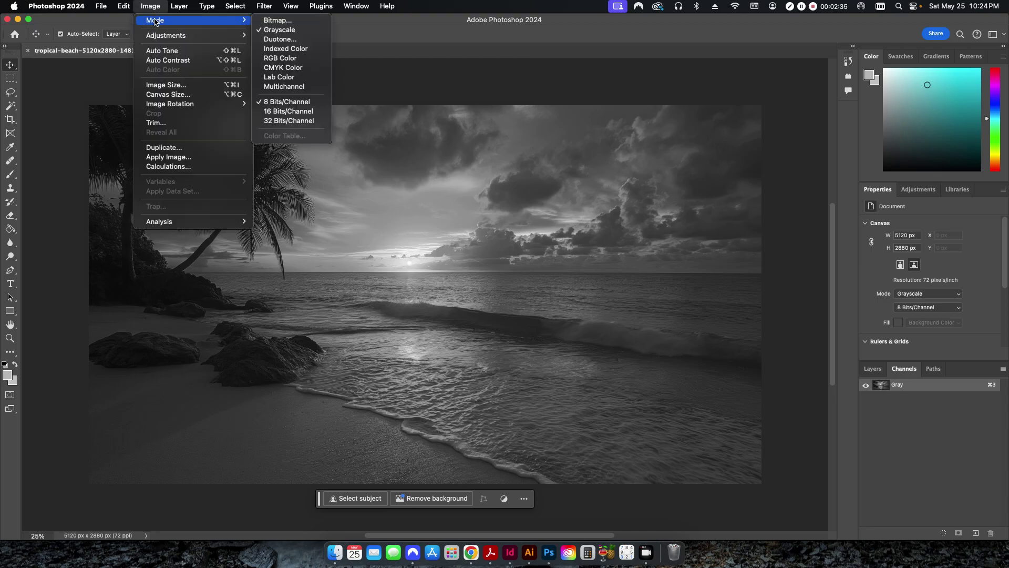
click(280, 39)
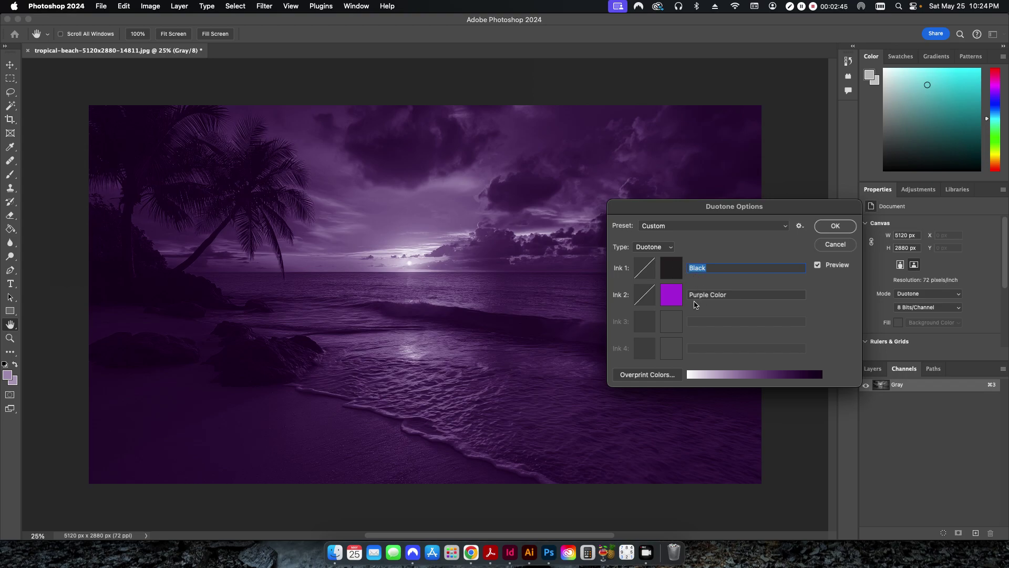
click(666, 249)
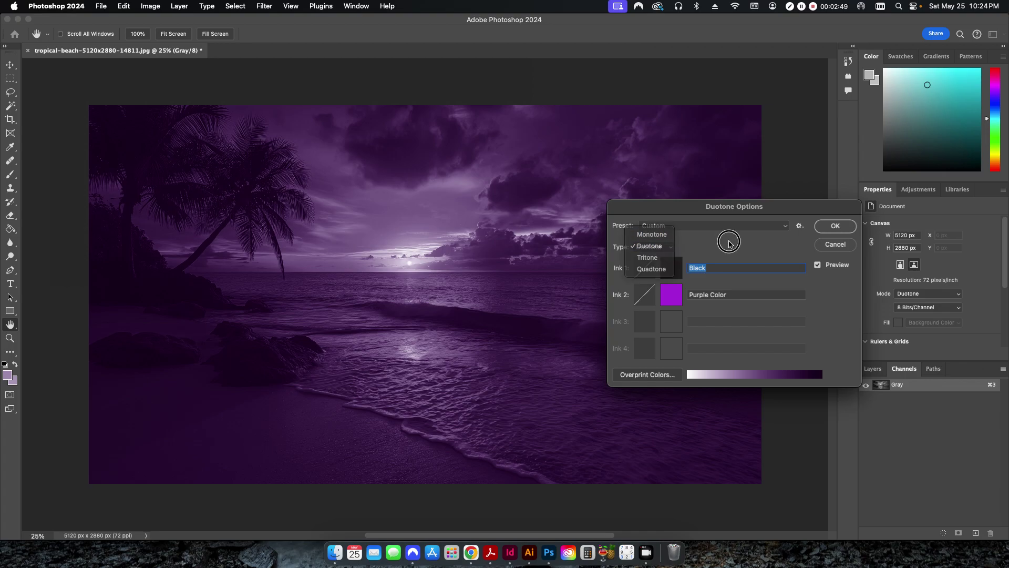
click(662, 245)
click(663, 246)
click(721, 255)
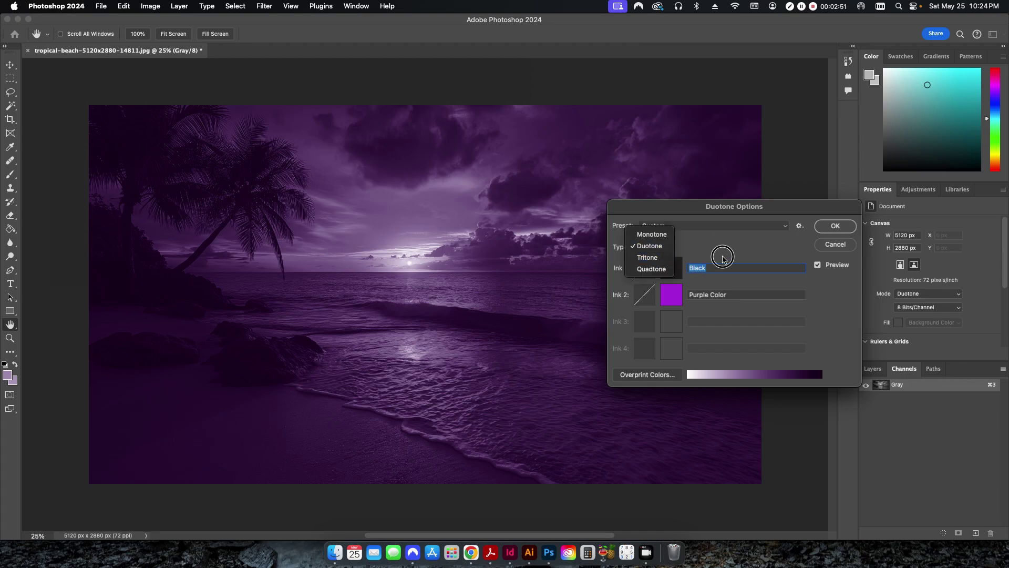
click(666, 249)
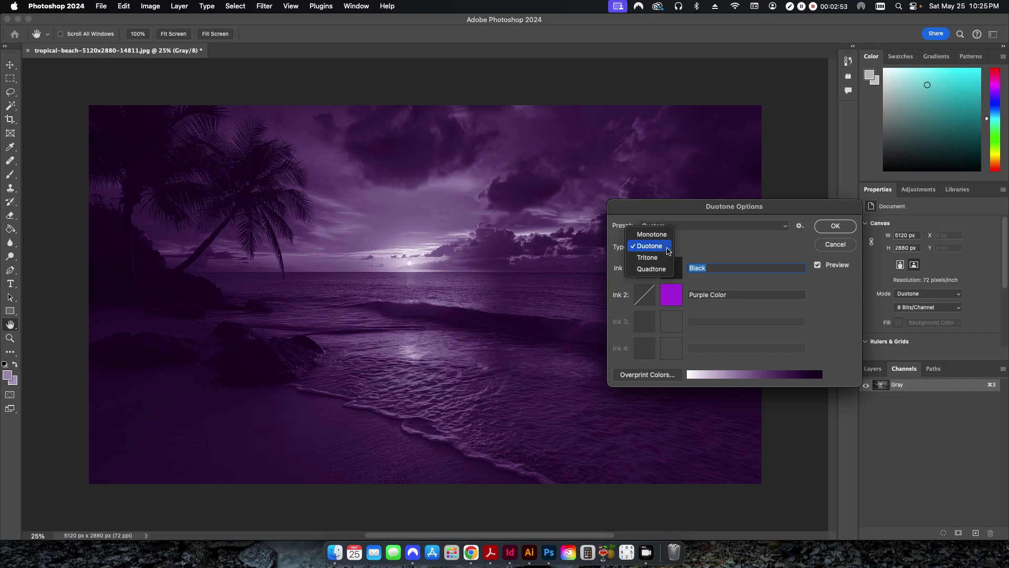
click(728, 253)
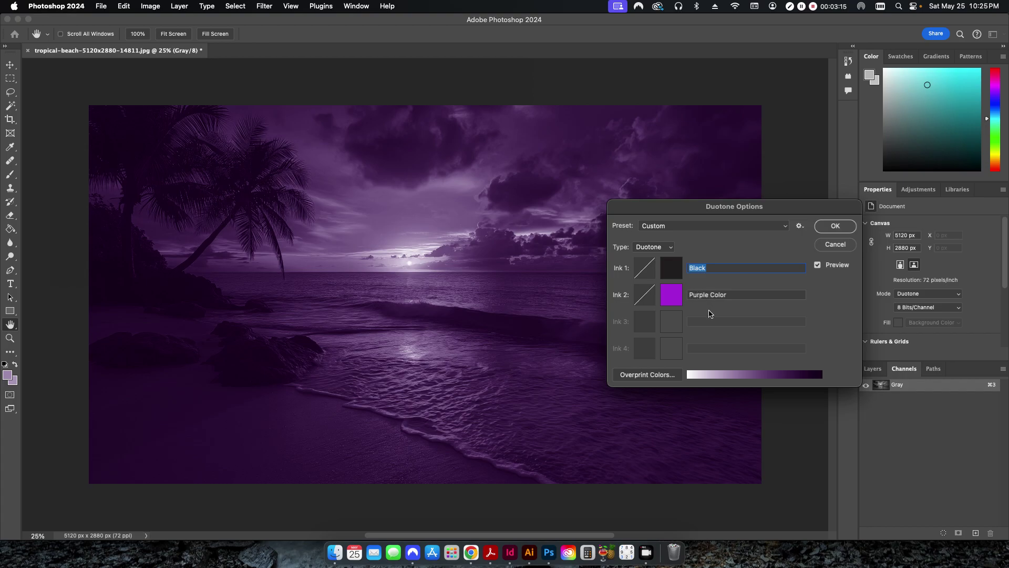
click(675, 298)
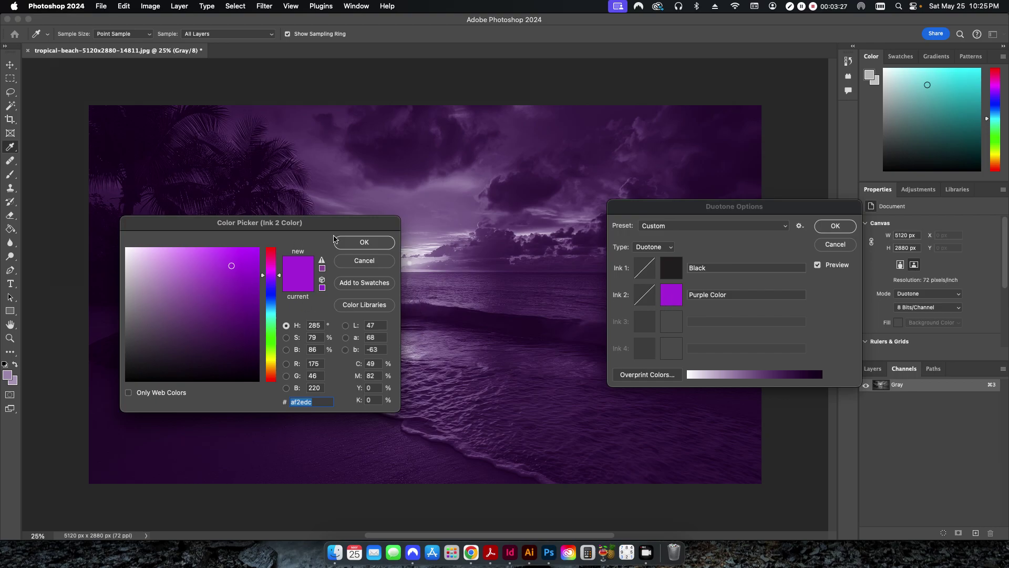
click(279, 278)
drag(279, 278, 271, 247)
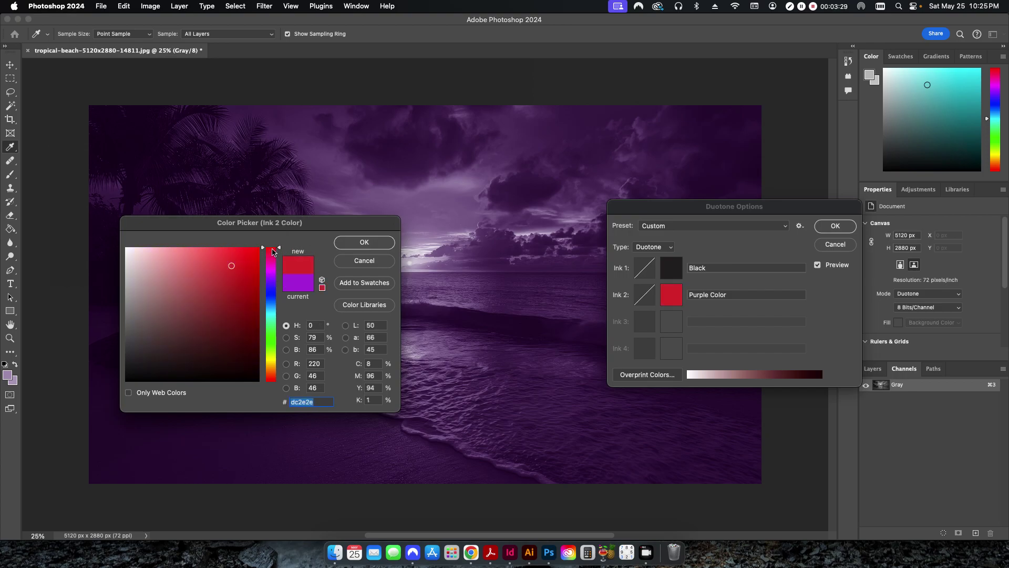
click(254, 252)
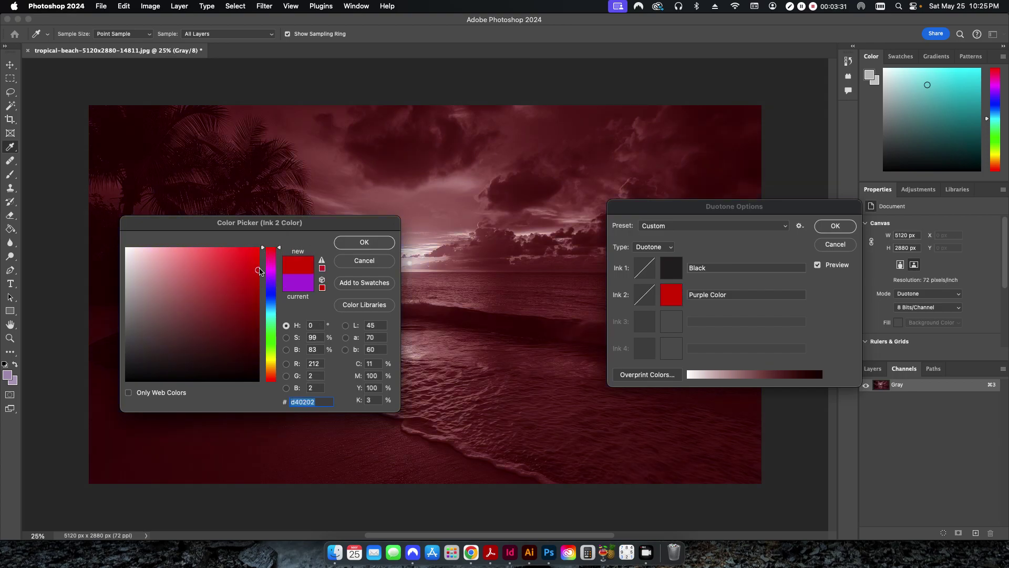
click(282, 307)
click(283, 341)
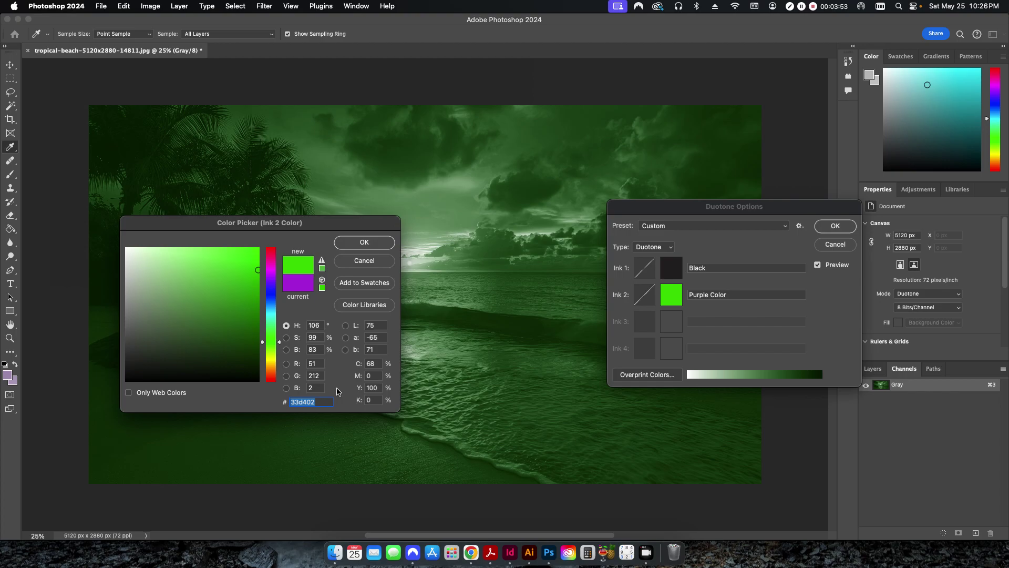
click(356, 268)
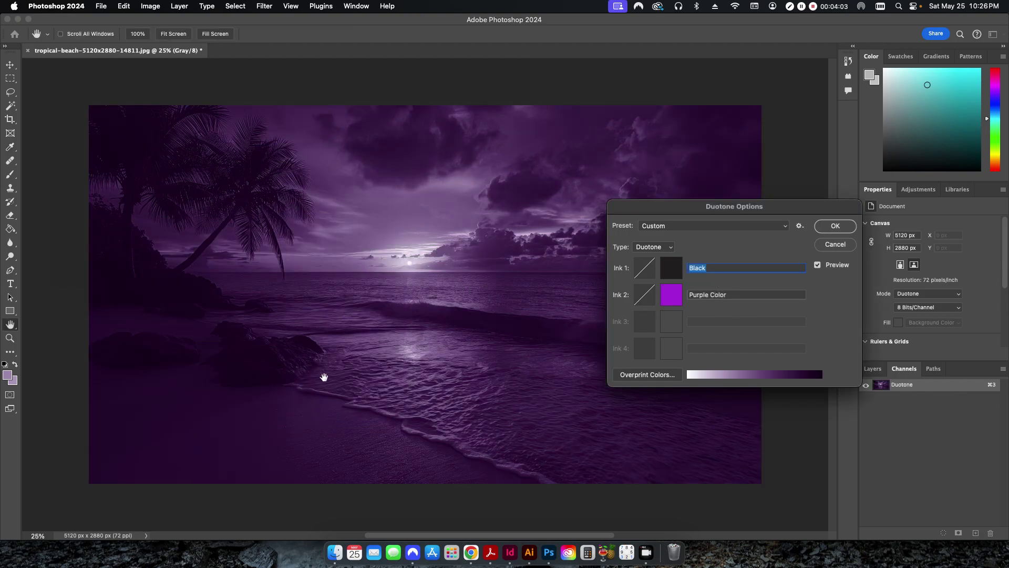
Try editing the Purple and Black ink curves, cancelling both so the curves stay linear.
click(645, 299)
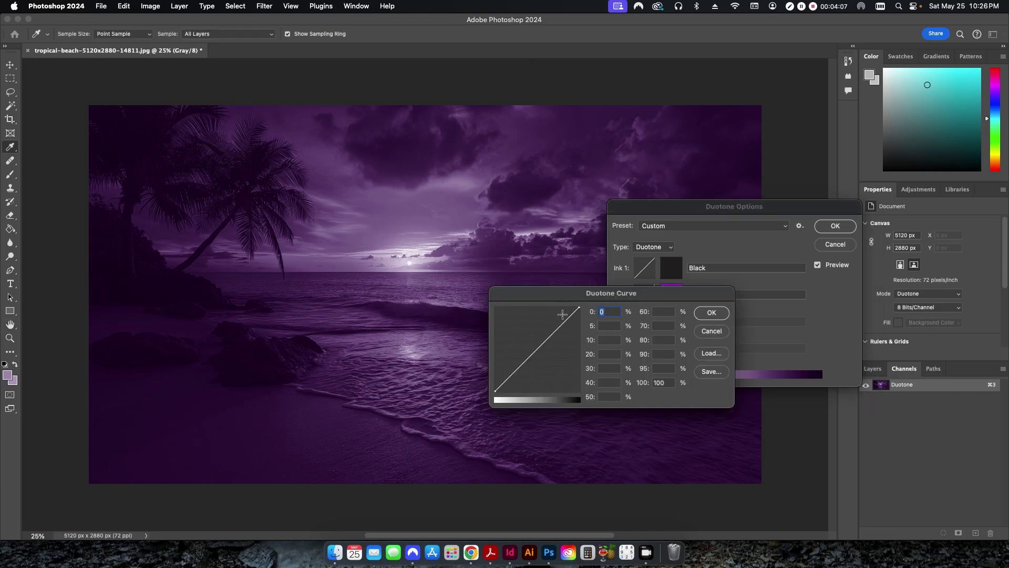
mouse_move(546, 341)
mouse_down()
mouse_move(546, 313)
mouse_move(560, 362)
mouse_move(554, 374)
mouse_up()
key(BackSpace)
click(704, 331)
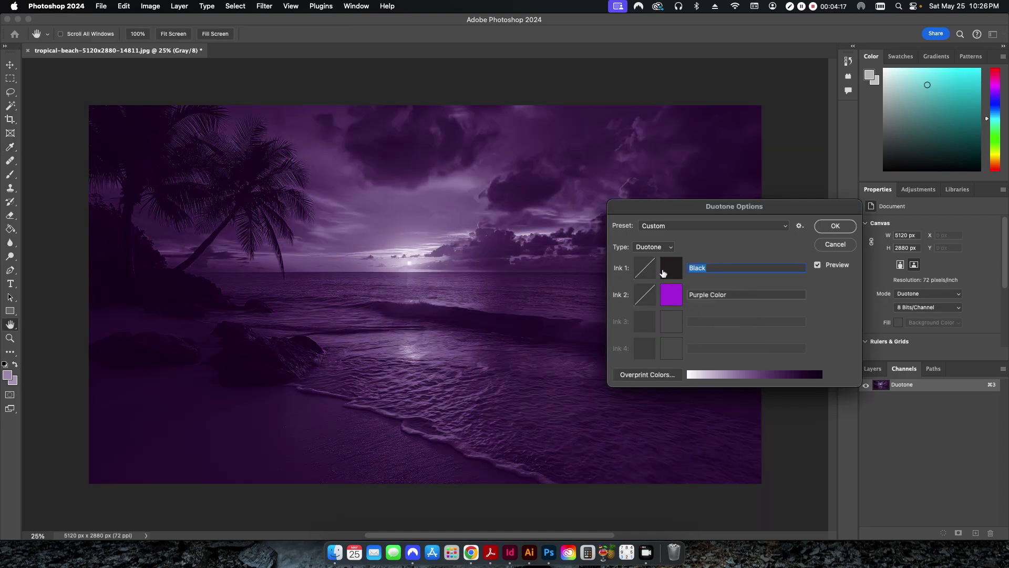
click(644, 270)
drag(530, 366, 548, 386)
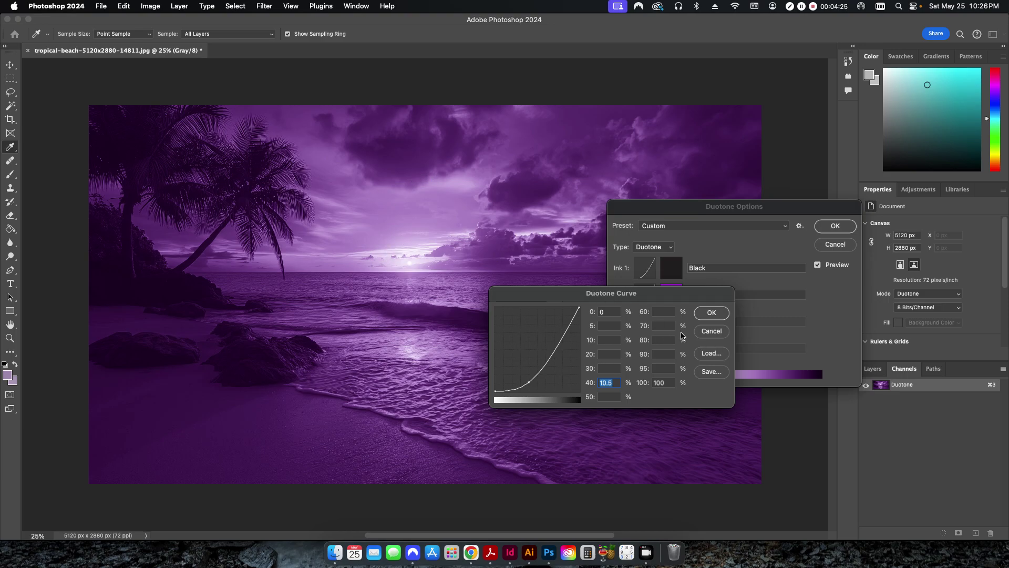
click(717, 332)
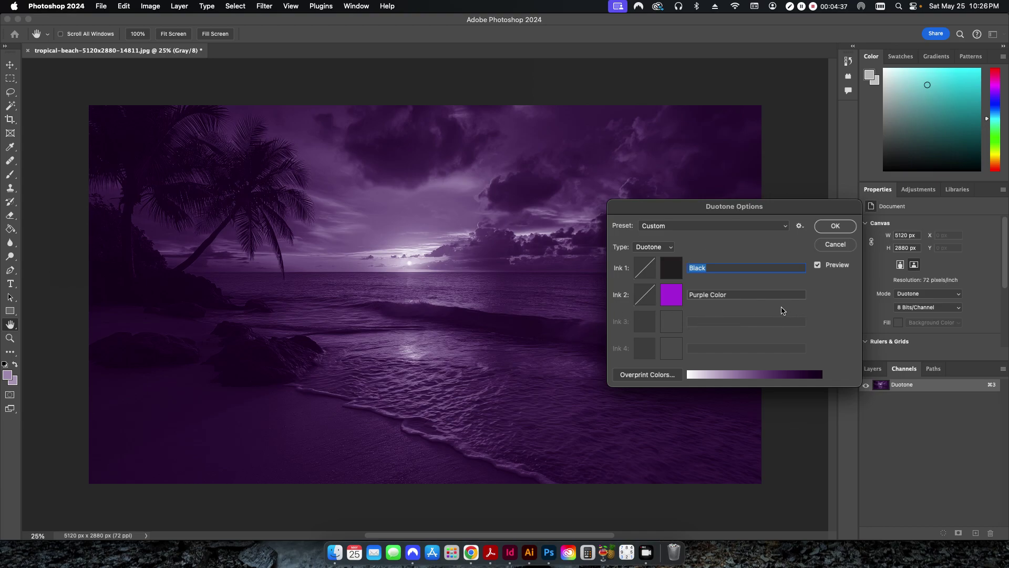
Apply the duotone, save as tropical-beach-5120x2880-14811_SpotColor.psd, and close the document.
click(833, 226)
key(v)
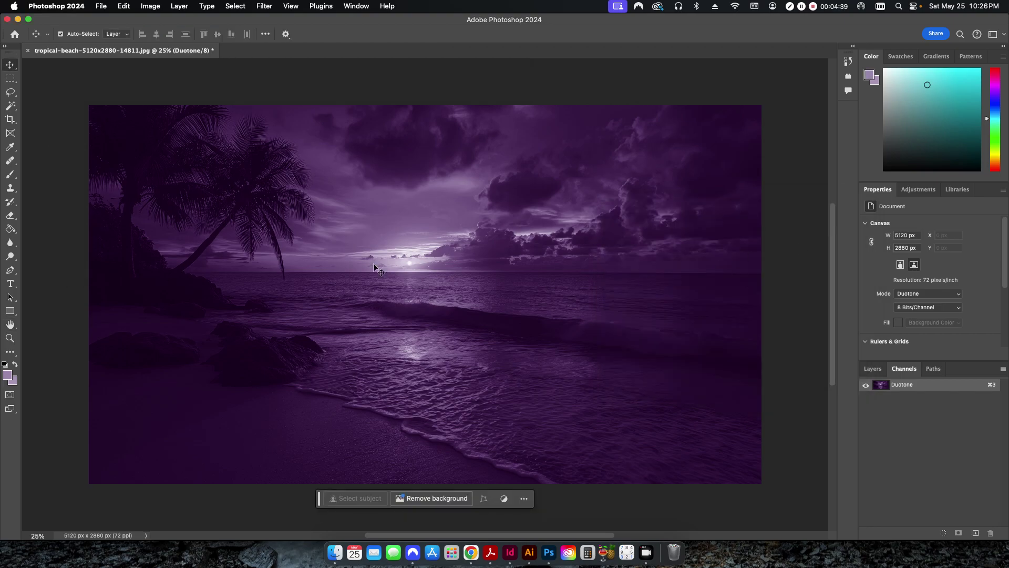
click(101, 6)
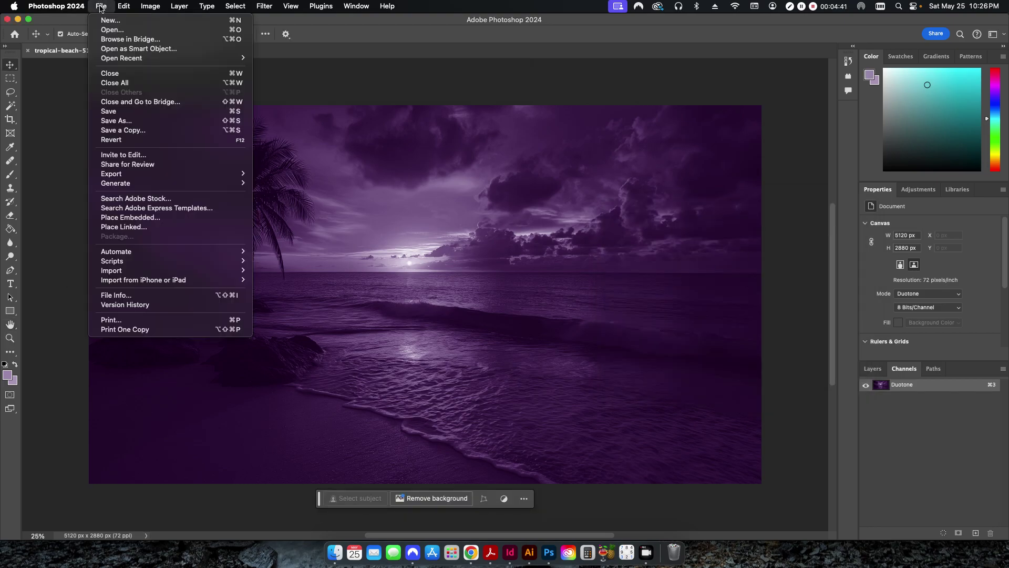
click(116, 120)
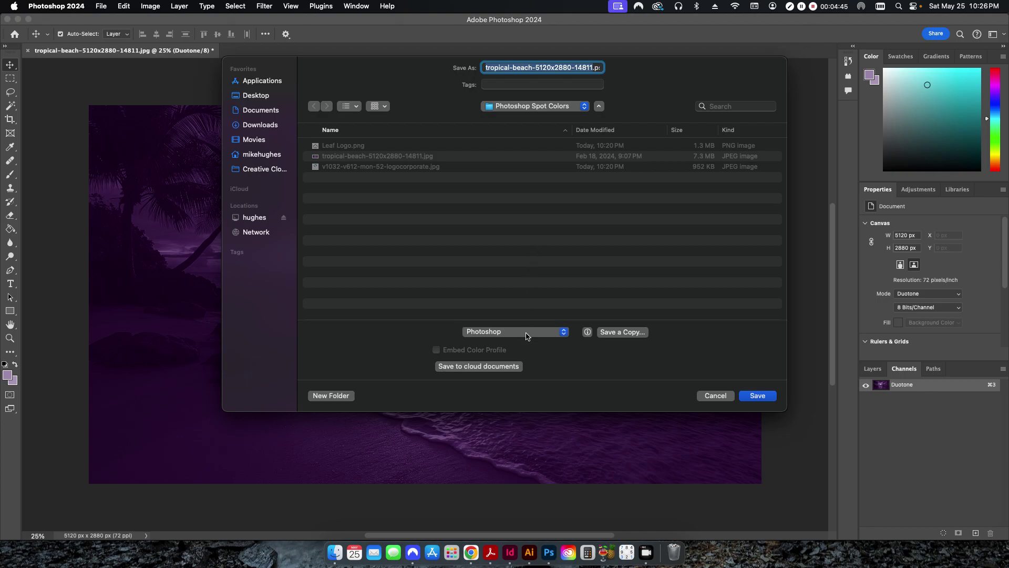
key(Right)
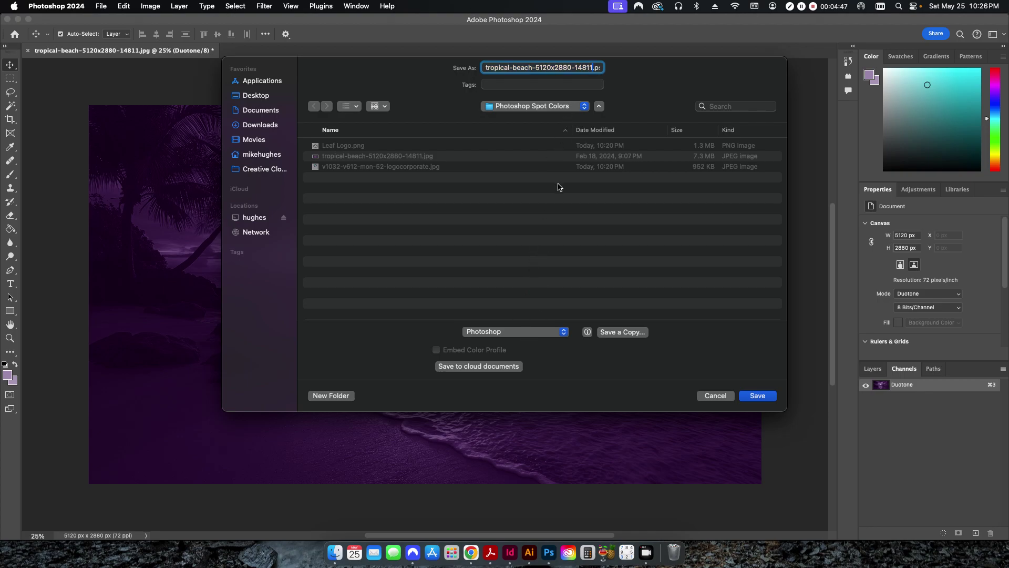
text(_SpotColor)
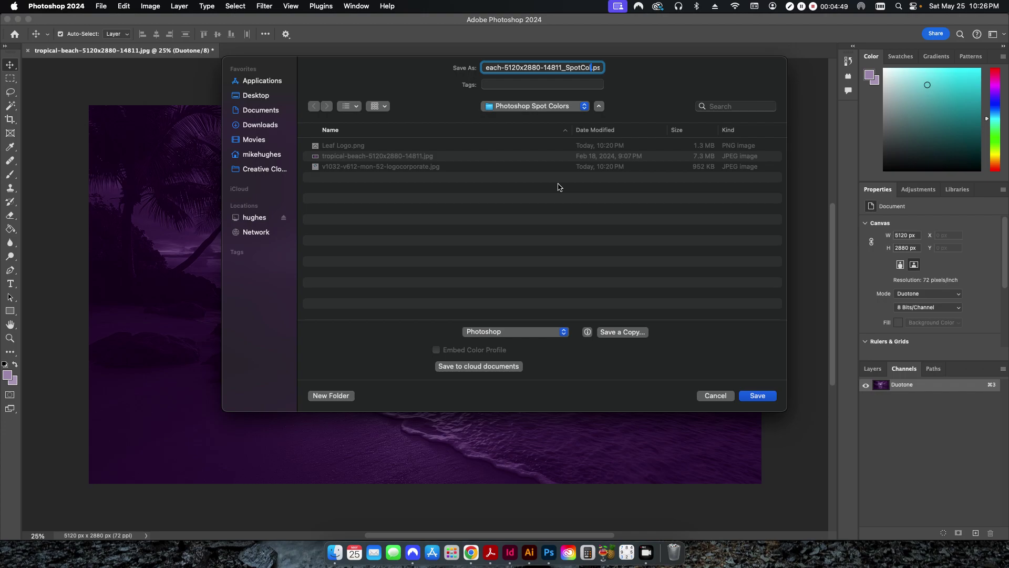
key(Return)
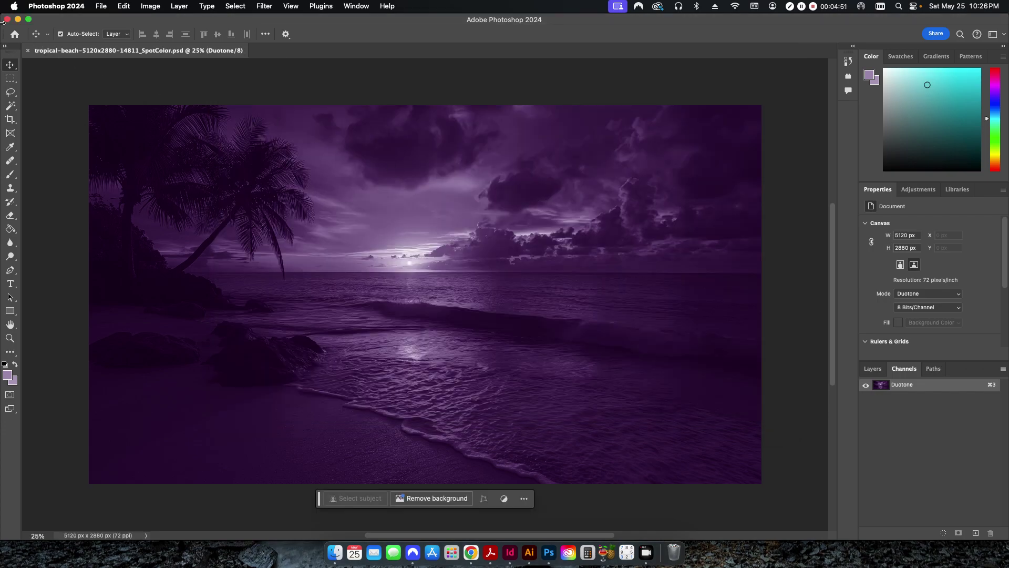
click(7, 20)
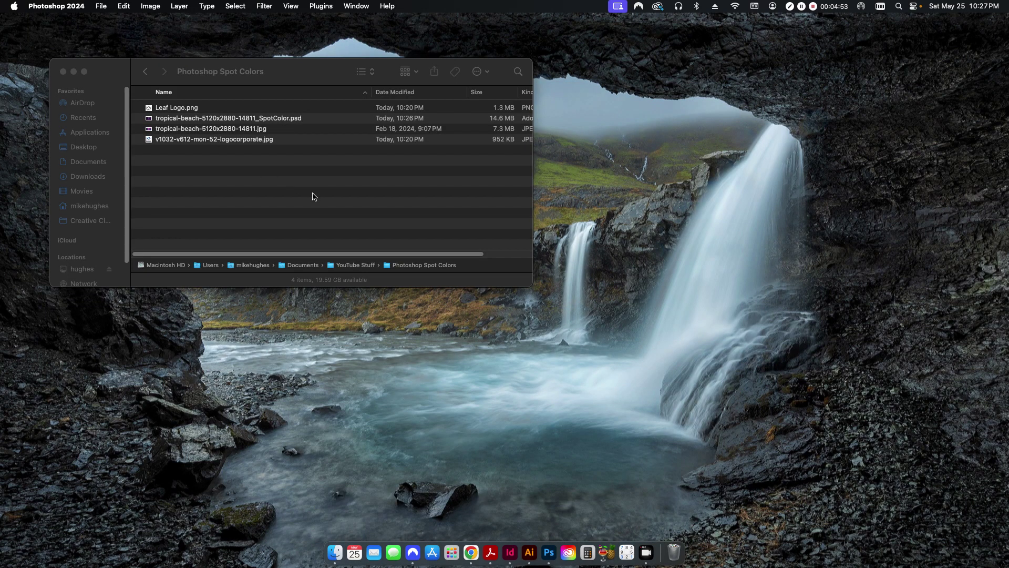
Place the SpotColor PSD onto the InDesign page with default import options.
click(510, 553)
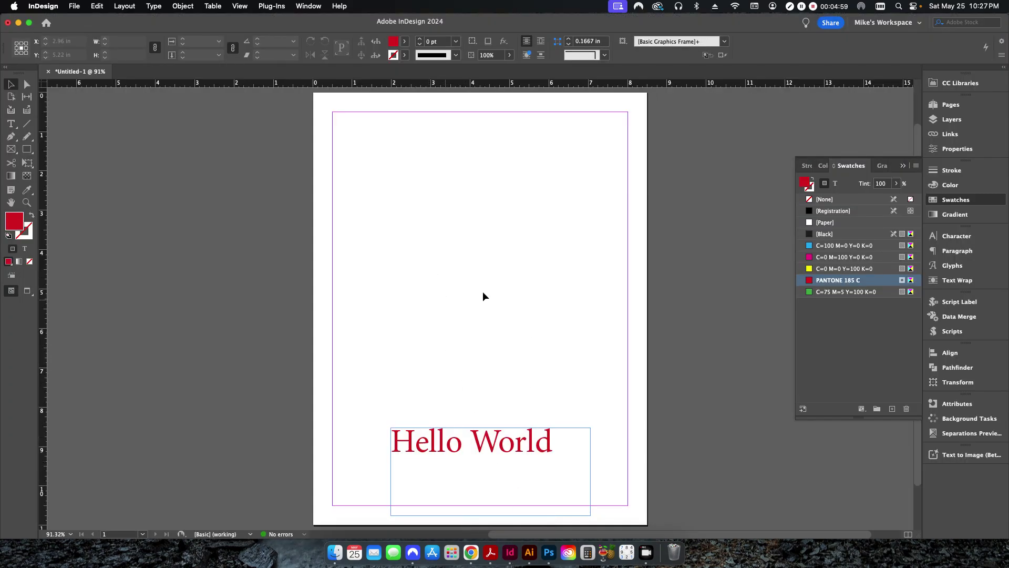
key(super+d)
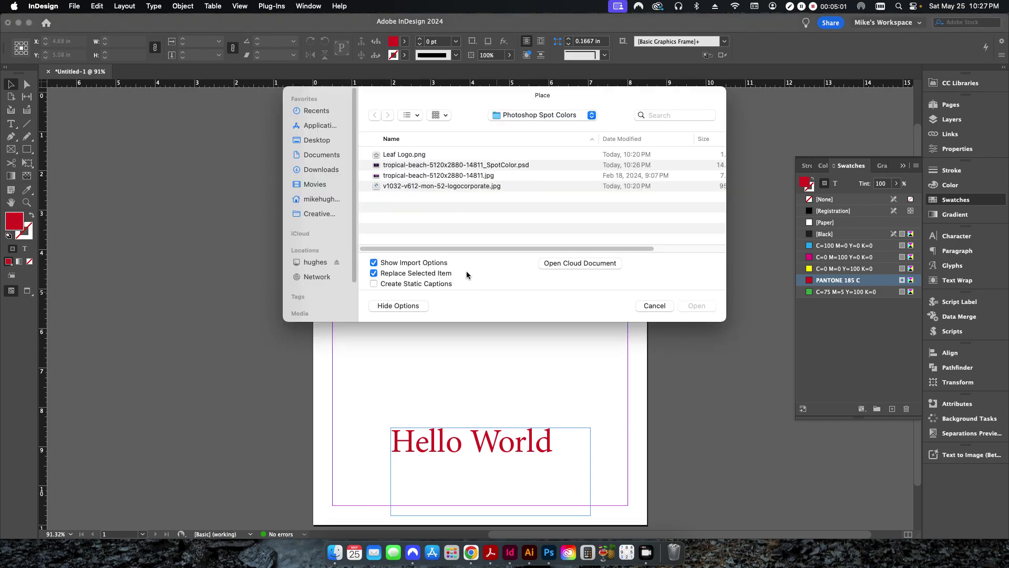
click(442, 166)
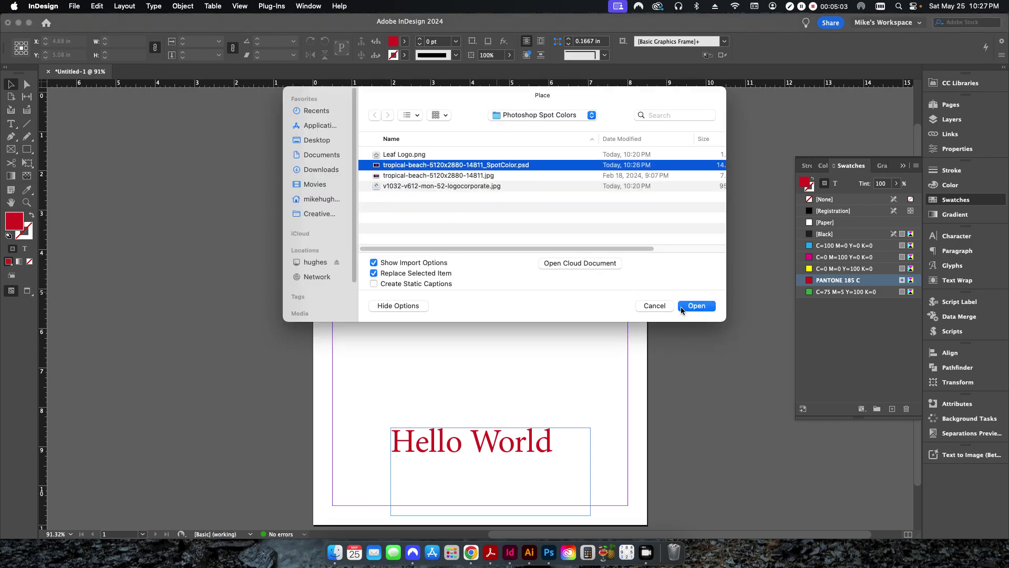
click(692, 306)
click(628, 392)
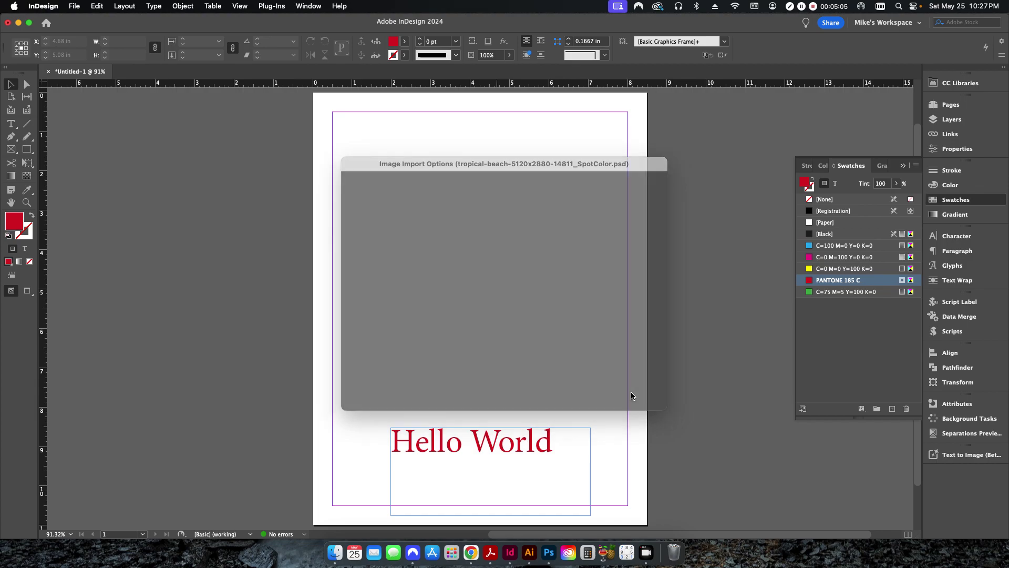
click(337, 191)
Centre the image on the page, set its height to 4 in, fit content, and make PANTONE 185 C the default fill.
click(715, 55)
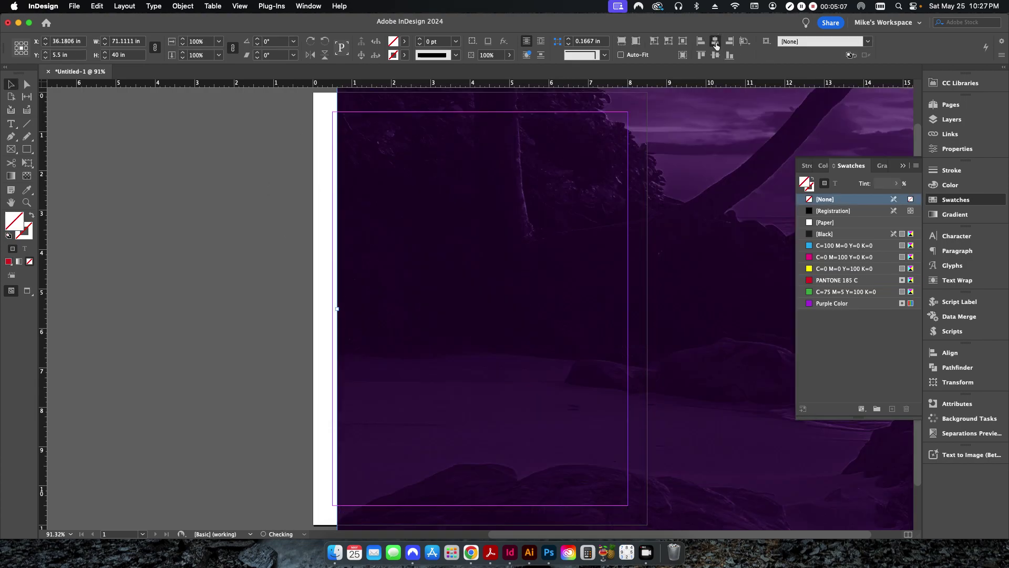
click(715, 41)
click(139, 55)
text(4.25)
key(Return)
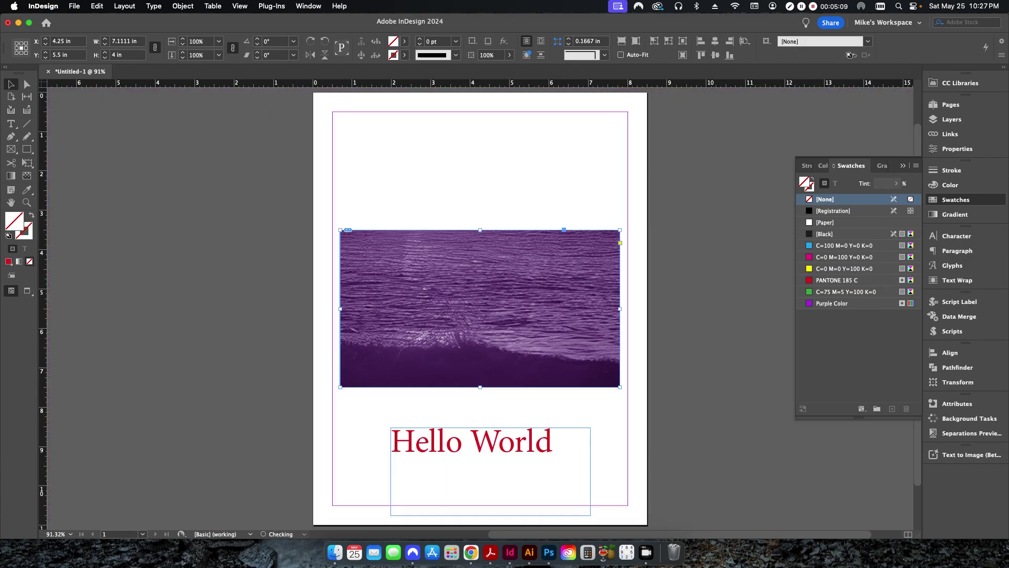
key(super+alt+shift+e)
click(473, 188)
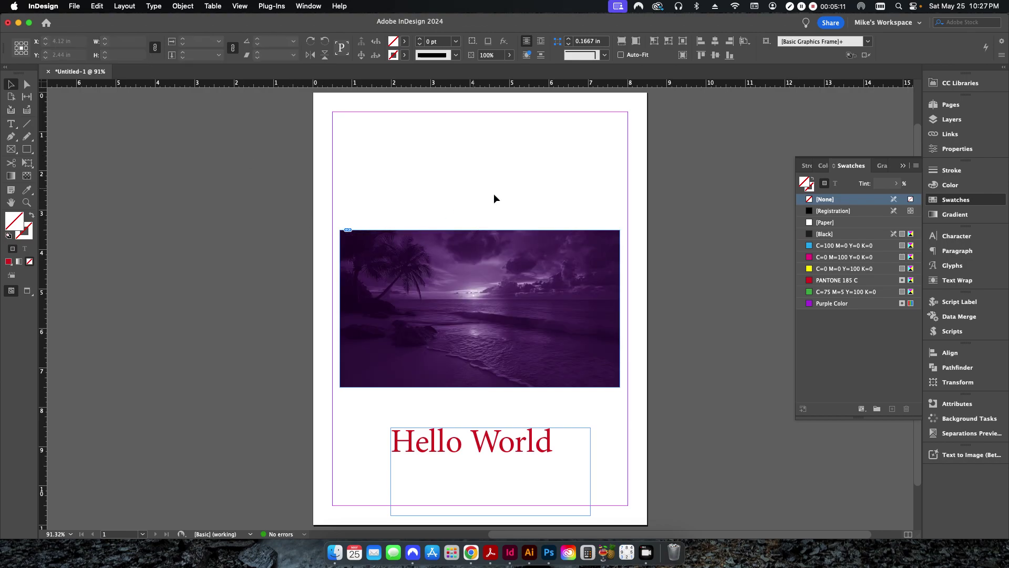
click(837, 280)
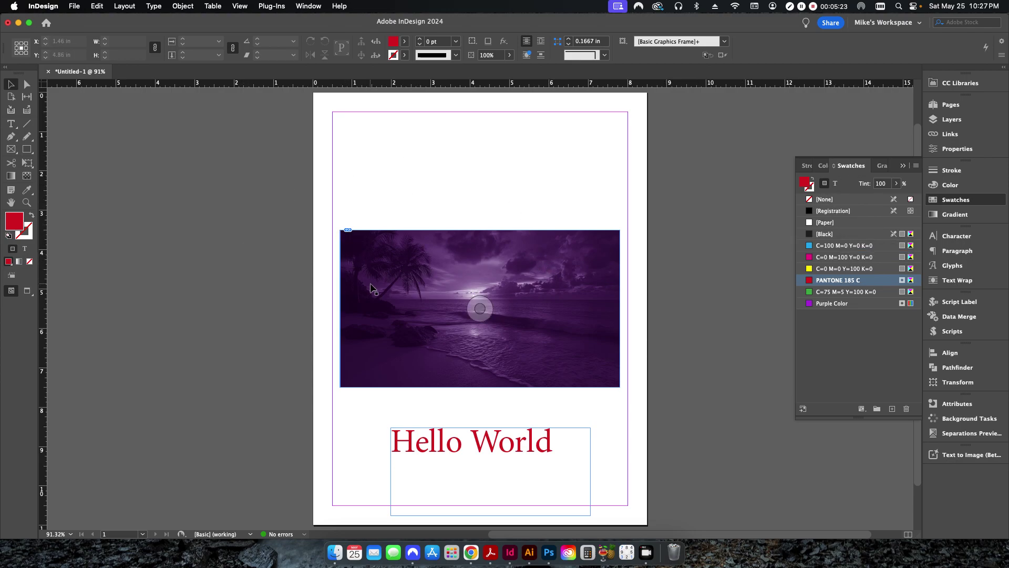
Open Separations Preview in Separations view and toggle the process and PANTONE 185 C plates.
click(956, 434)
click(836, 382)
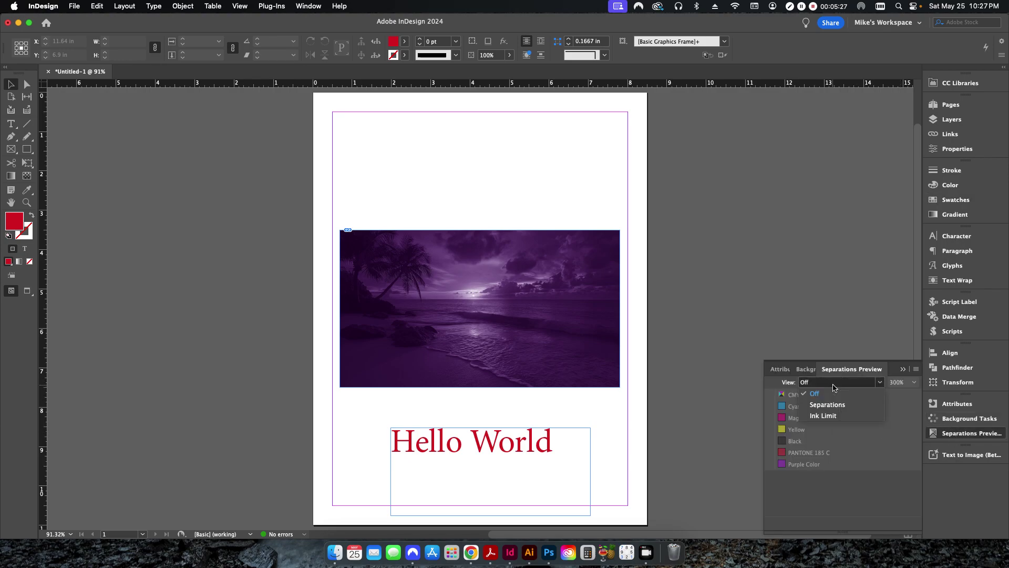
click(833, 405)
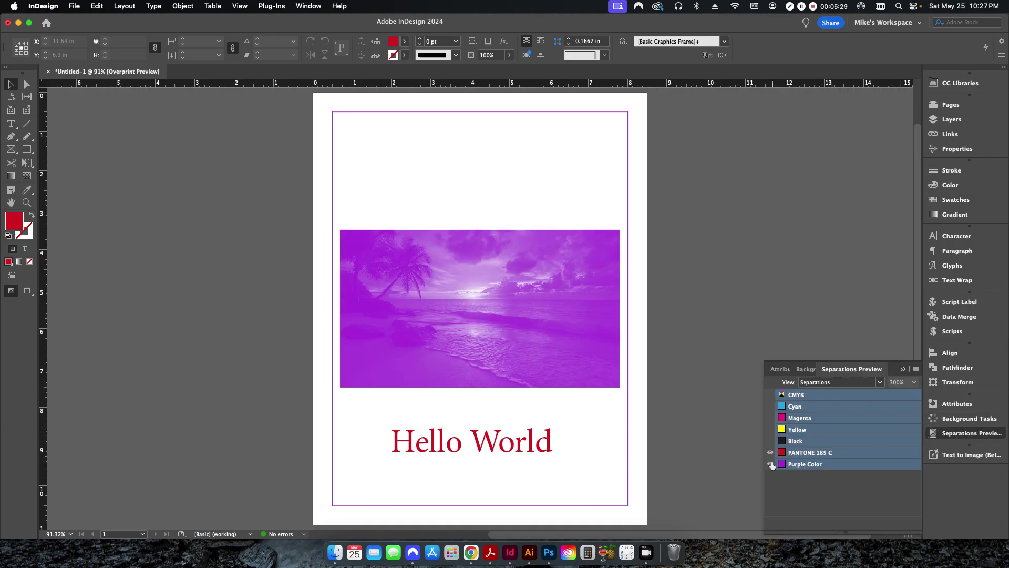
click(771, 401)
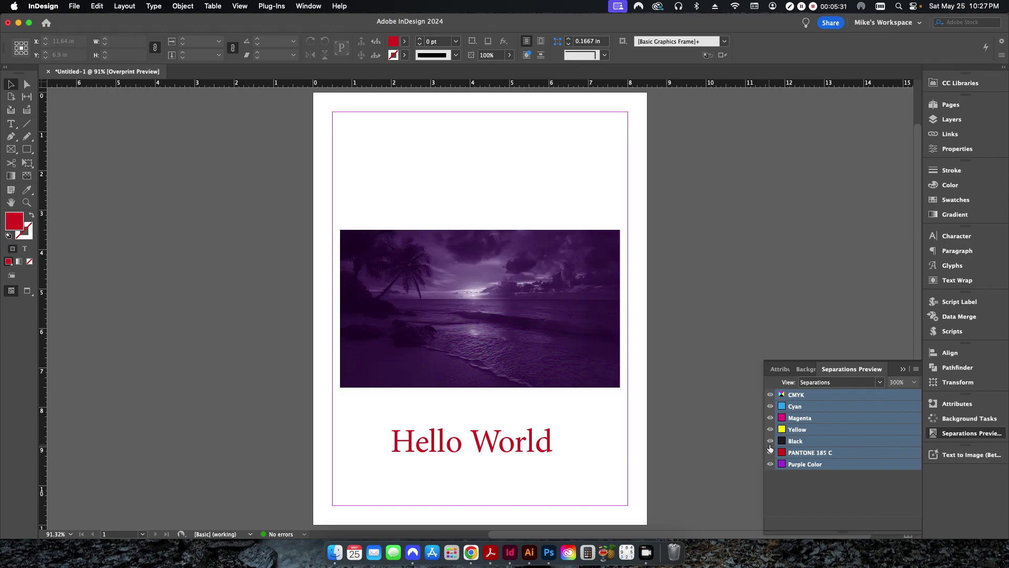
click(771, 401)
click(769, 453)
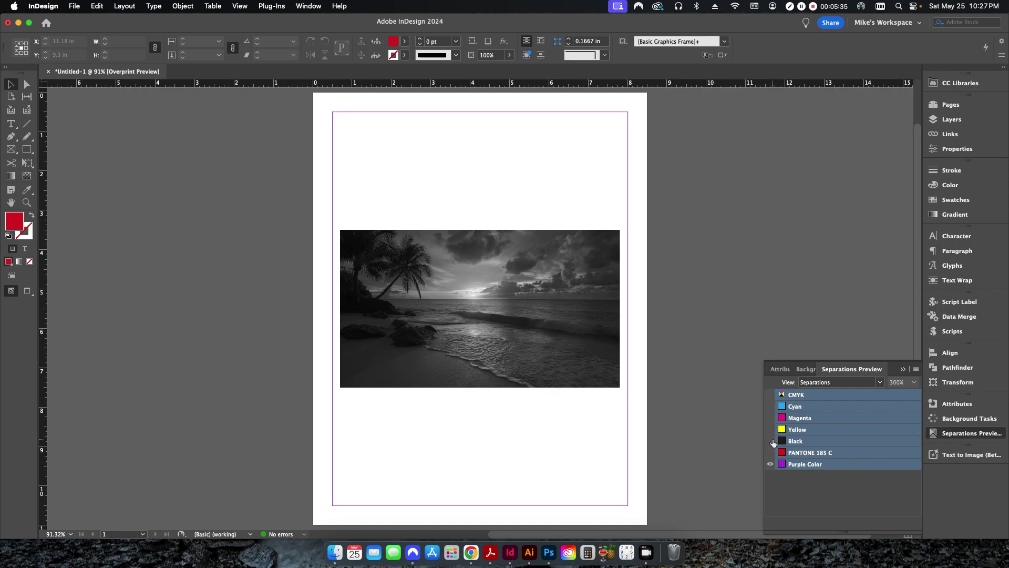
click(771, 441)
Toggle the Purple Color, Black and CMY plates to inspect each ink alone.
click(768, 465)
click(768, 464)
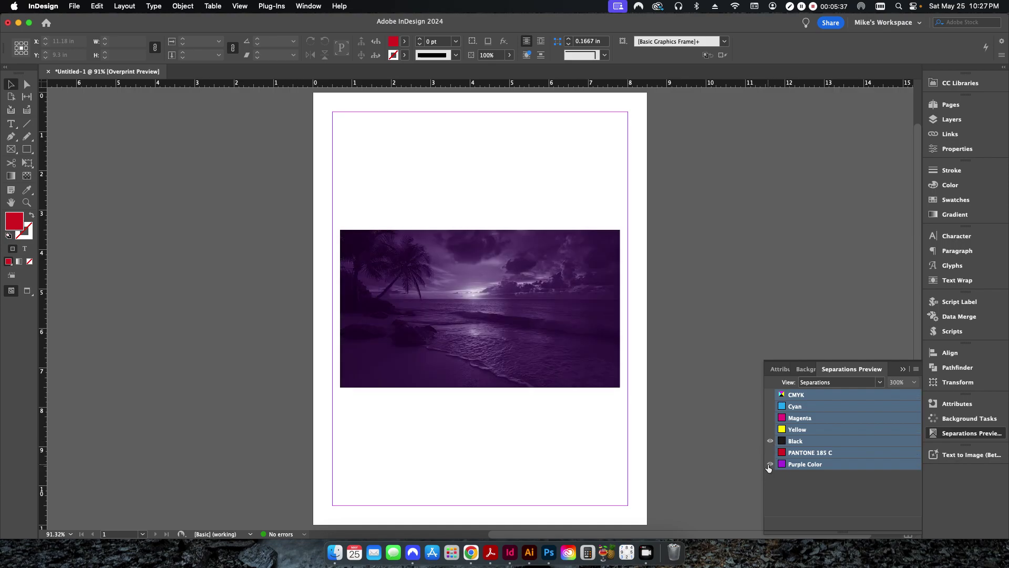
click(771, 441)
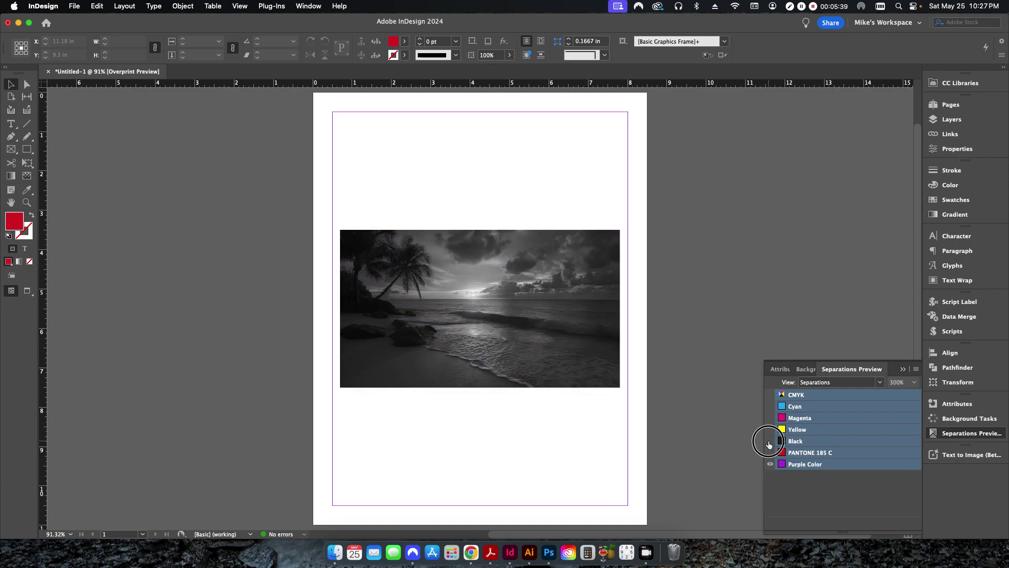
click(772, 440)
click(770, 462)
click(770, 394)
click(770, 441)
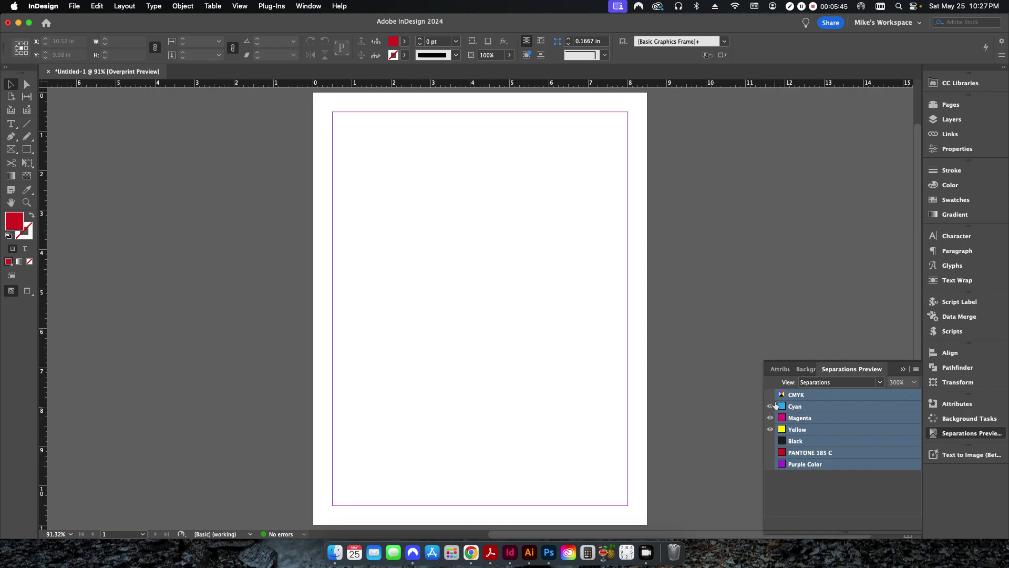
click(771, 406)
Turn Separations Preview off, collapse its panel, and delete the beach image.
click(839, 382)
click(817, 374)
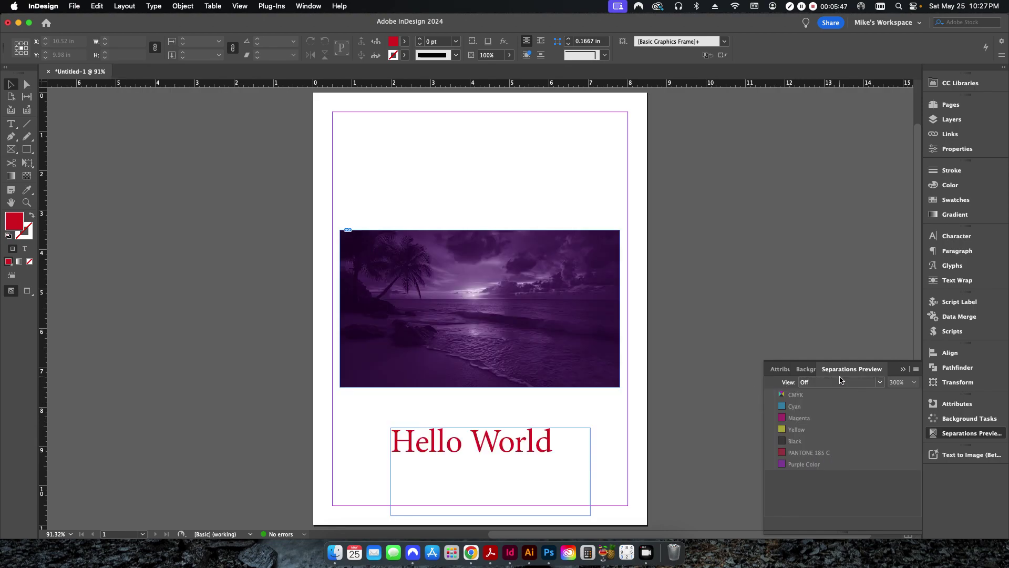
click(903, 368)
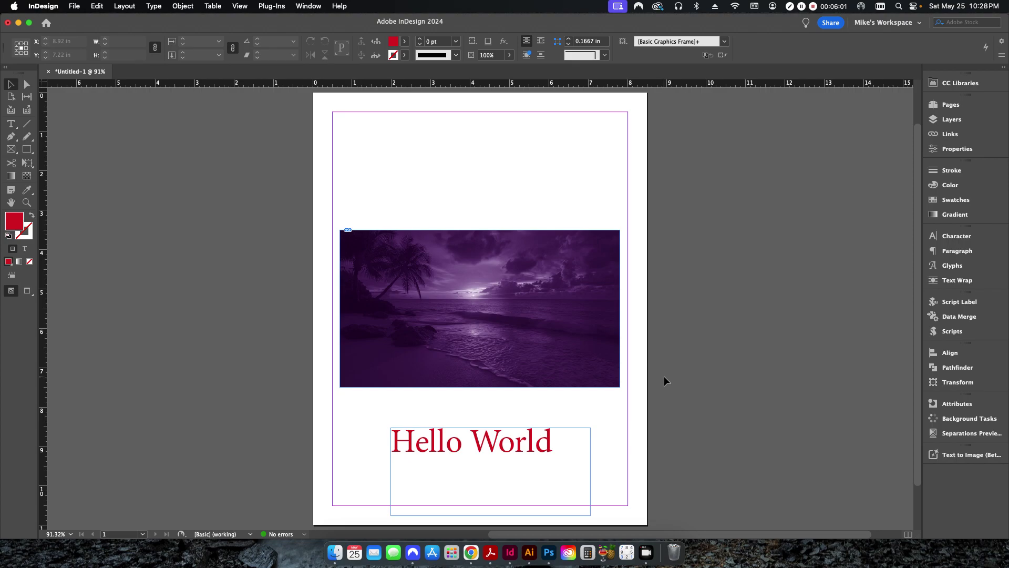
click(609, 322)
key(BackSpace)
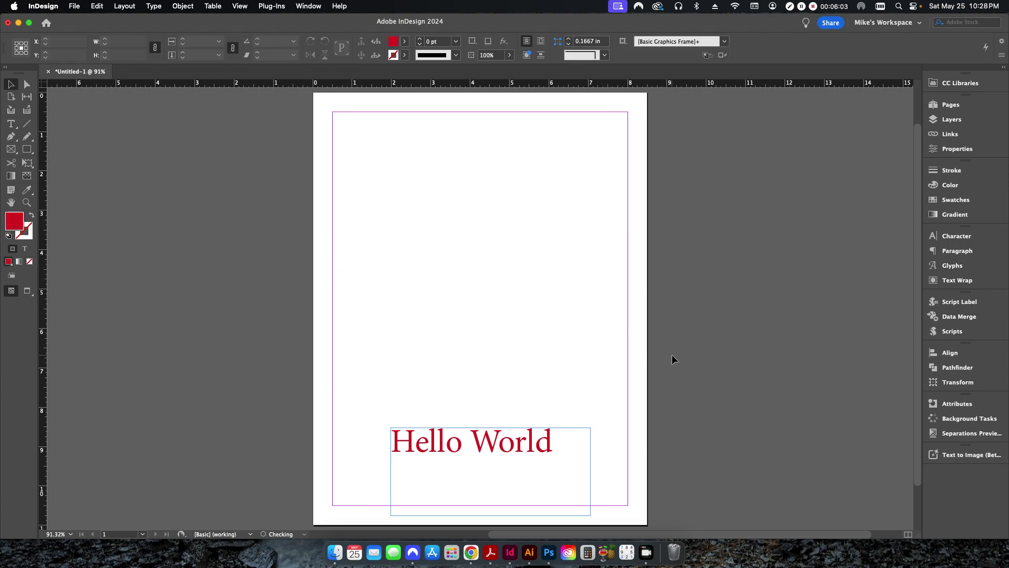
Quick Look v1032-v612-mon-52-logocorporate.jpg in Finder, then open it with Adobe Photoshop 2024.
key(super+h)
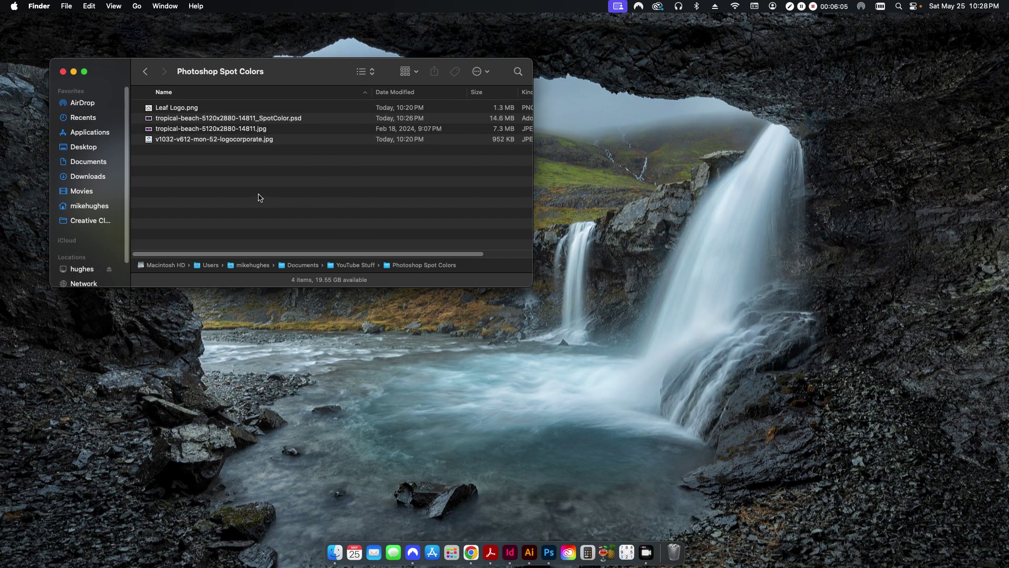
click(195, 140)
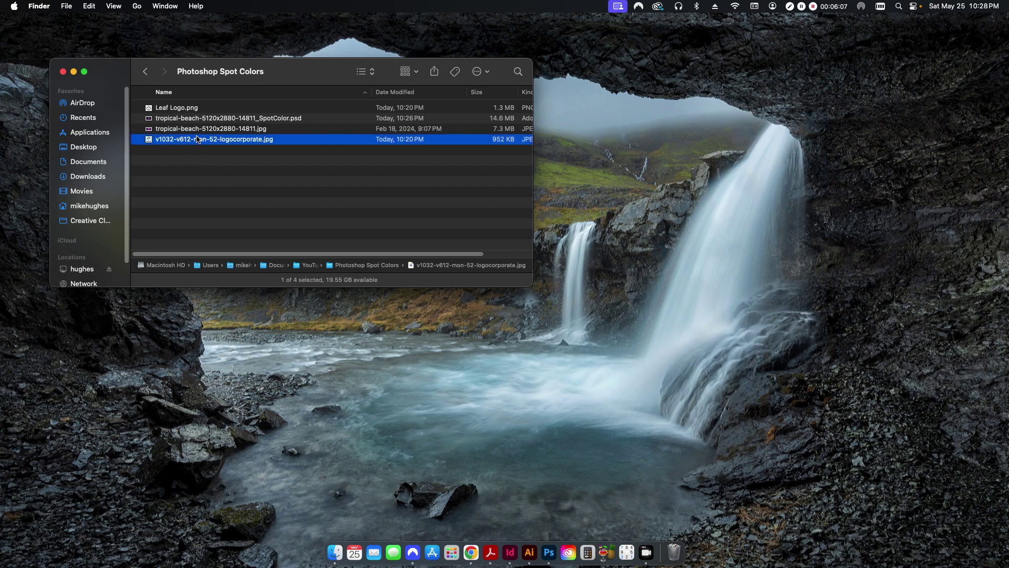
key(space)
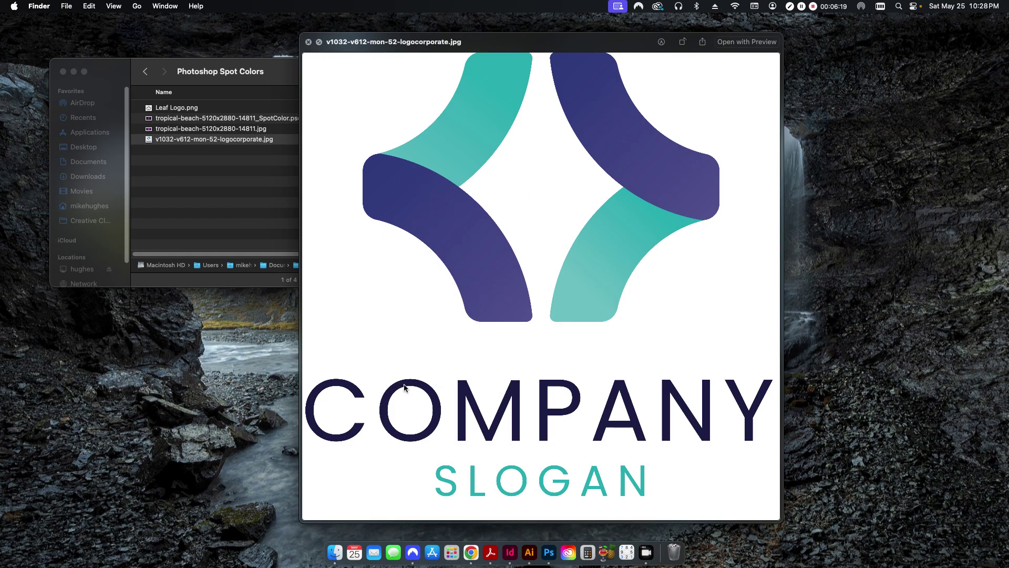
click(309, 42)
right_click(223, 141)
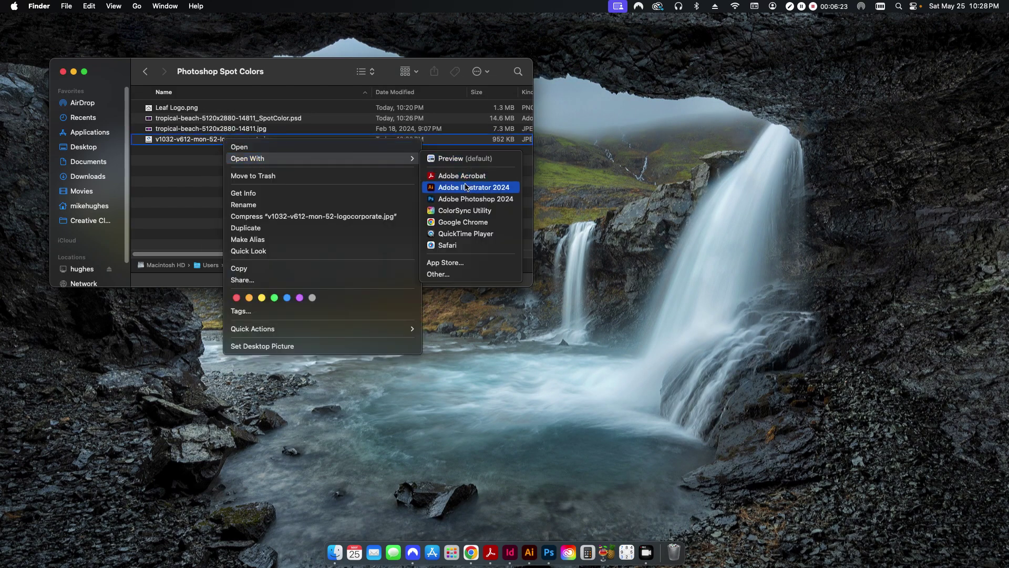
click(463, 198)
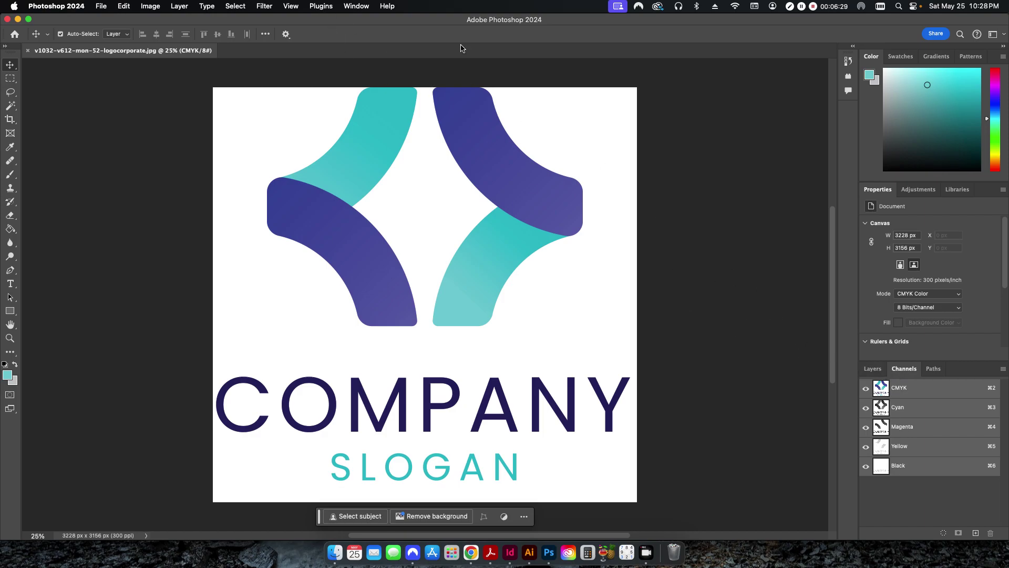
Bring up the Channels panel showing the logo's CMYK channels.
click(356, 6)
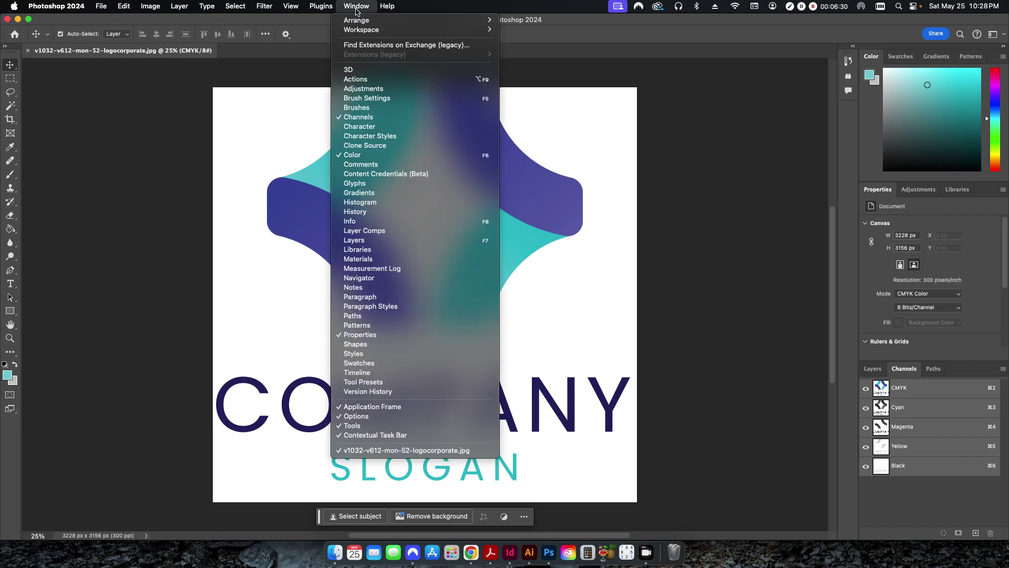
click(359, 116)
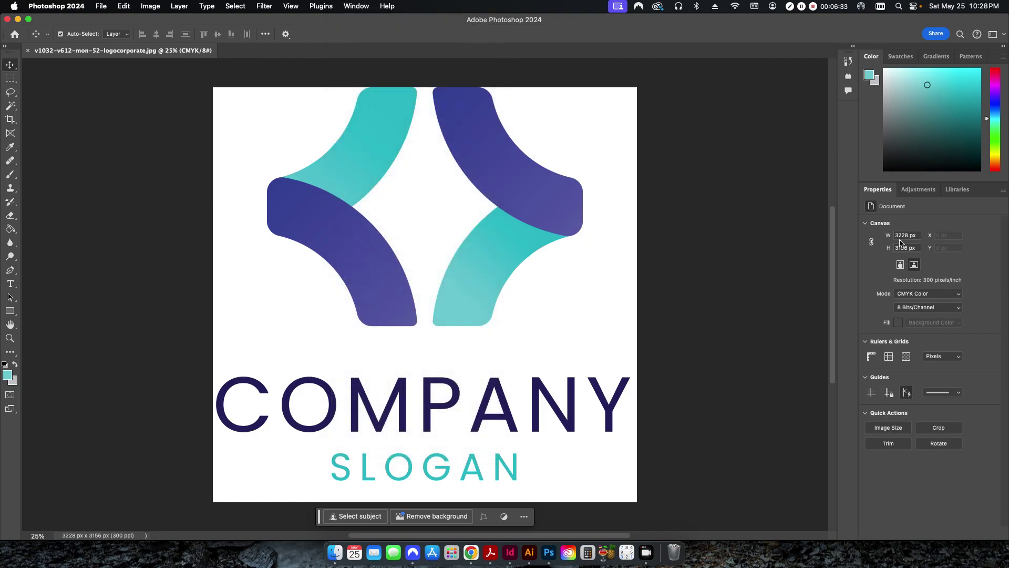
click(363, 6)
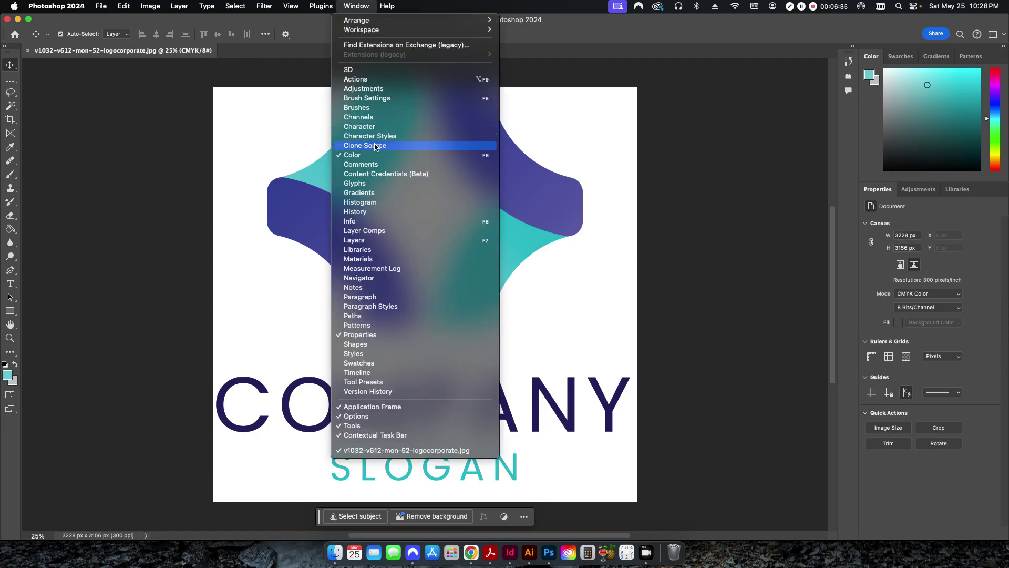
click(360, 116)
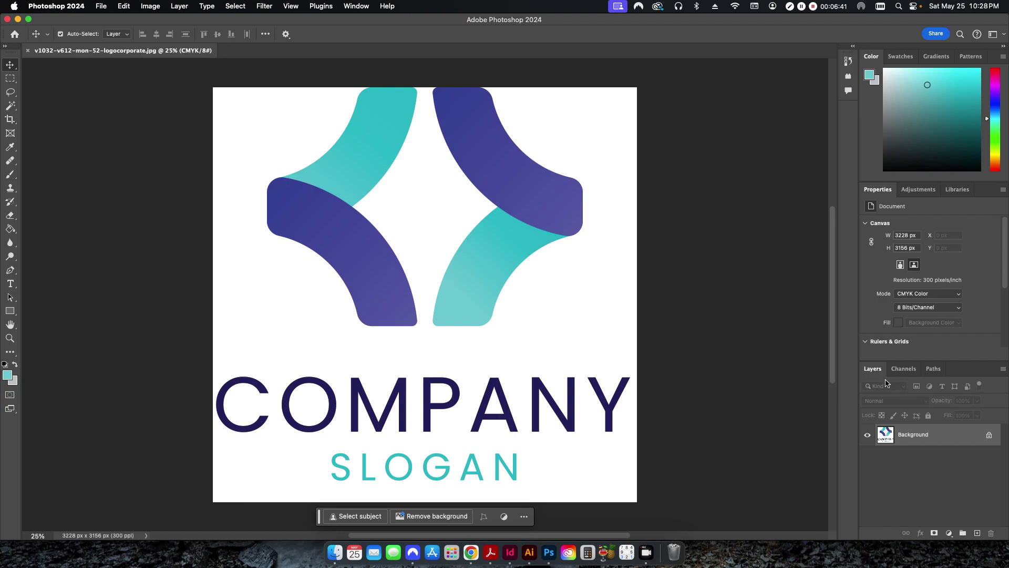
click(902, 368)
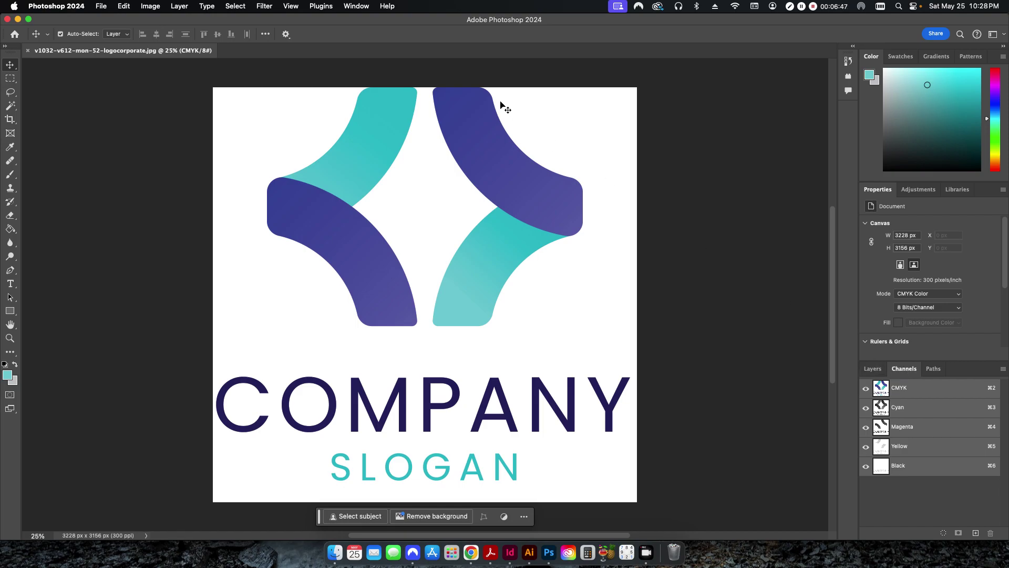
click(353, 6)
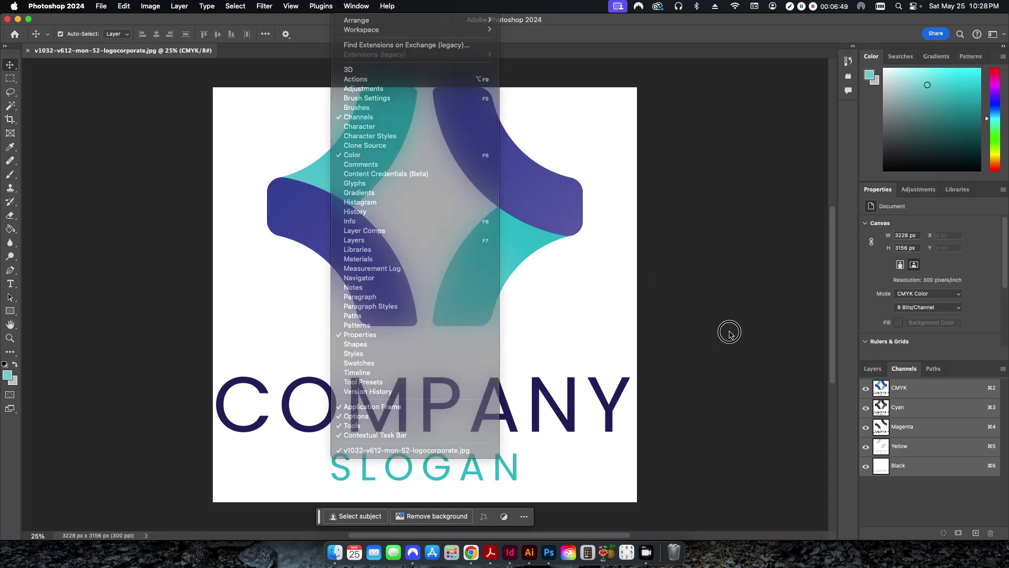
click(729, 332)
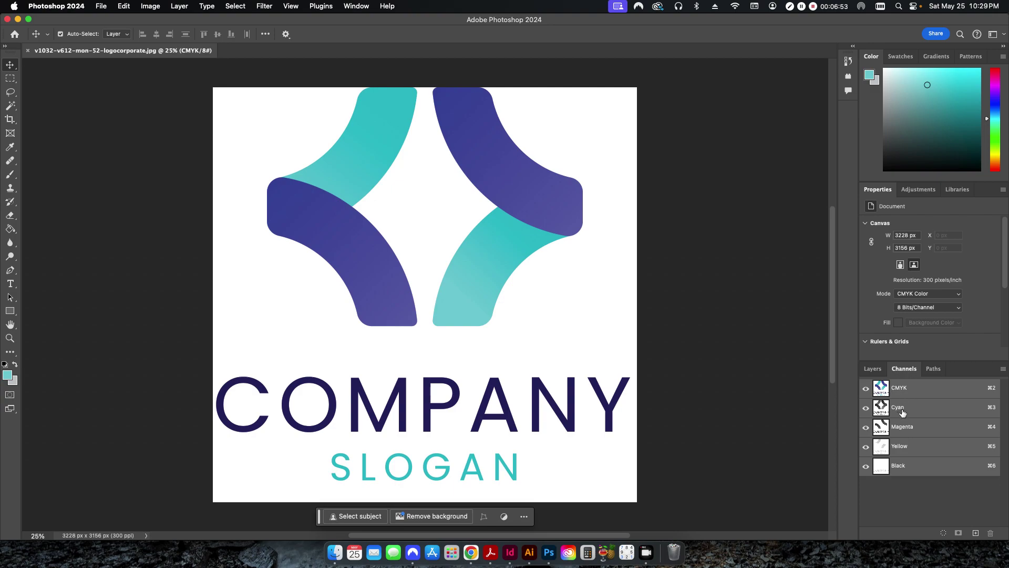
Toggle the Cyan and Magenta channels' visibility, then turn all channels back on.
click(865, 408)
click(866, 408)
click(865, 426)
click(865, 427)
click(237, 7)
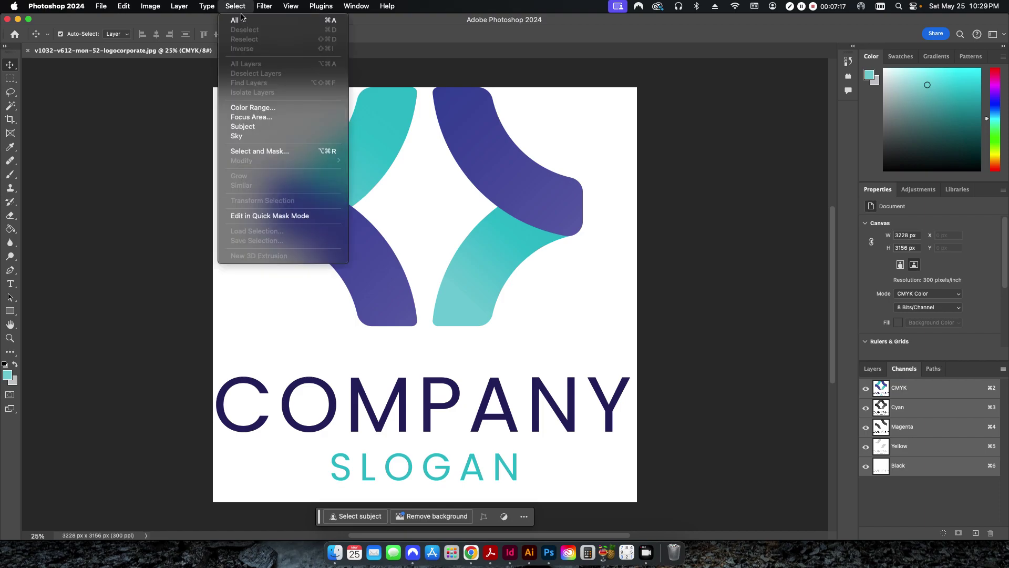
Try a Color Range selection sampling purple, navy, teal and white, then cancel it.
click(257, 106)
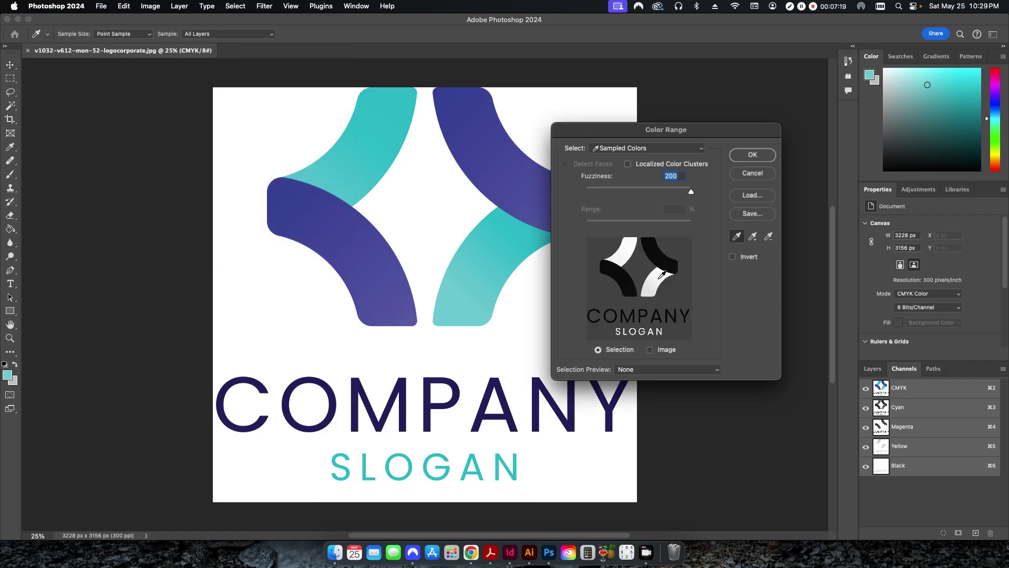
drag(673, 135, 754, 148)
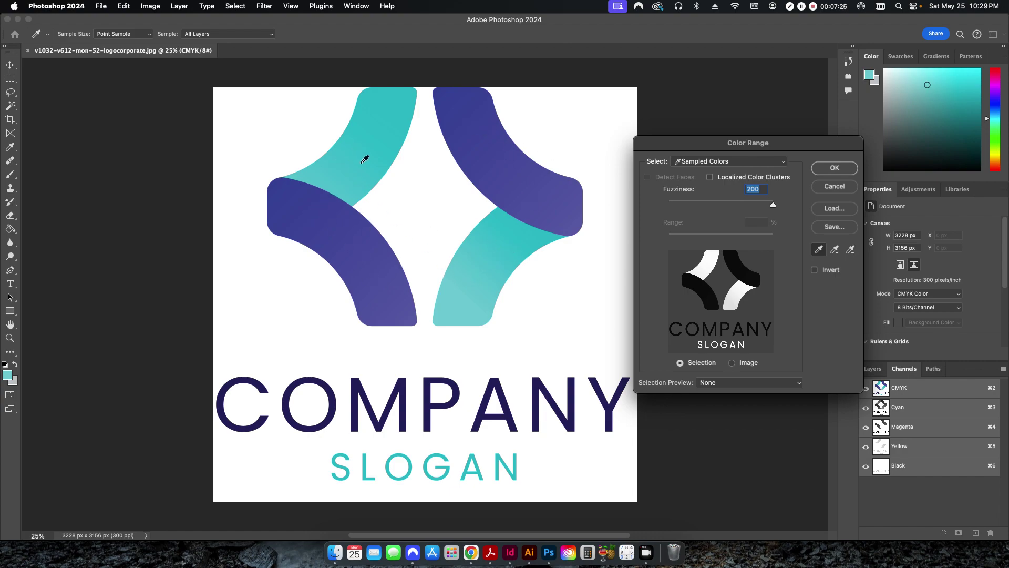
click(322, 215)
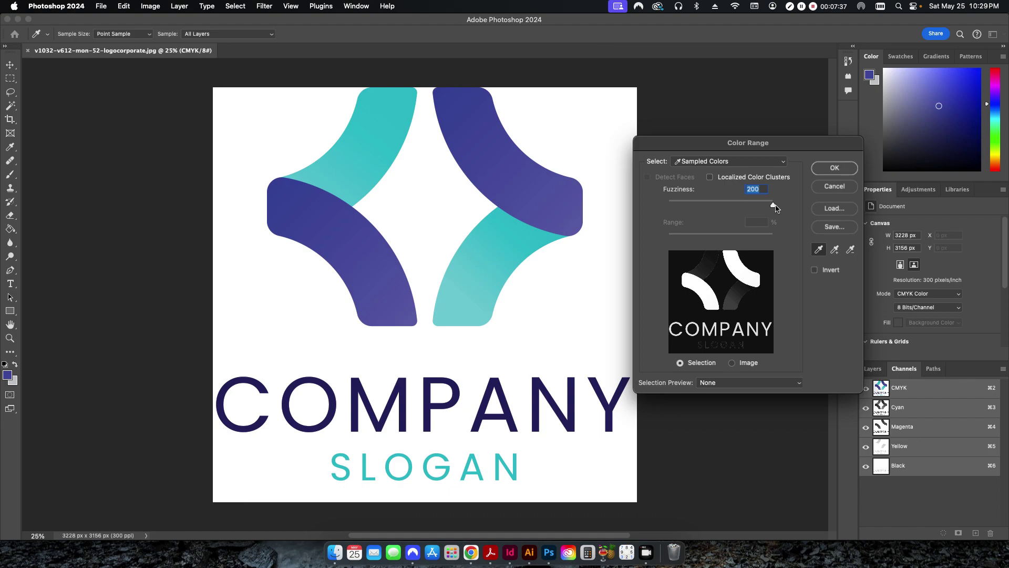
drag(774, 206, 727, 209)
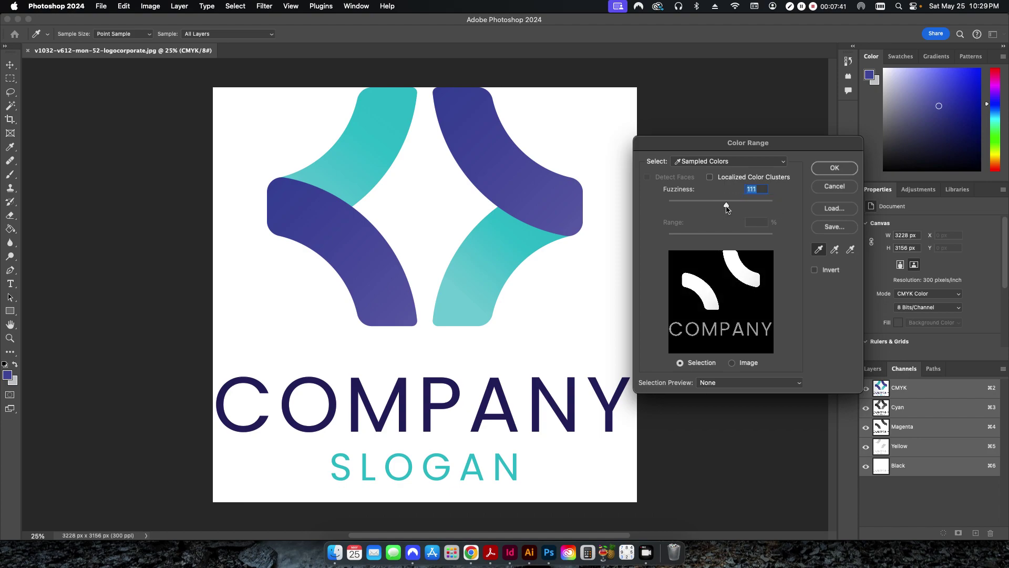
click(331, 389)
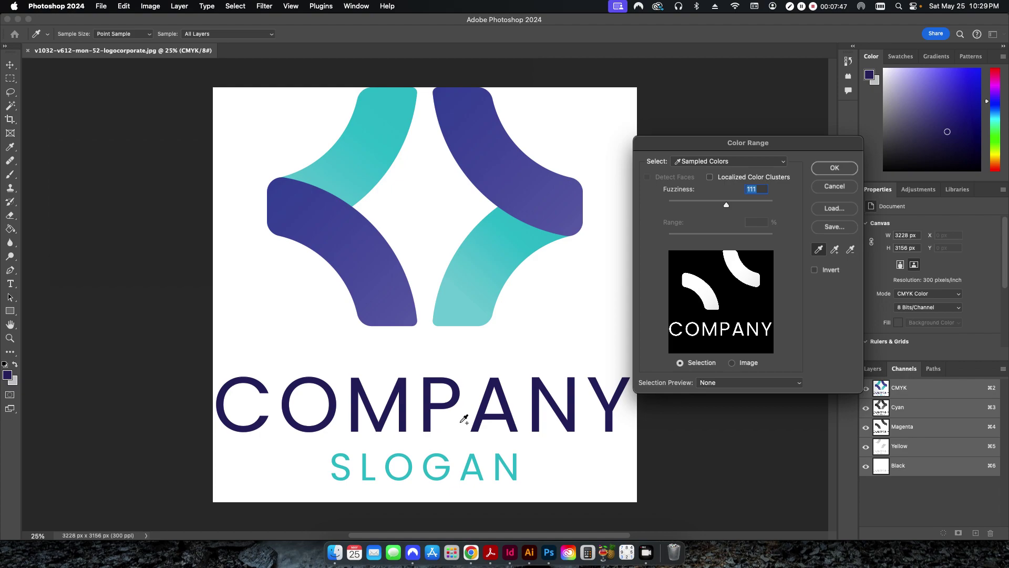
click(465, 307)
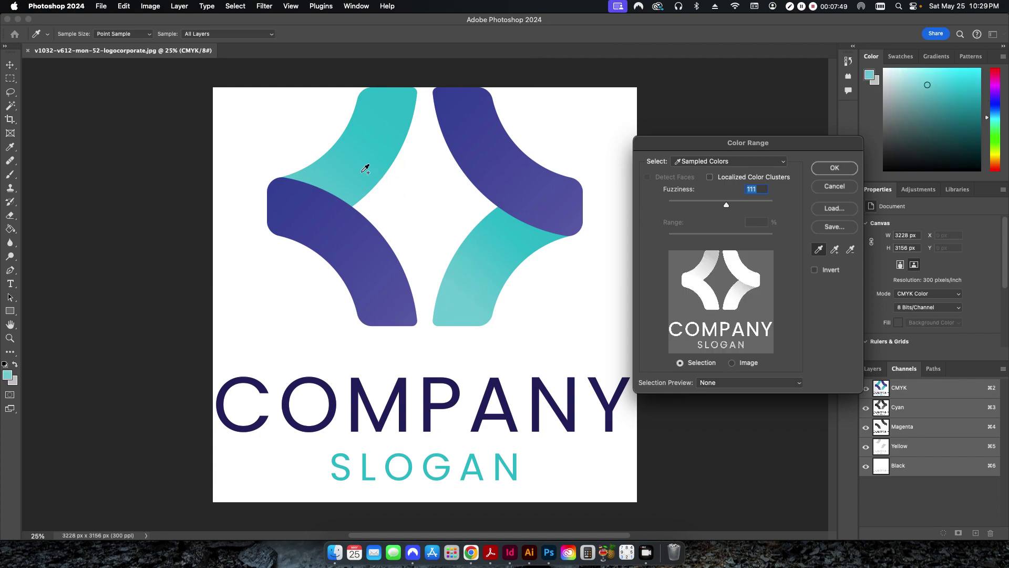
click(275, 141)
click(289, 316)
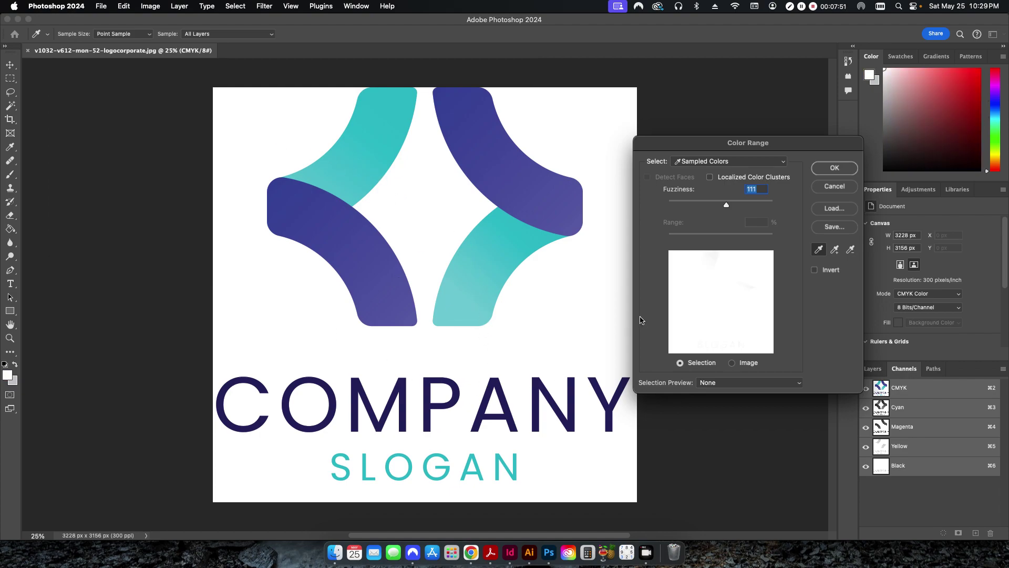
click(832, 187)
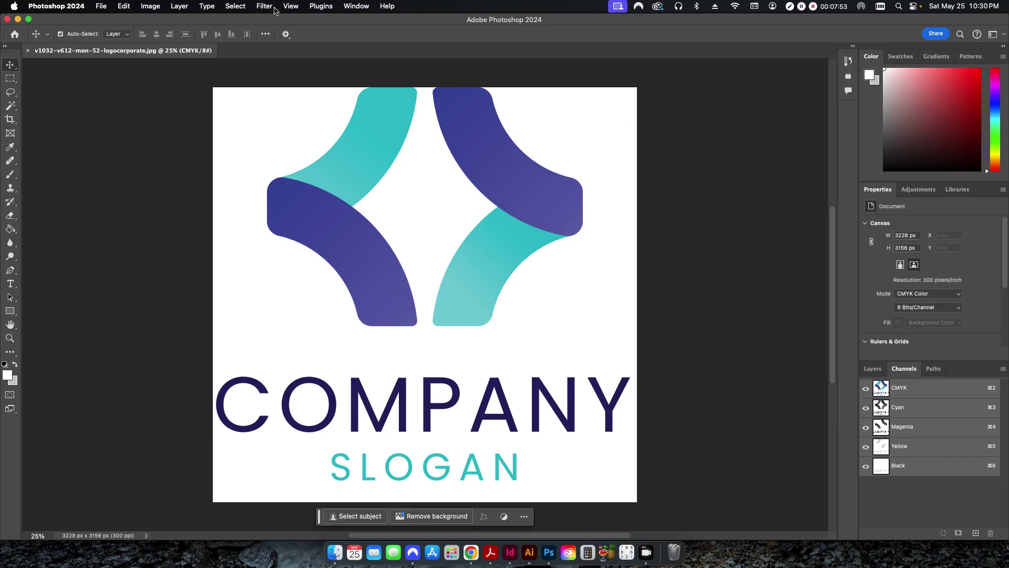
Color Range-select the purple shapes plus navy COMPANY text at fuzziness 120.
click(237, 5)
click(247, 107)
click(332, 224)
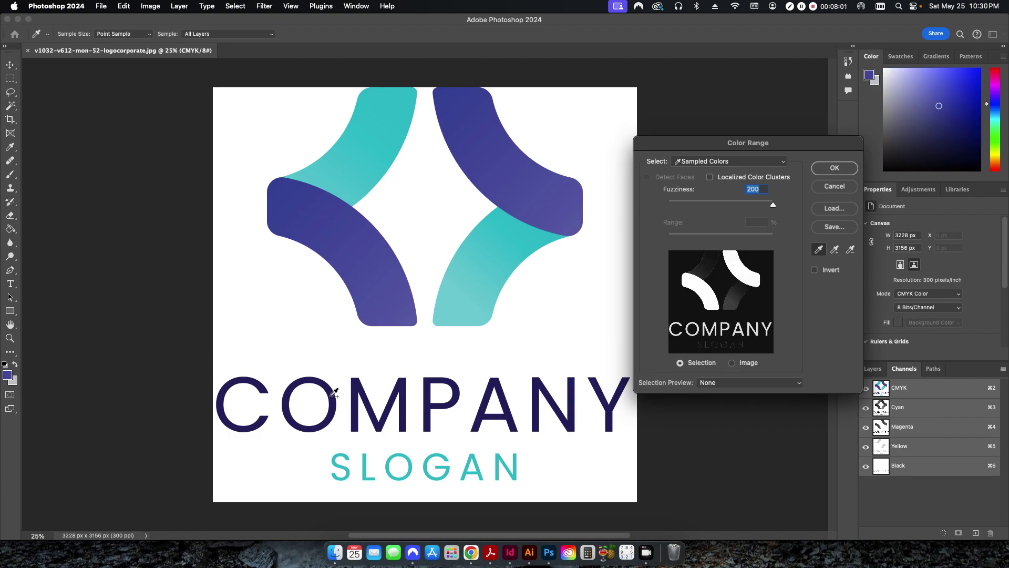
click(333, 393)
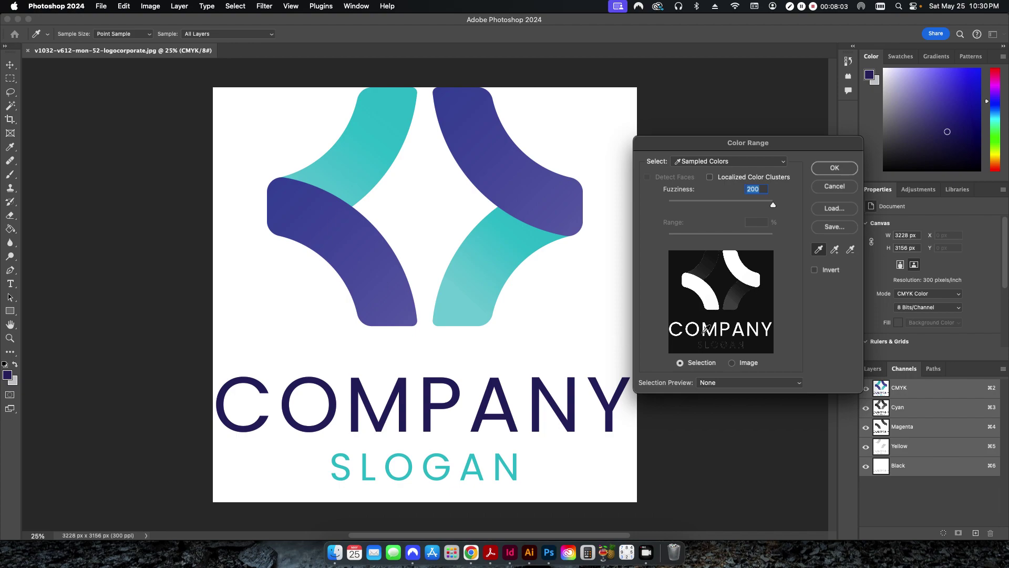
drag(772, 204, 731, 205)
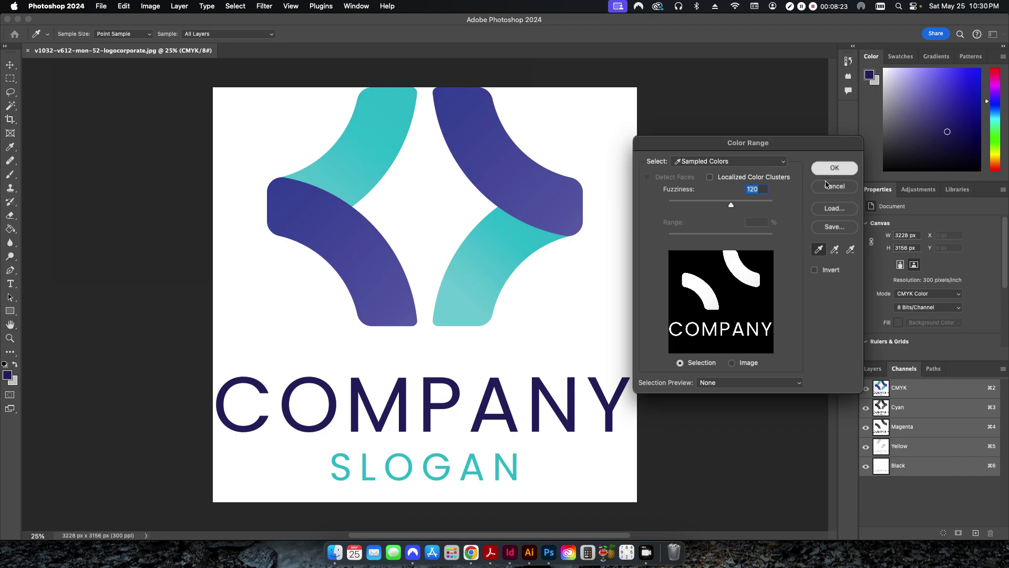
click(834, 168)
key(v)
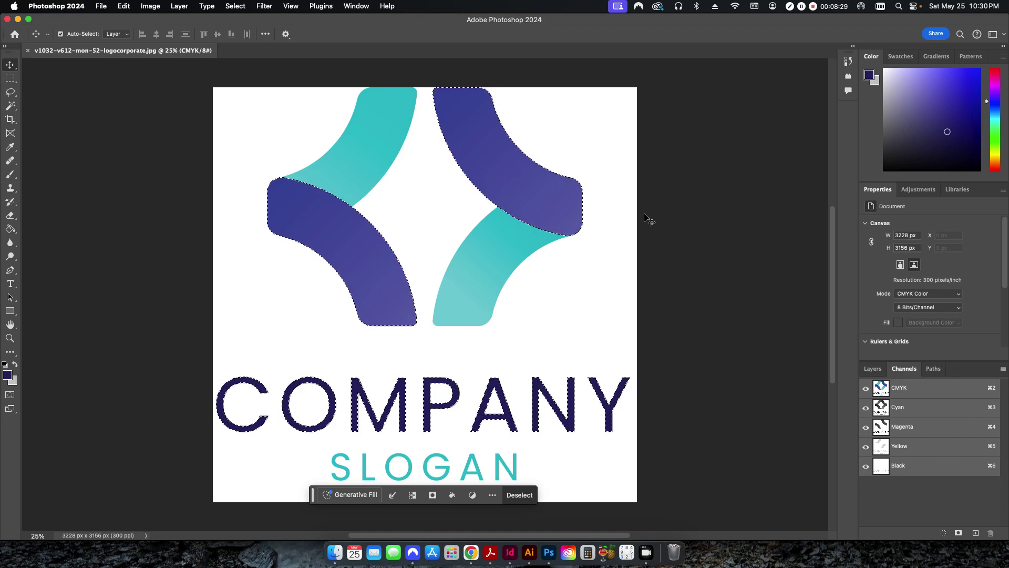
Start a new spot channel named Blue Color and give it a deep, saturated blue ink.
click(1002, 368)
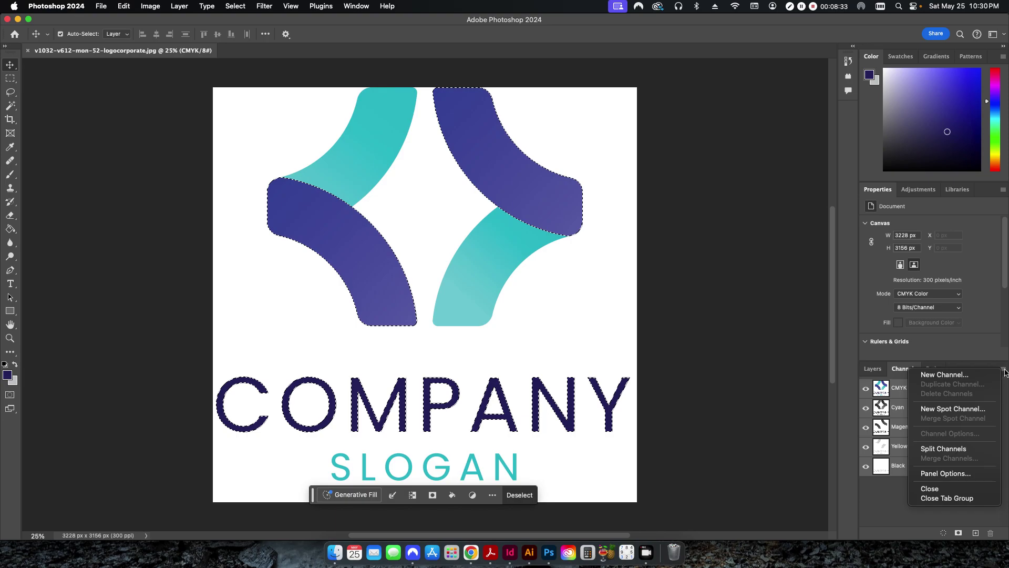
click(936, 413)
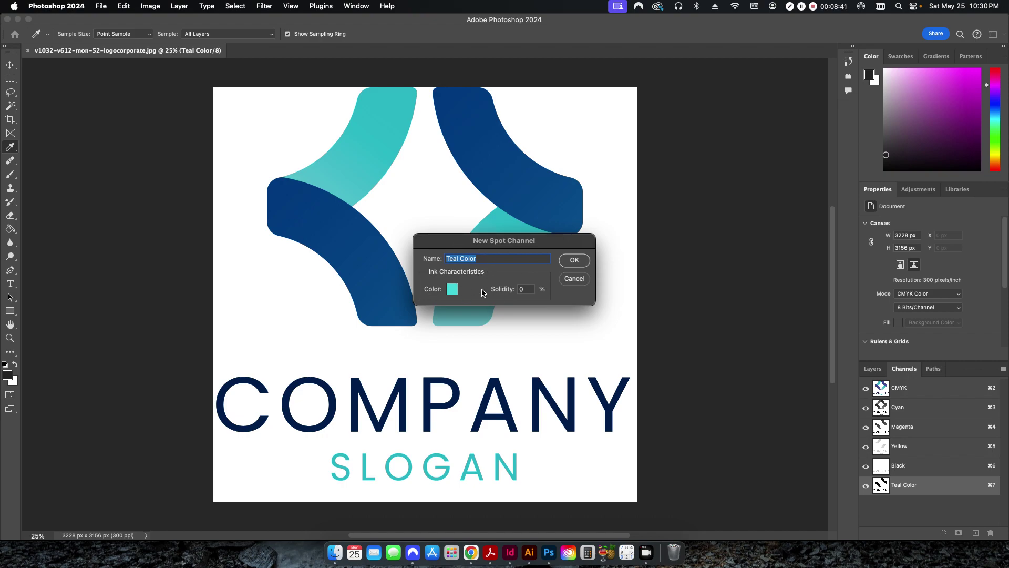
text(Blue Color)
click(451, 290)
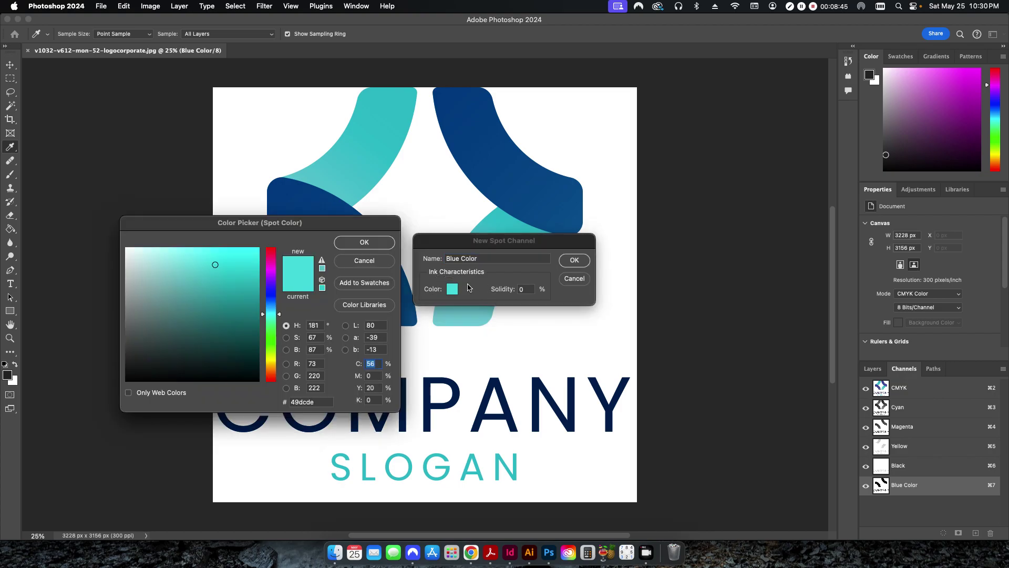
drag(266, 319, 265, 295)
click(223, 272)
click(232, 279)
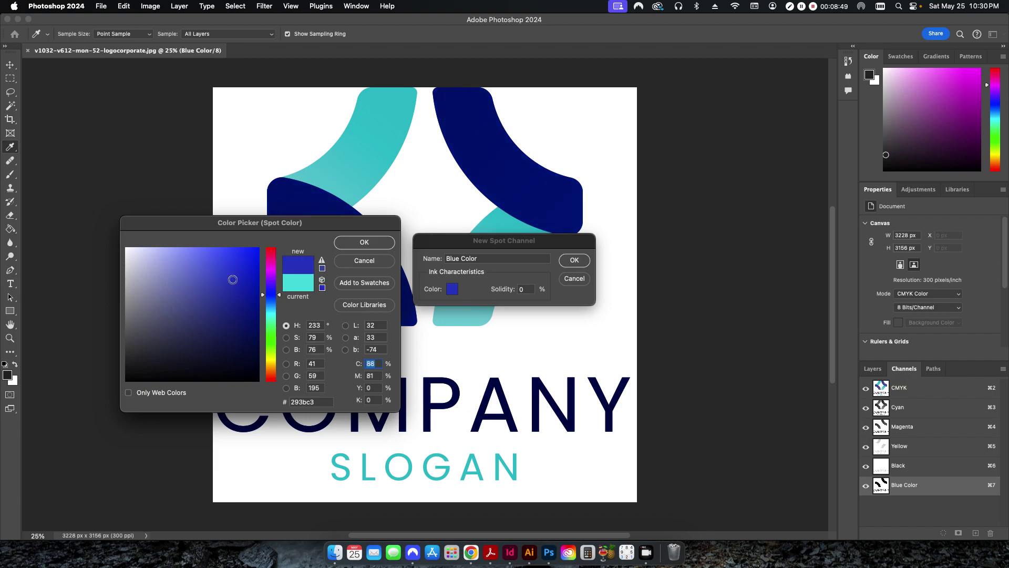
click(363, 242)
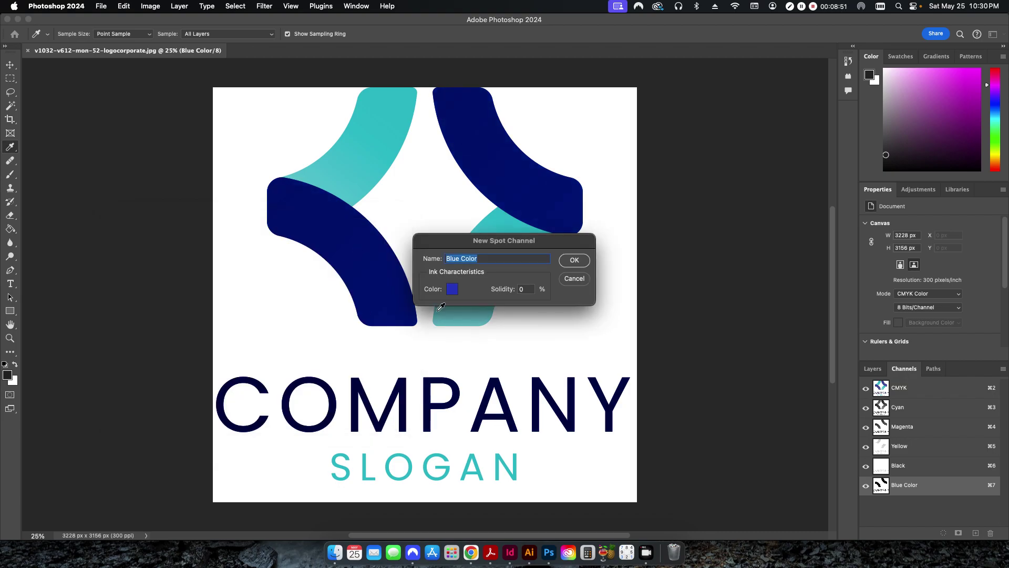
click(452, 290)
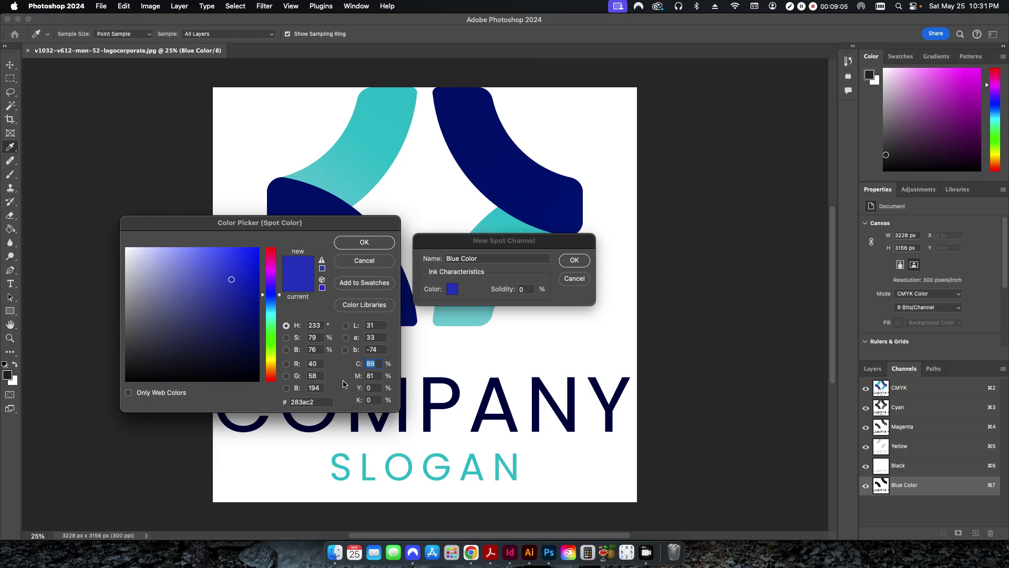
click(362, 261)
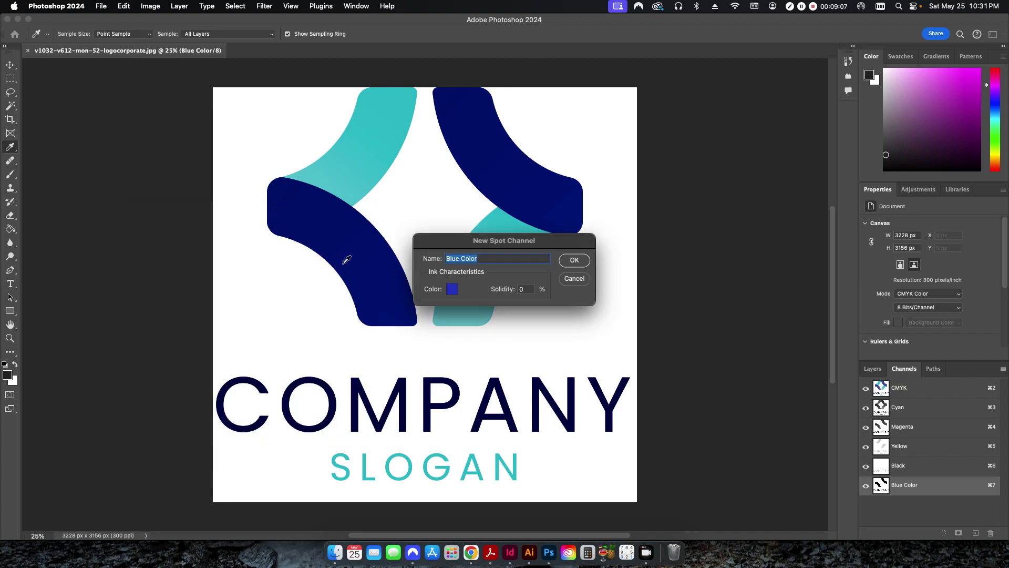
Create the Blue Color channel and compare it by hiding and showing the CMYK channels.
click(579, 263)
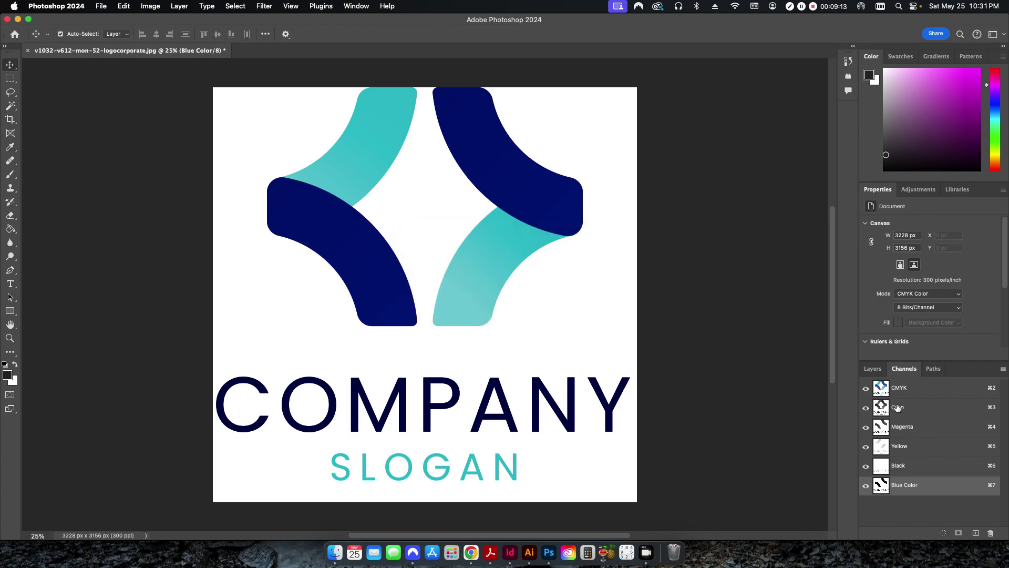
click(866, 389)
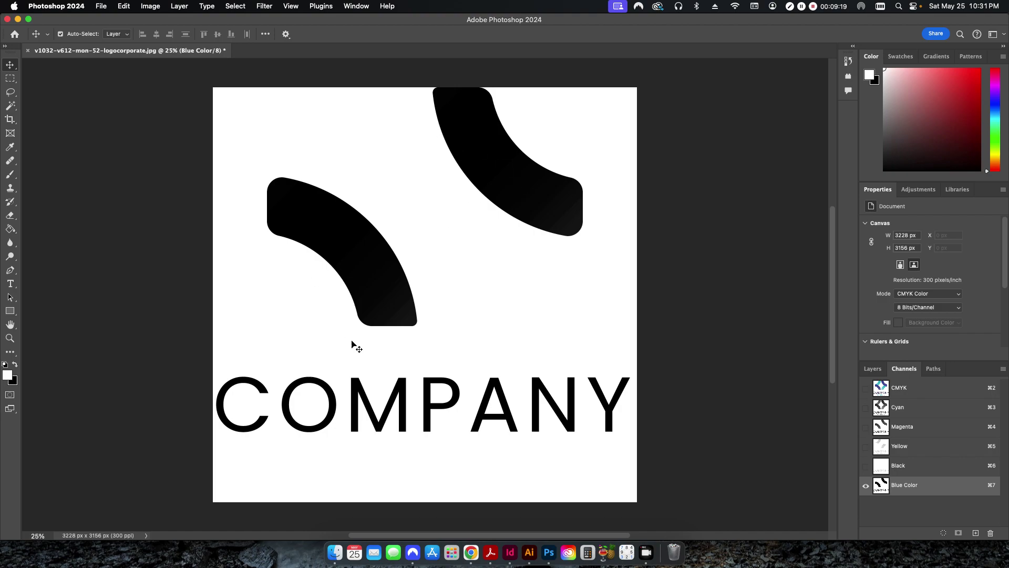
click(865, 388)
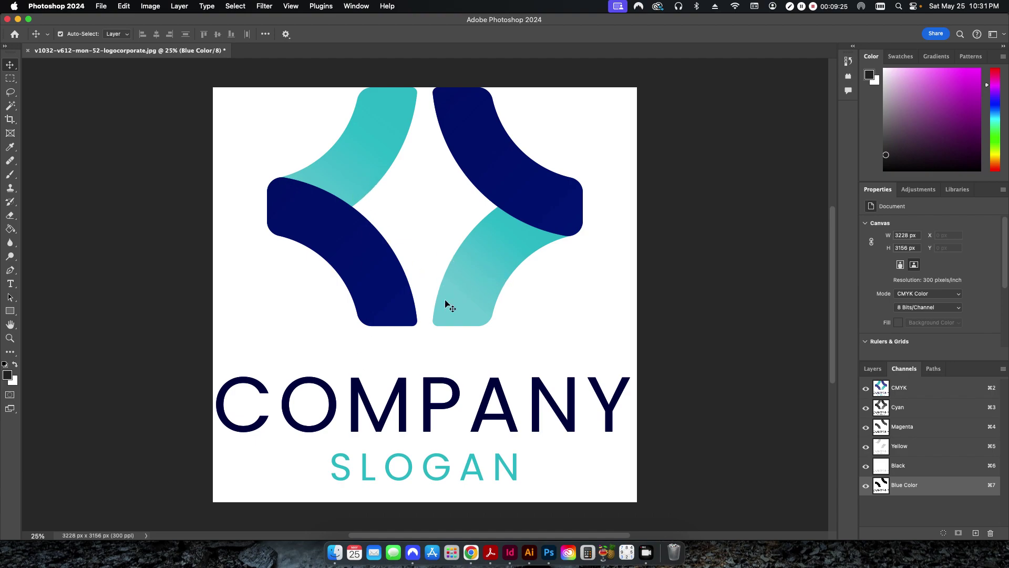
Use Color Range on the CMYK image to select the teal shapes and SLOGAN at fuzziness 79.
click(897, 392)
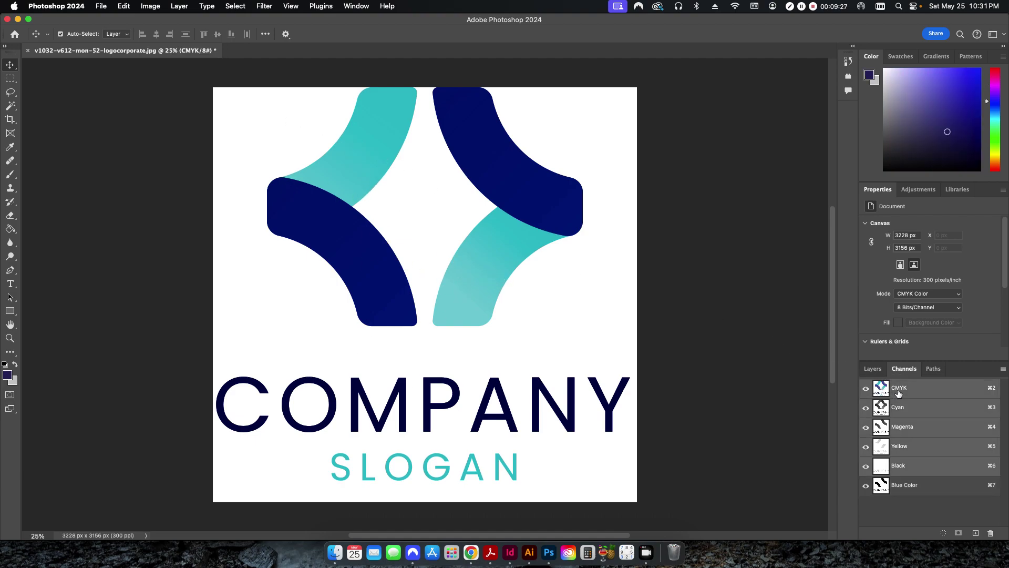
click(241, 10)
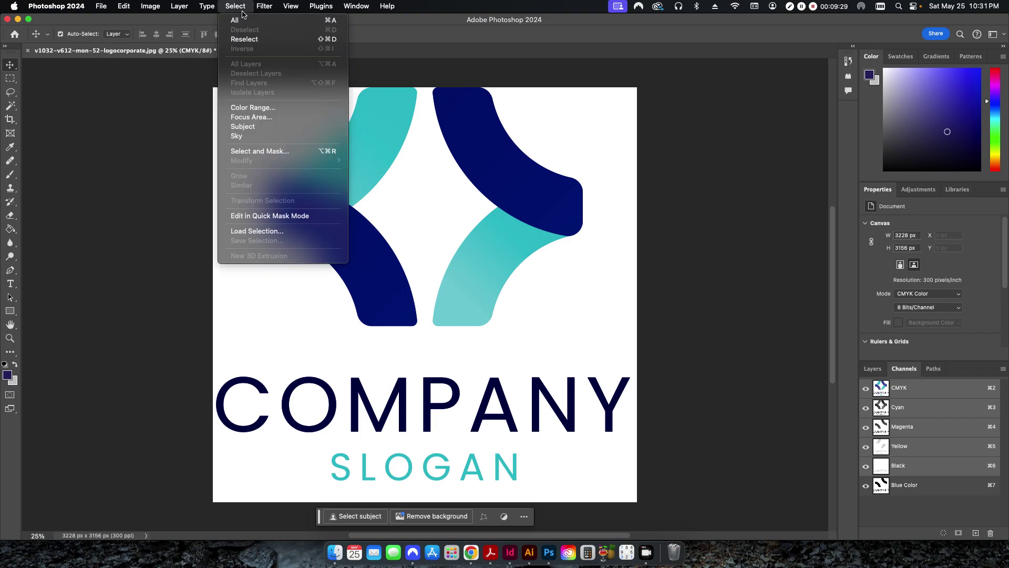
click(250, 107)
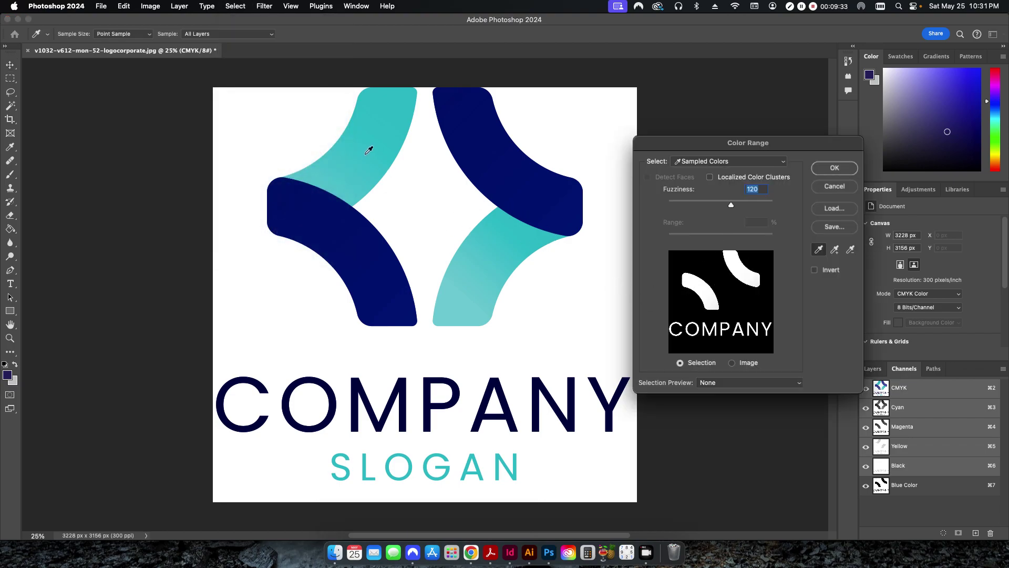
click(377, 138)
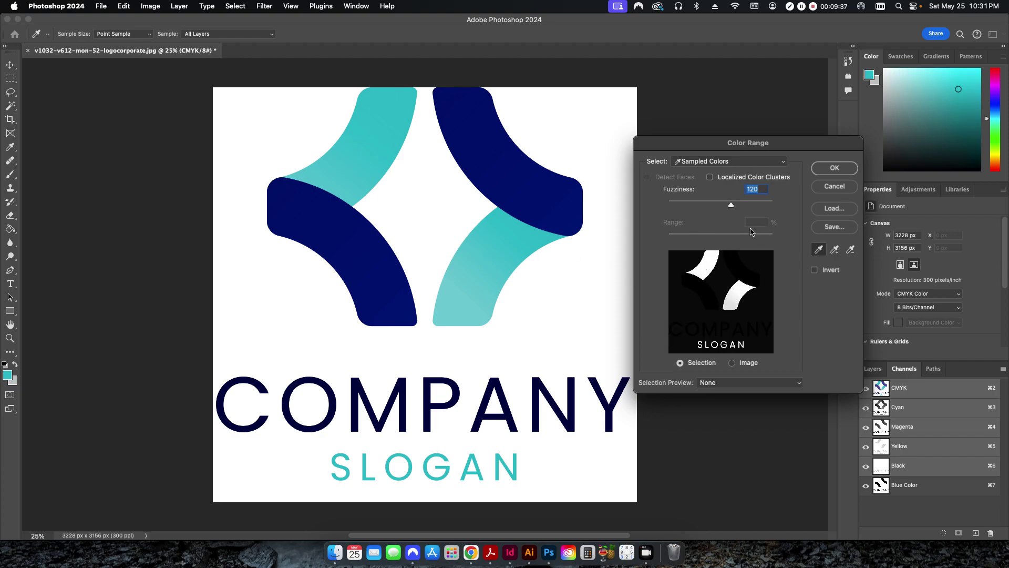
drag(732, 209, 710, 208)
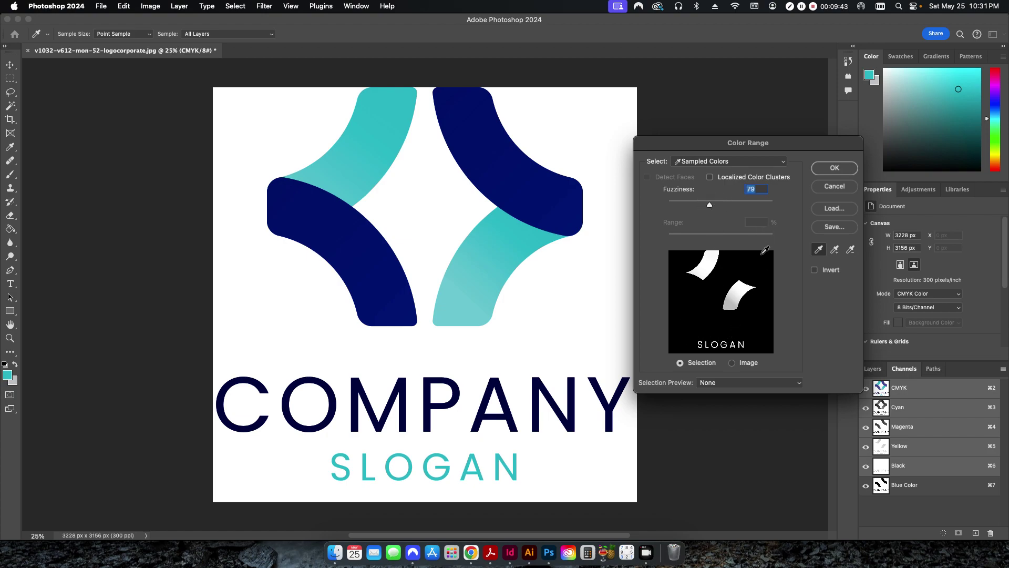
click(826, 174)
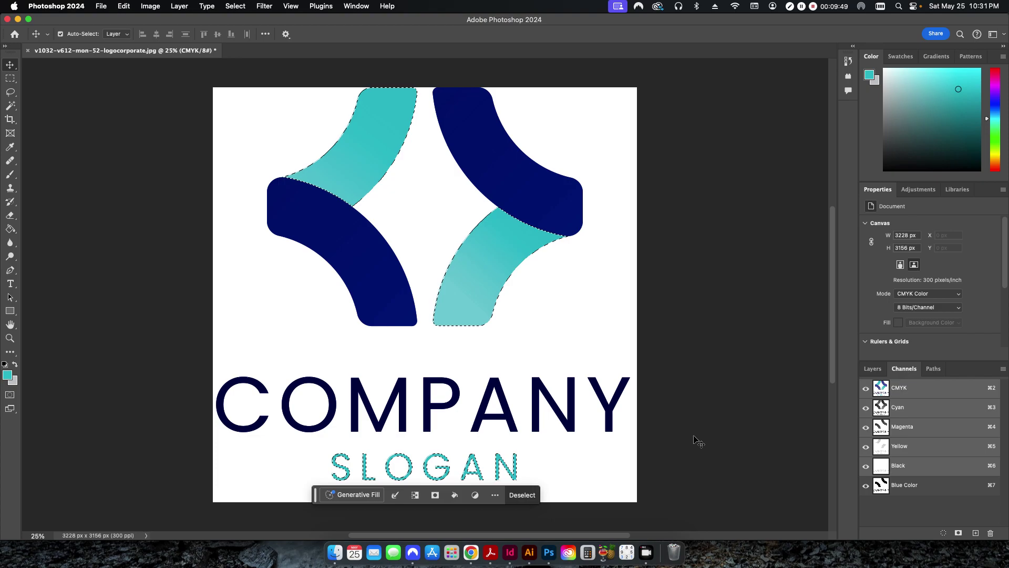
Create a Teal Color spot channel from the selection with light teal ink #49d6d1.
click(1003, 370)
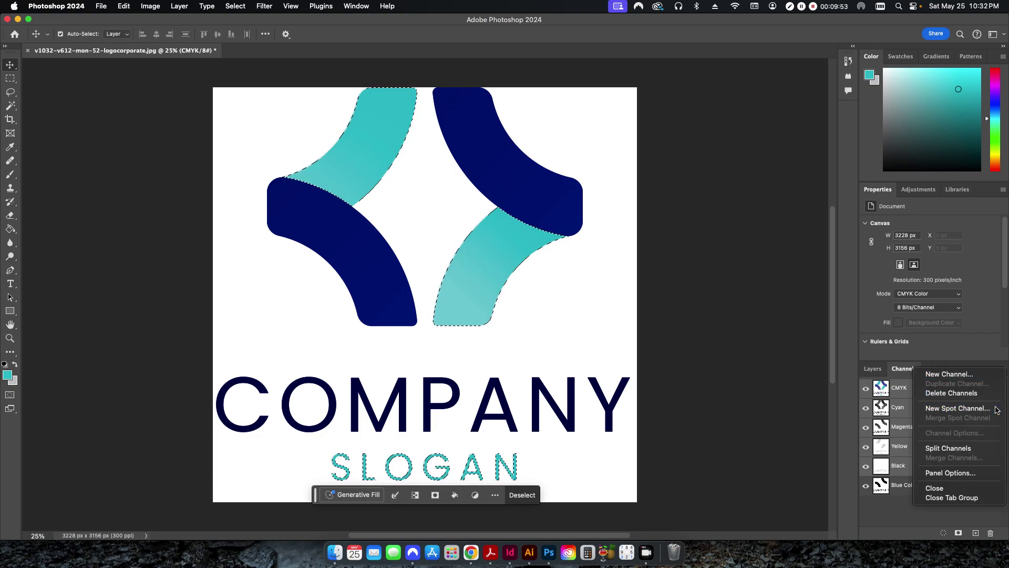
click(958, 409)
text(Teal Color)
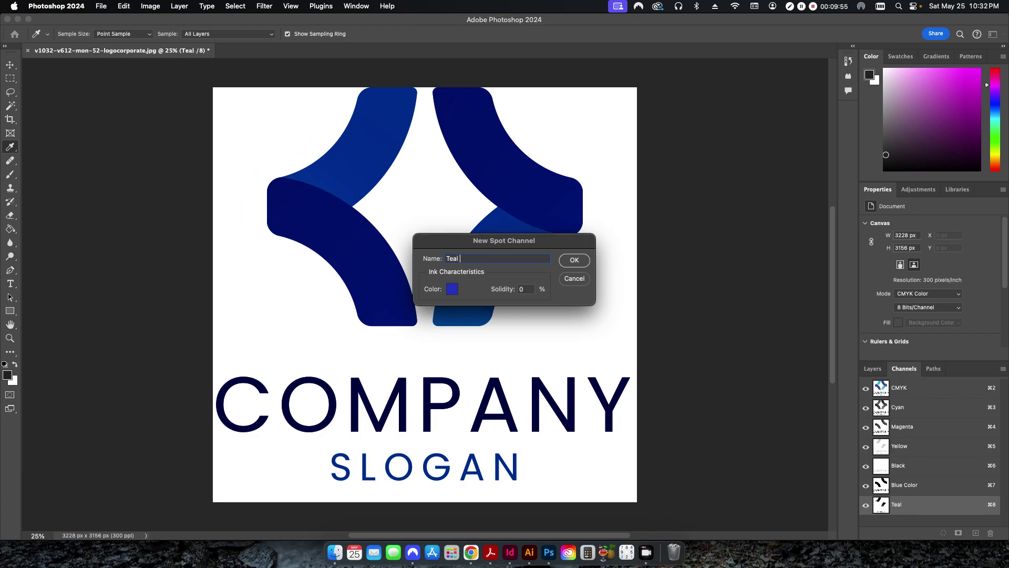
click(452, 289)
drag(279, 299, 280, 303)
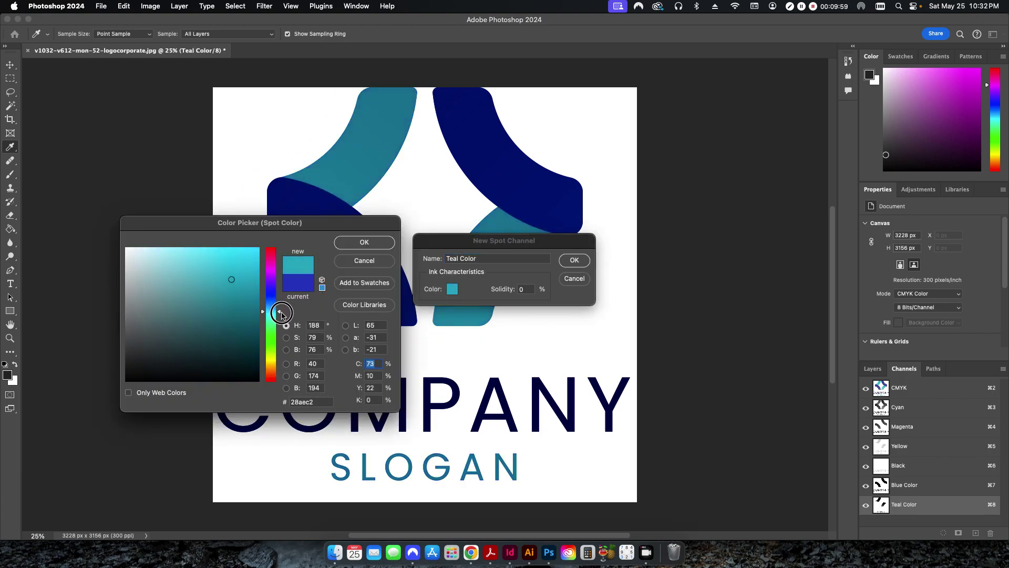
drag(281, 313, 280, 316)
click(213, 269)
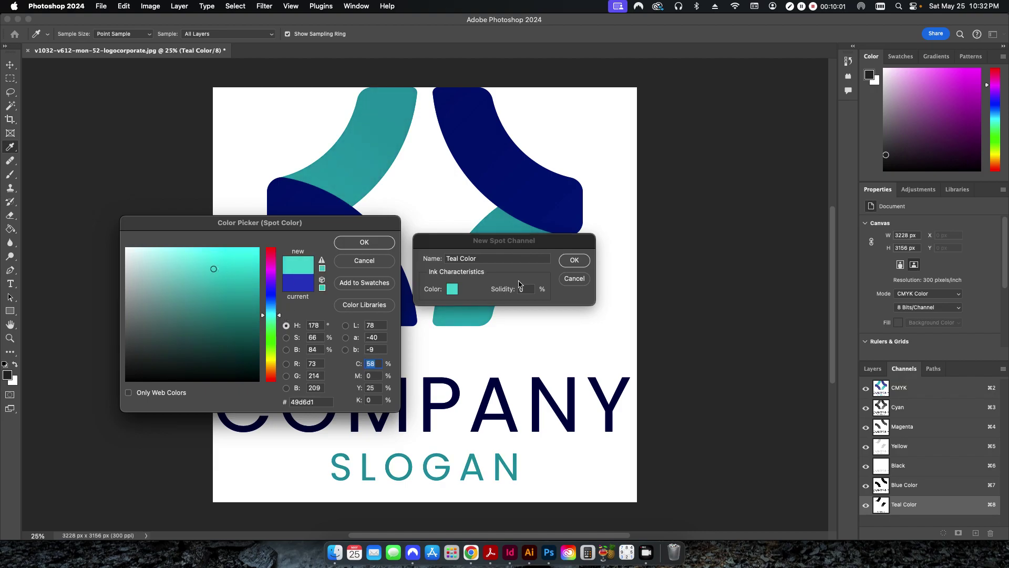
click(577, 263)
click(368, 242)
click(575, 261)
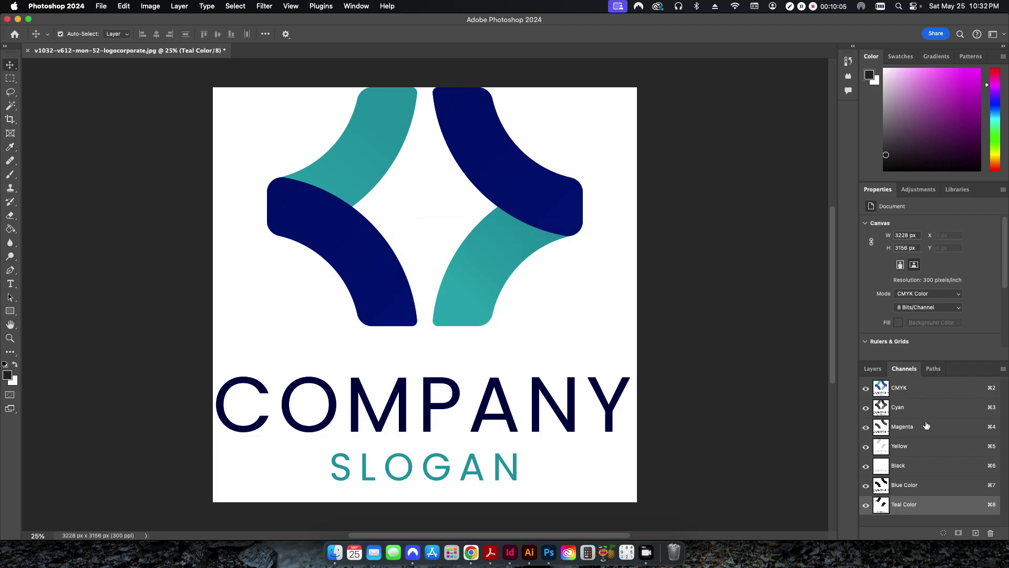
Hide CMYK and view Blue Color and Teal Color each alone, leaving both inks visible.
click(866, 388)
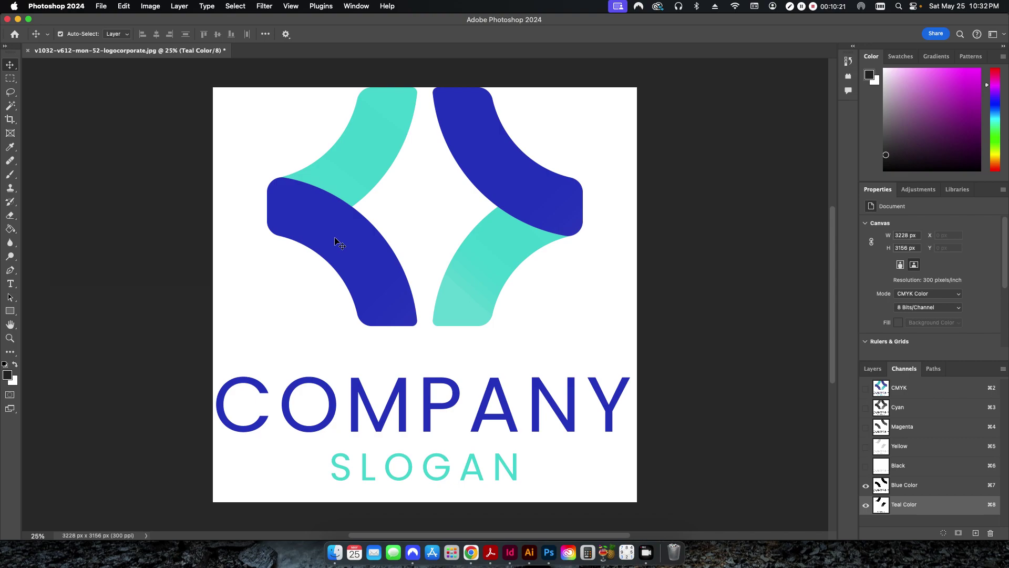
click(866, 486)
click(866, 485)
click(866, 505)
click(866, 506)
click(866, 487)
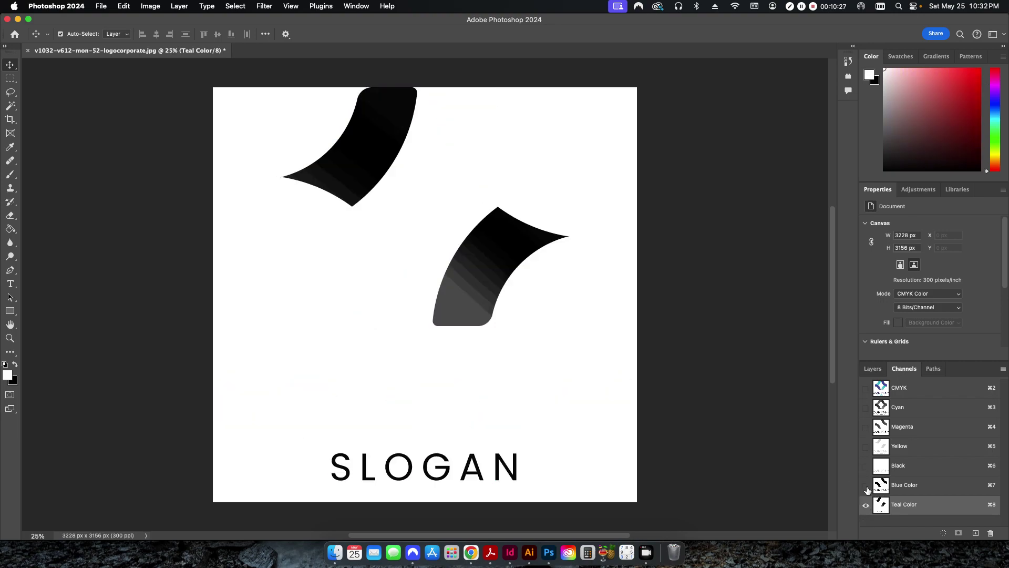
click(867, 489)
click(866, 505)
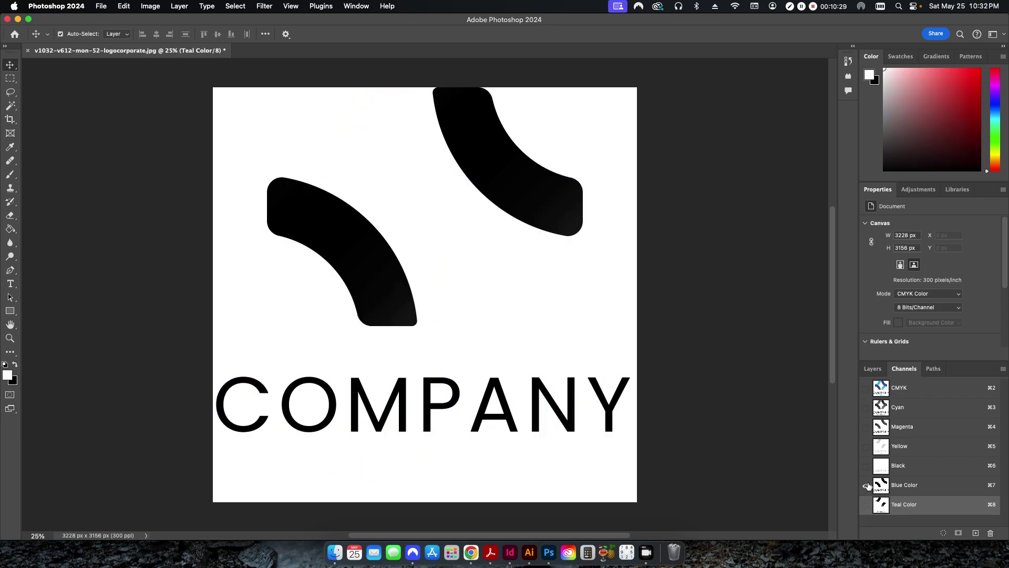
click(866, 505)
click(868, 486)
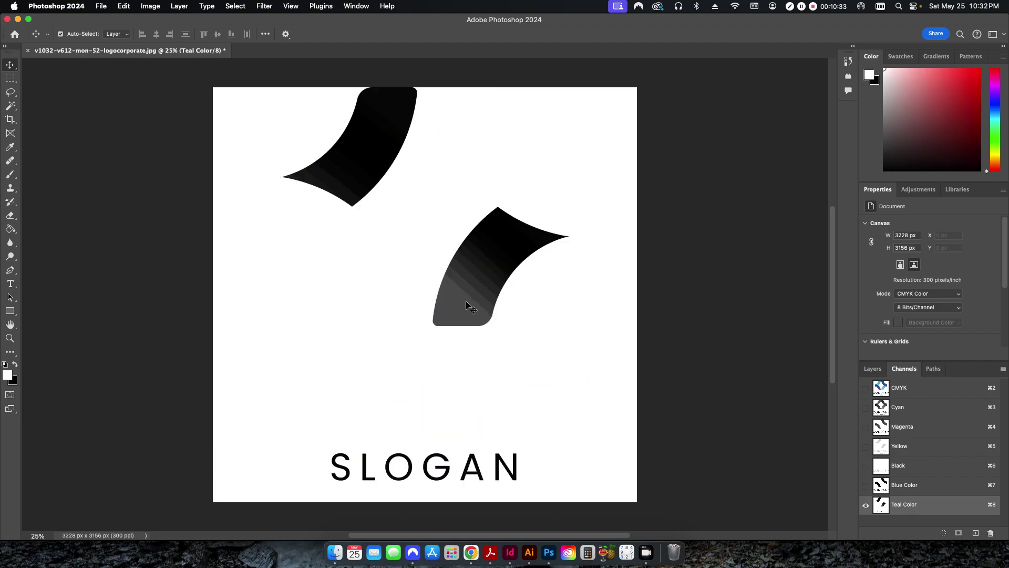
click(866, 486)
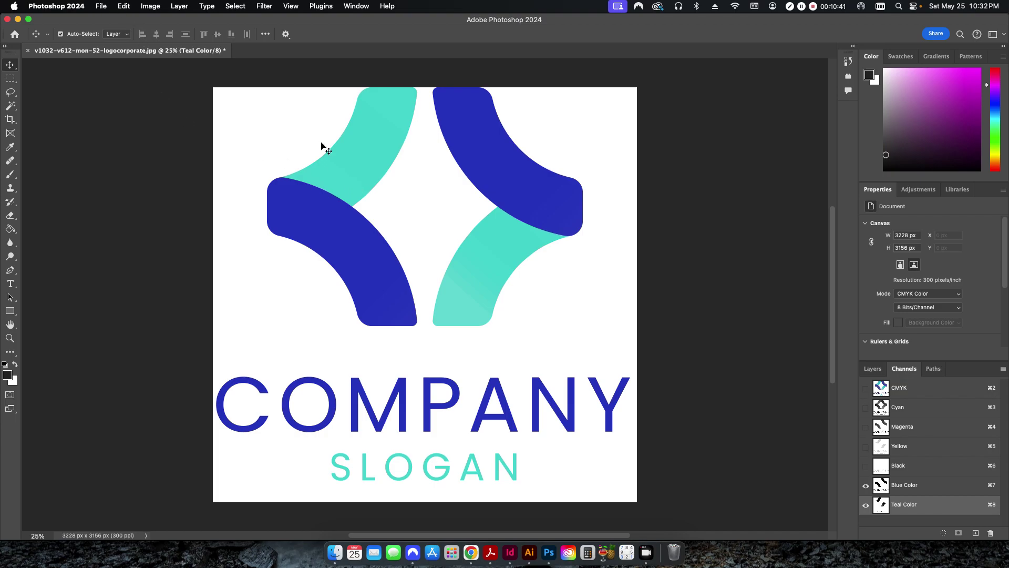
click(101, 7)
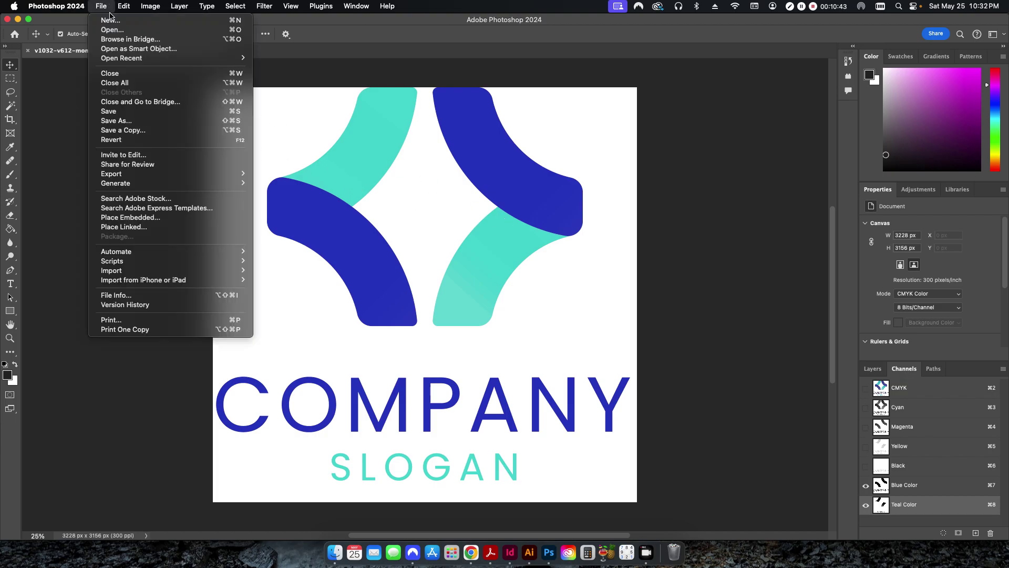
Save the logo as v1032-v612-mon-52-logocorporate_SpotColor.psd and close the document.
click(123, 122)
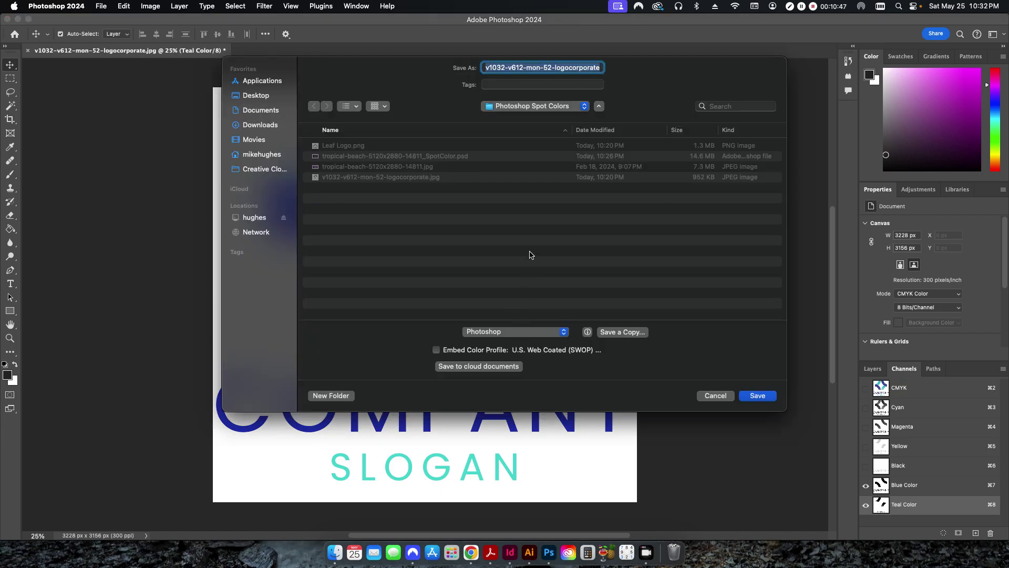
key(Right)
text(_S)
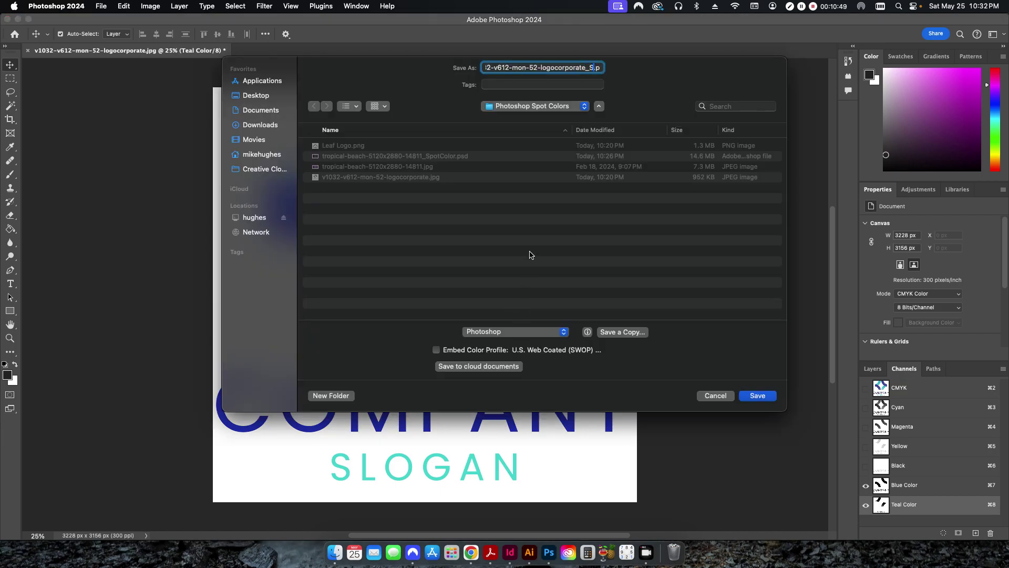
text(potColor)
click(752, 401)
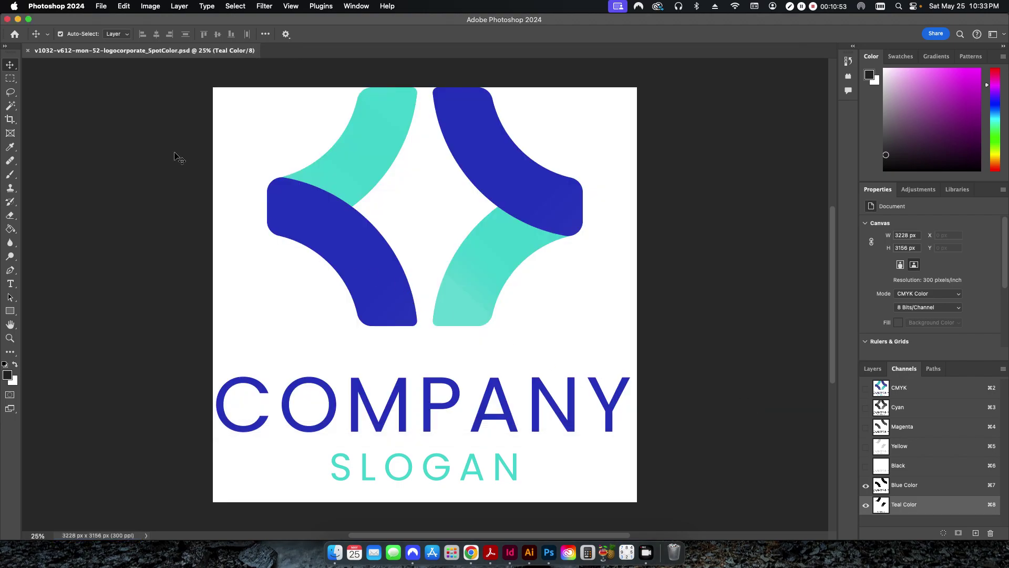
click(8, 20)
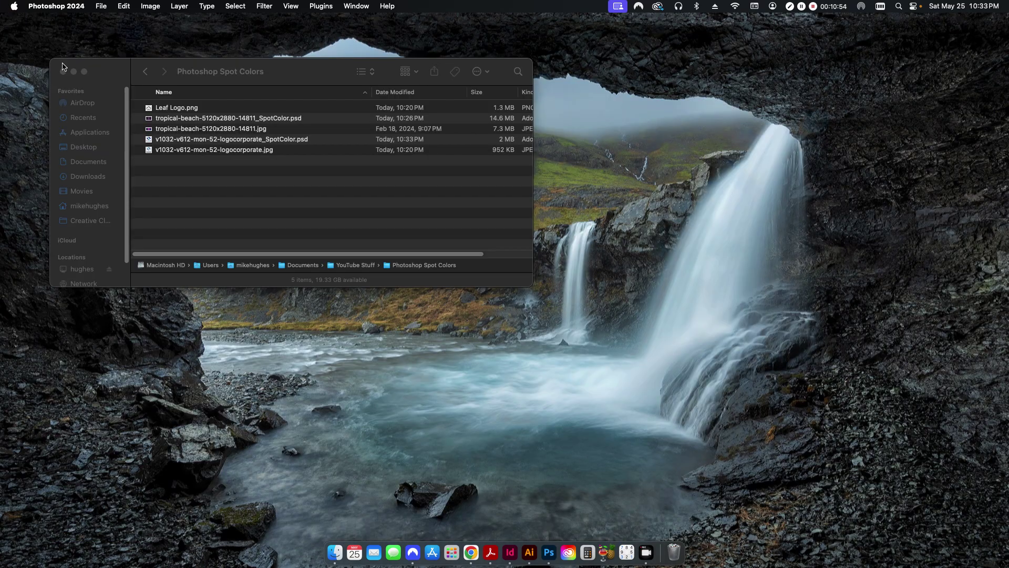
Place the spot-colour logo PSD in the Hello World InDesign document and centre it on the page.
click(509, 551)
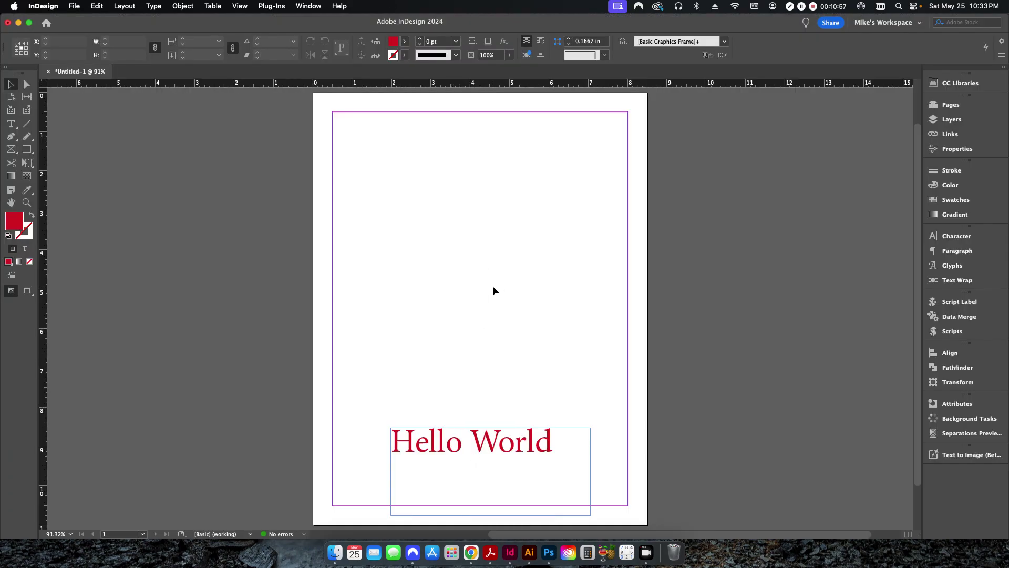
key(super+d)
double_click(432, 189)
click(632, 391)
click(346, 189)
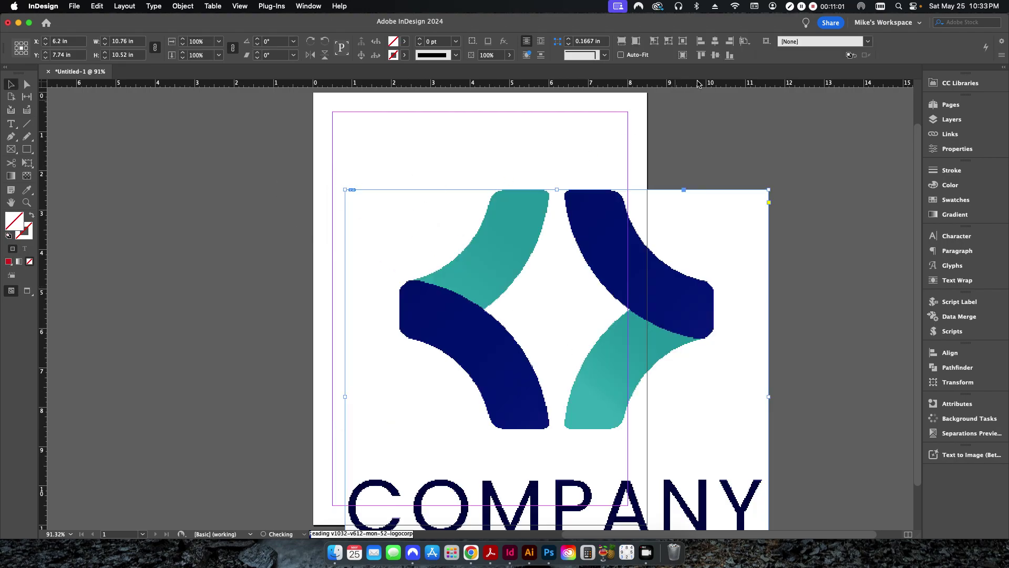
drag(390, 198, 311, 108)
Set the logo frame height to 4 in and fit the logo to its frame.
triple_click(123, 54)
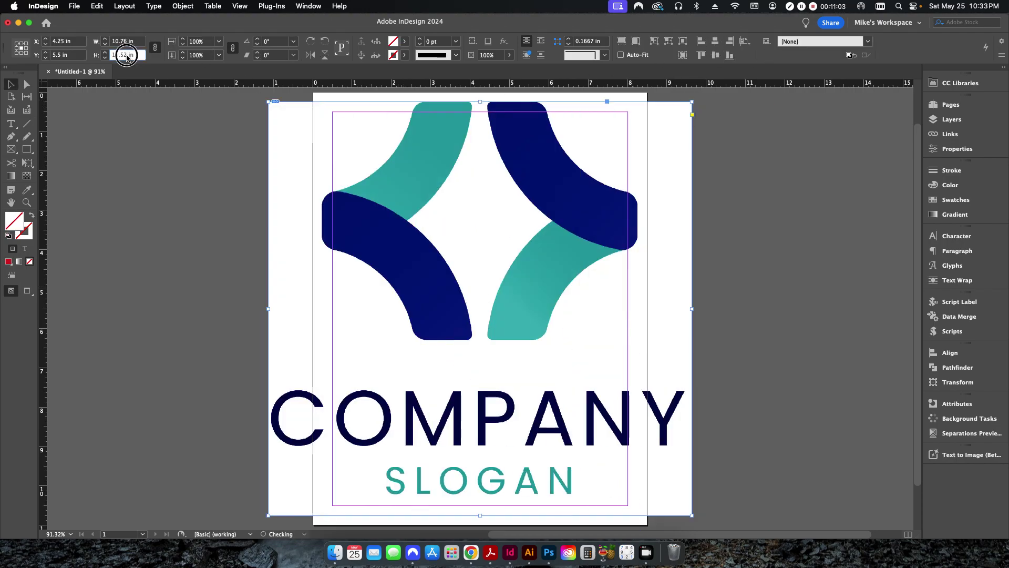
text(4)
key(Return)
key(super+alt+shift+e)
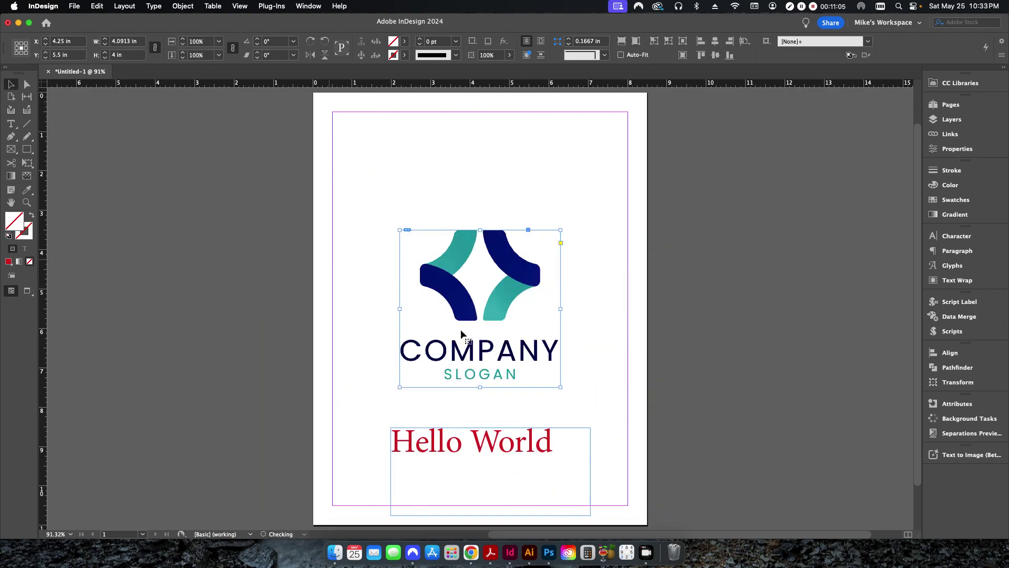
click(676, 346)
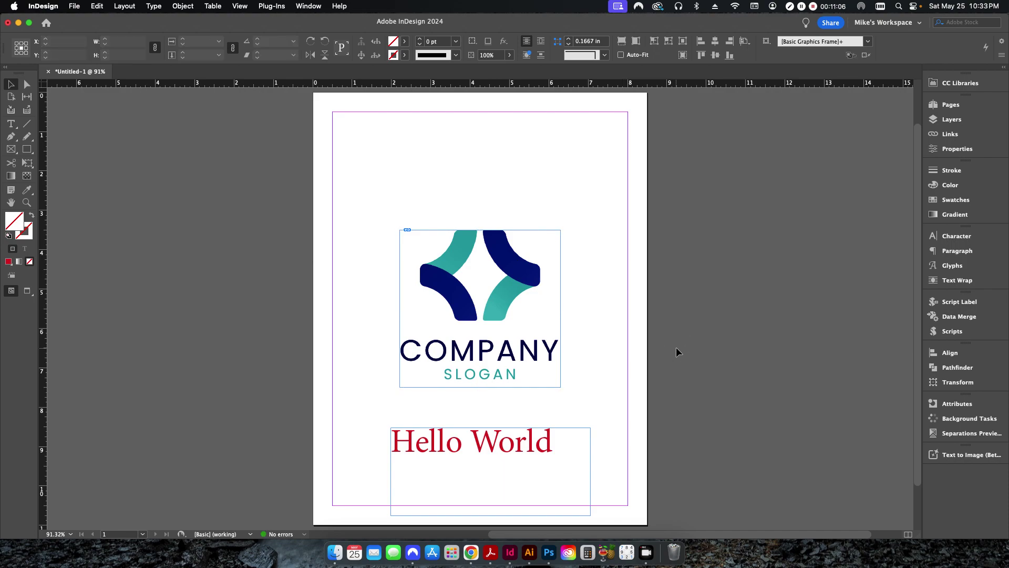
Show Separations Preview, hide CMYK plates, and toggle the Blue Color and Teal Color plates to inspect each.
click(959, 435)
click(813, 383)
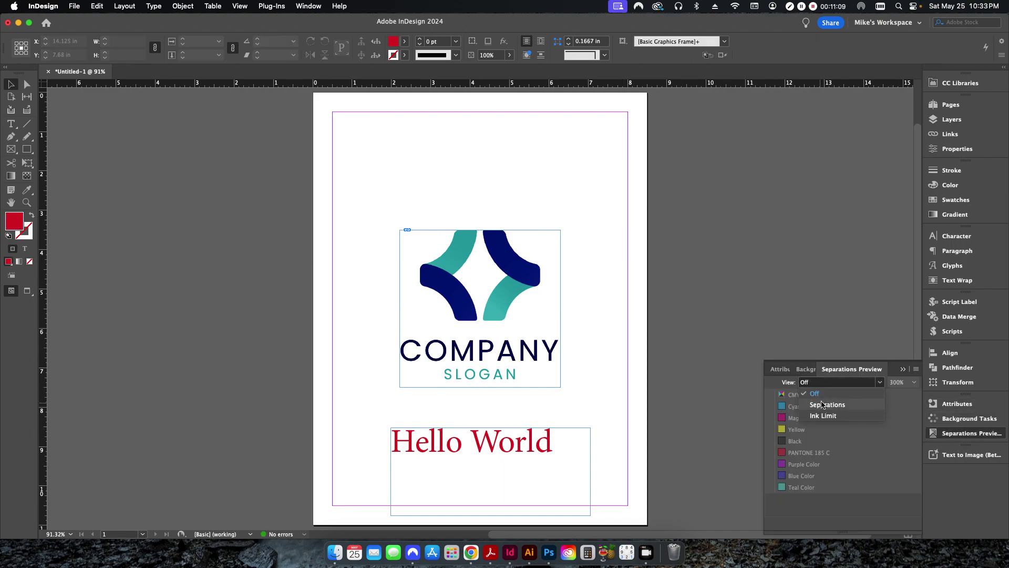
click(819, 403)
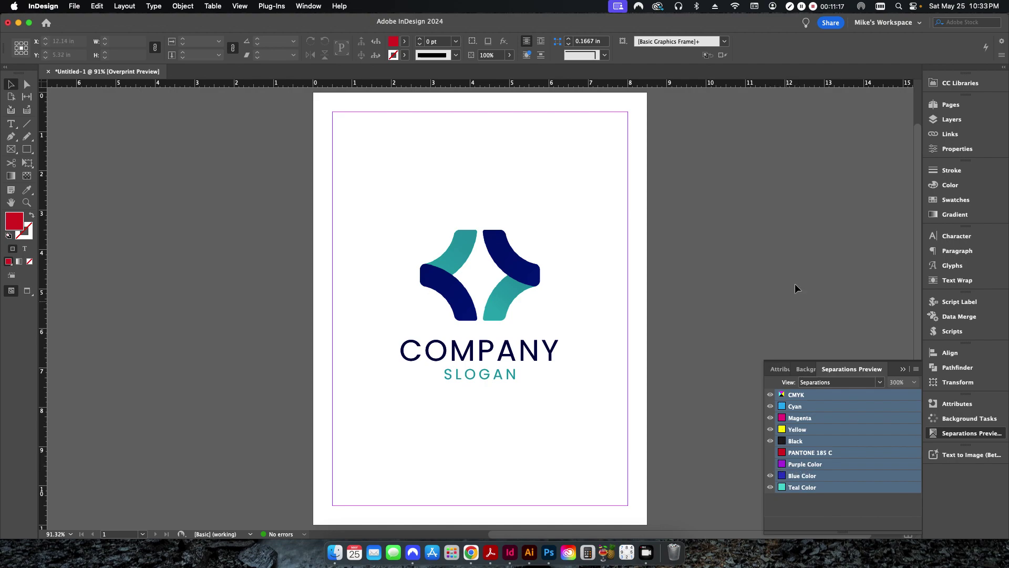
click(770, 394)
click(770, 476)
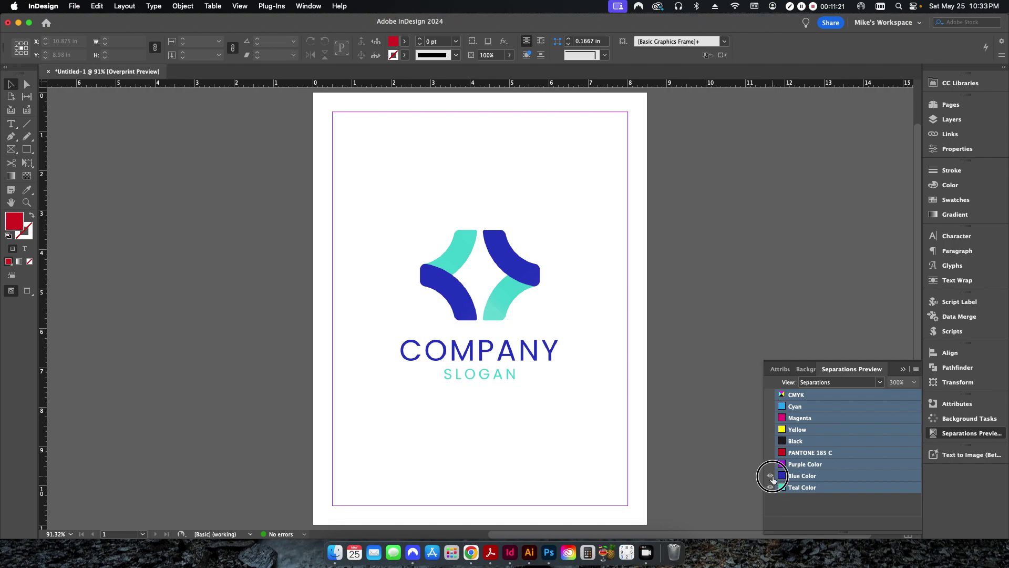
click(771, 475)
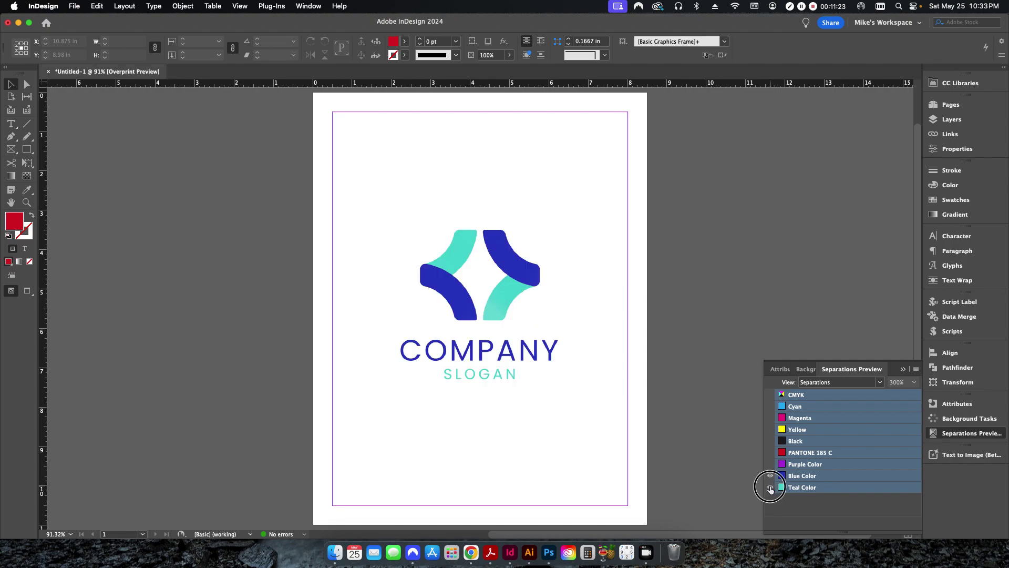
click(771, 487)
click(771, 487)
click(770, 476)
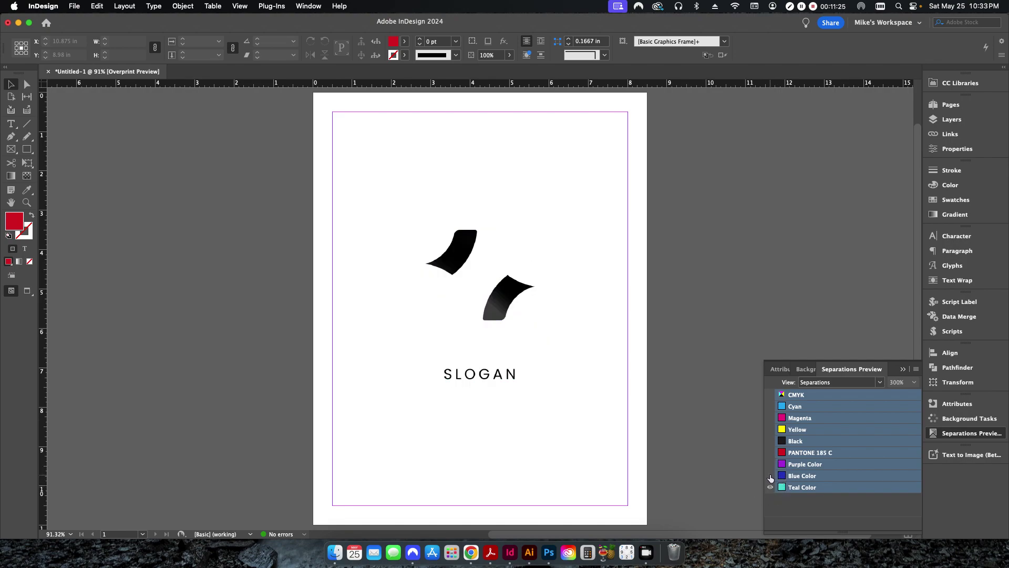
click(770, 475)
click(770, 487)
click(771, 487)
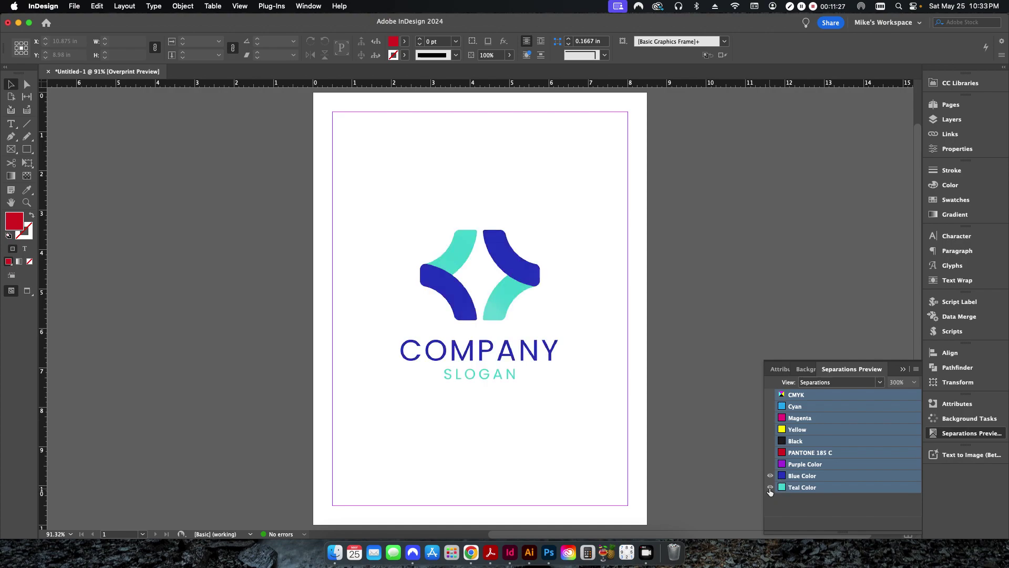
Restore the CMYK plates and check the page with both spot inks hidden, then shown.
click(770, 395)
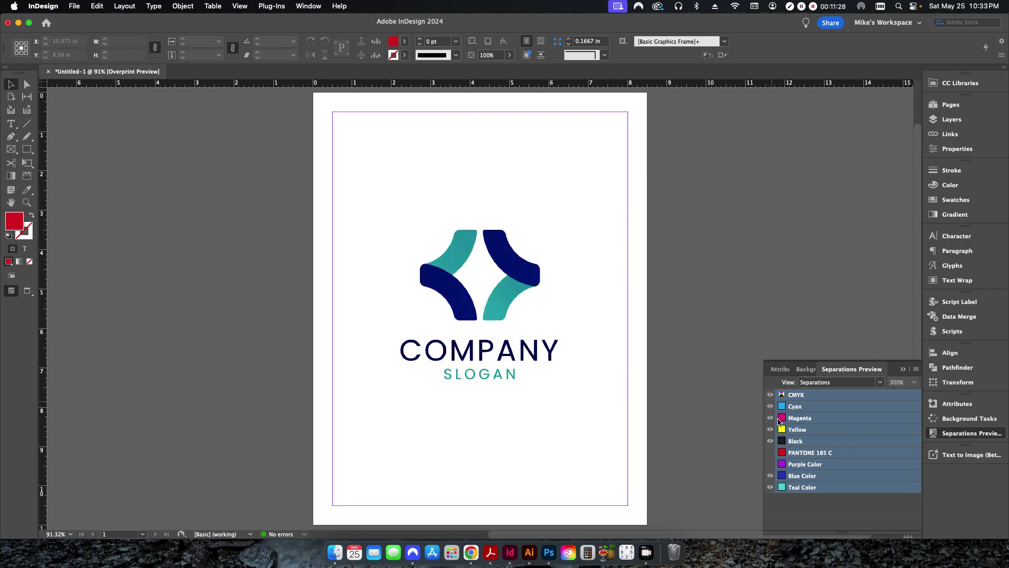
click(770, 476)
click(771, 487)
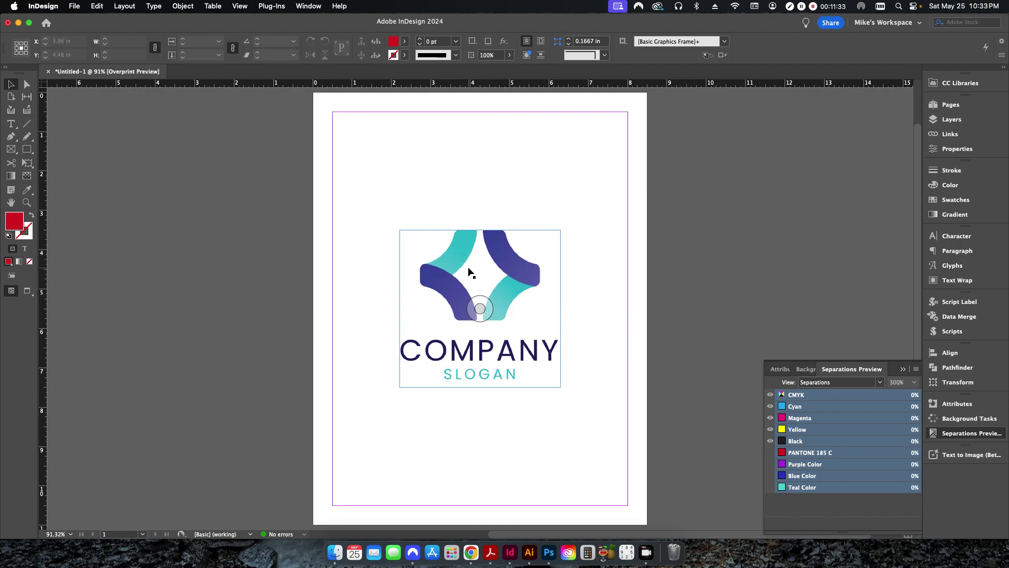
click(771, 475)
click(771, 487)
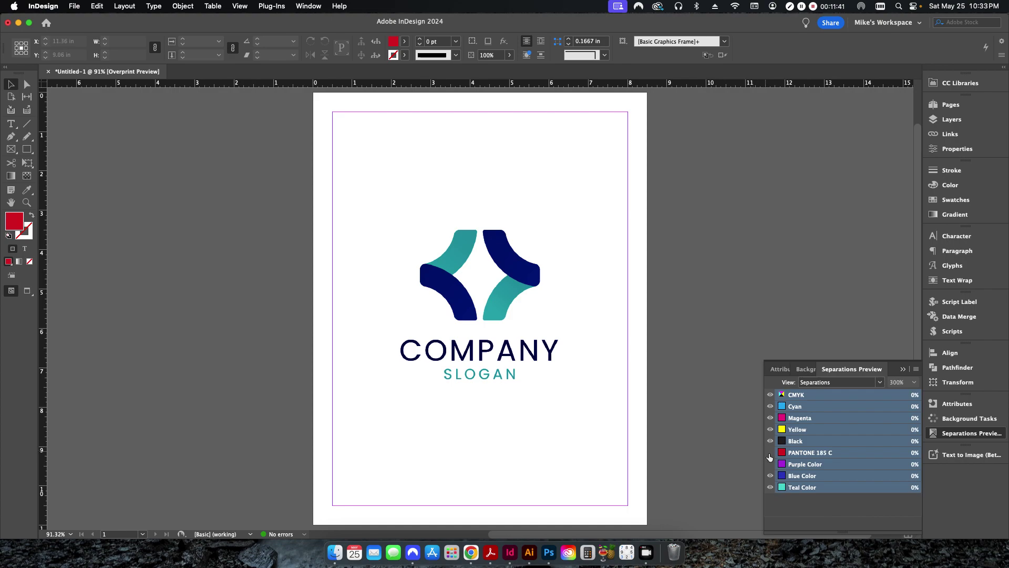
Turn Separations Preview off and delete the logo from the page.
click(839, 382)
click(812, 402)
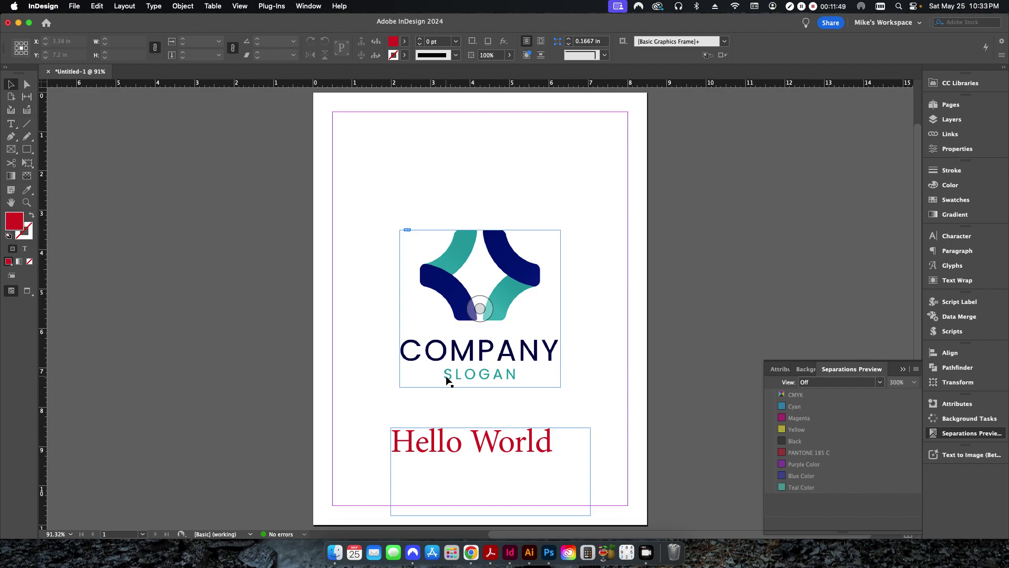
click(541, 322)
key(Delete)
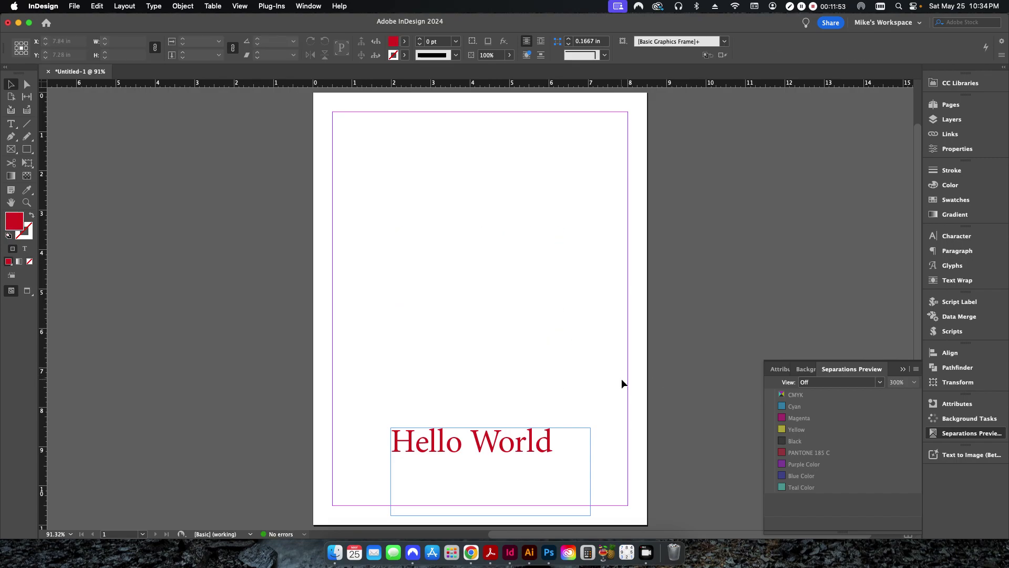
Hide InDesign and preview Leaf Logo.png in Finder's Quick Look.
key(super+h)
click(175, 110)
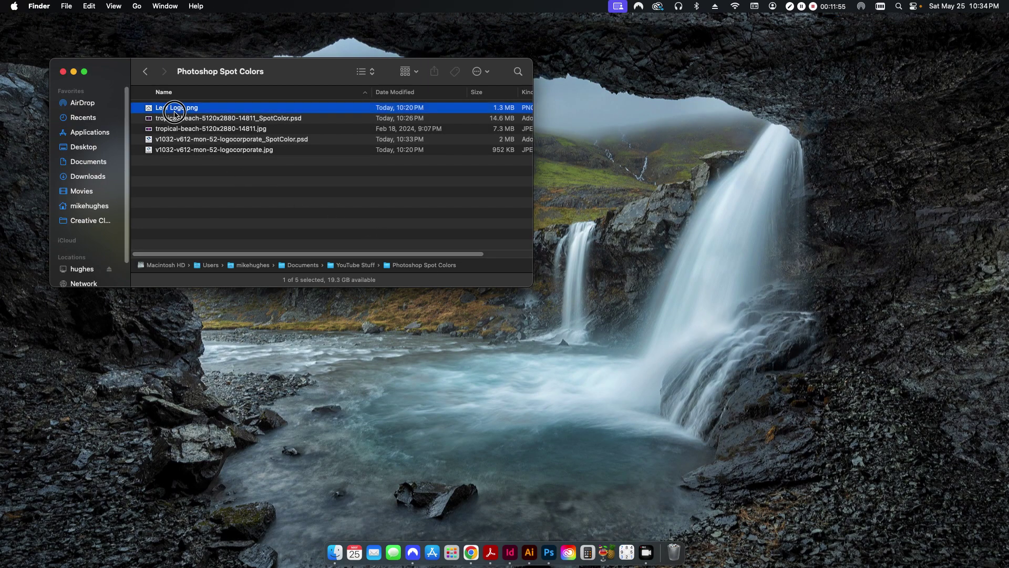
right_click(169, 106)
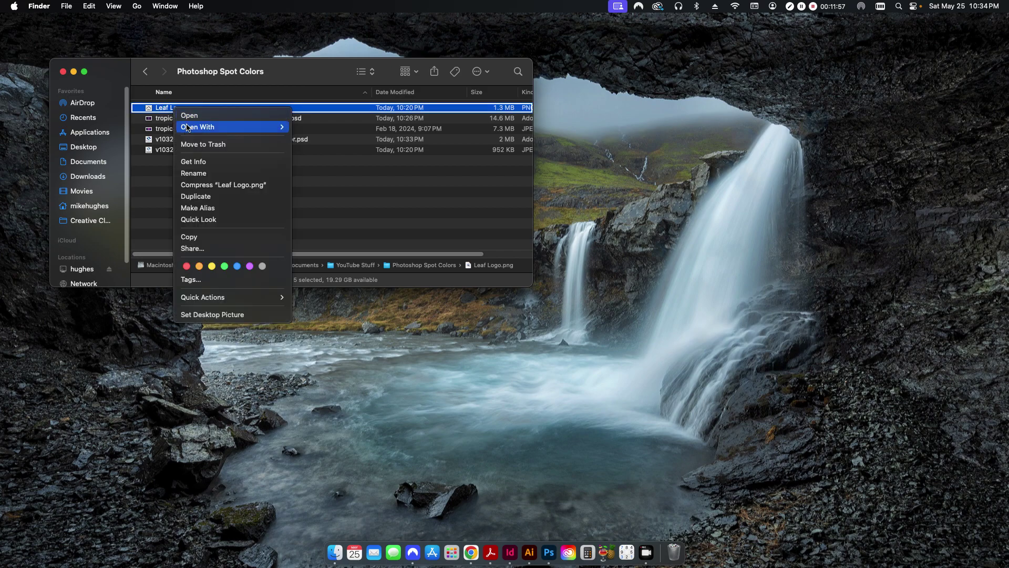
click(176, 122)
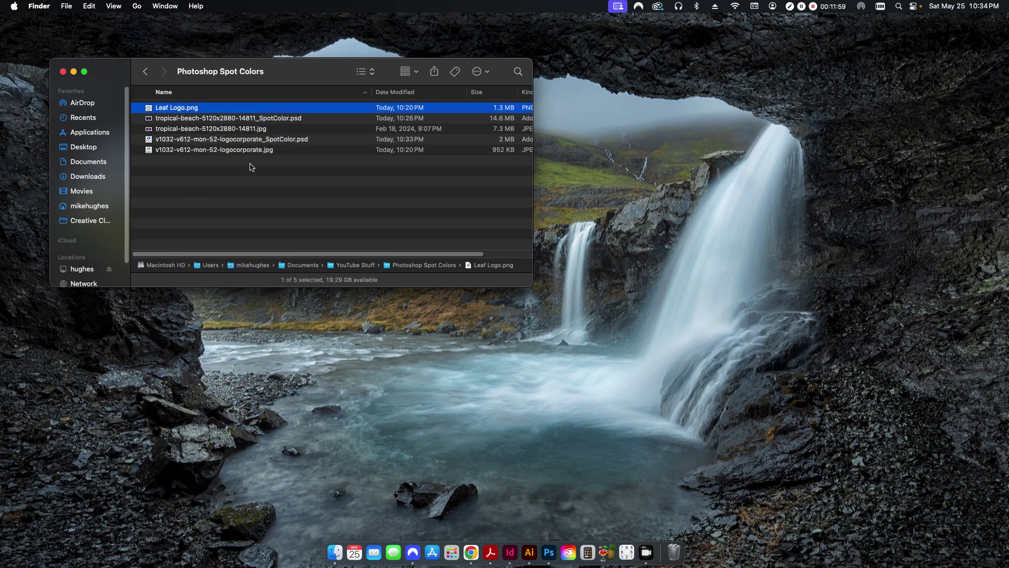
key(space)
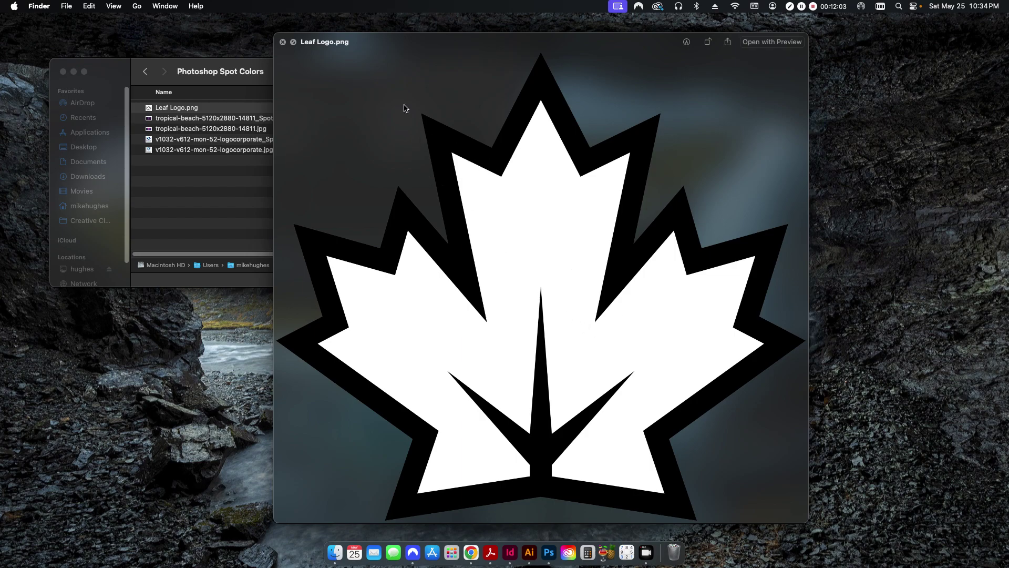
click(283, 42)
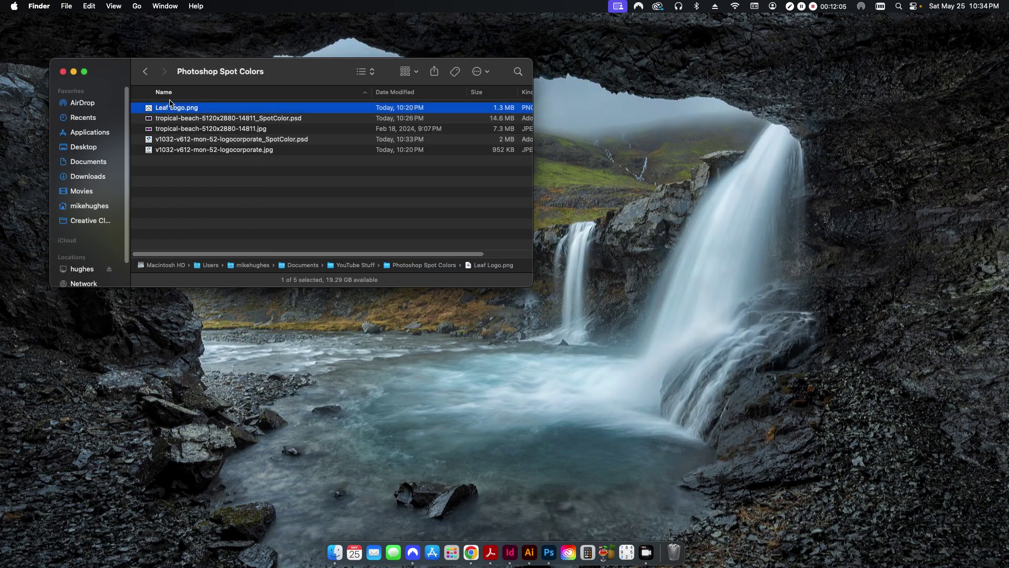
Open Leaf Logo.png with Adobe Photoshop 2024.
right_click(175, 108)
mouse_move(221, 128)
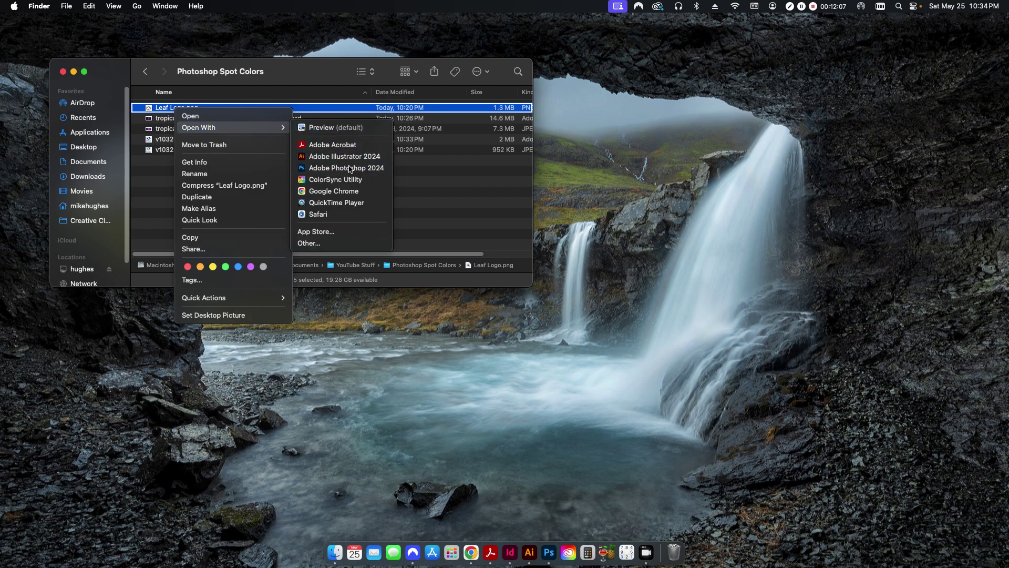
click(349, 168)
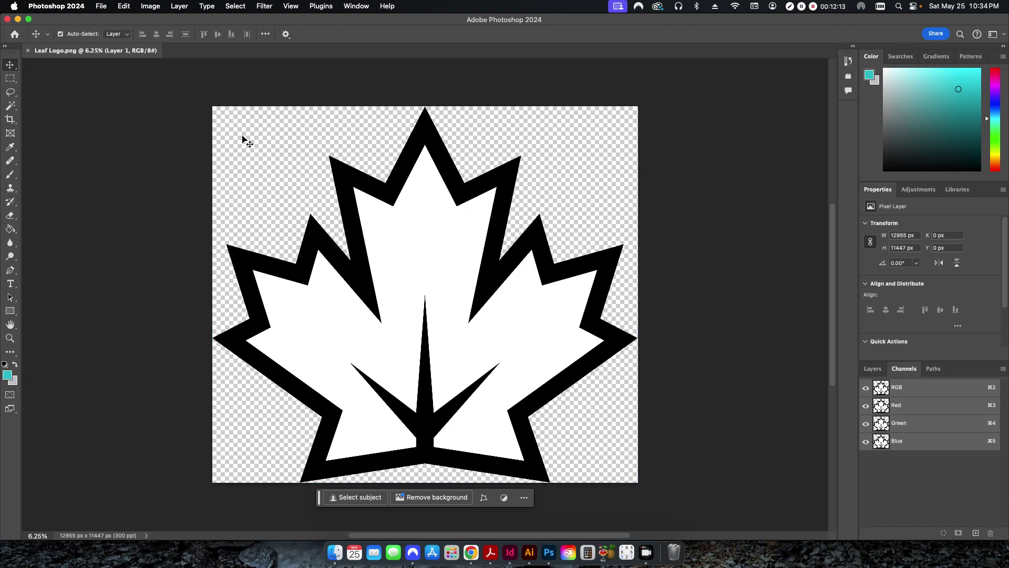
Switch Leaf Logo.png to Grayscale mode, discarding its colour to leave a single Gray channel.
click(151, 6)
mouse_move(162, 24)
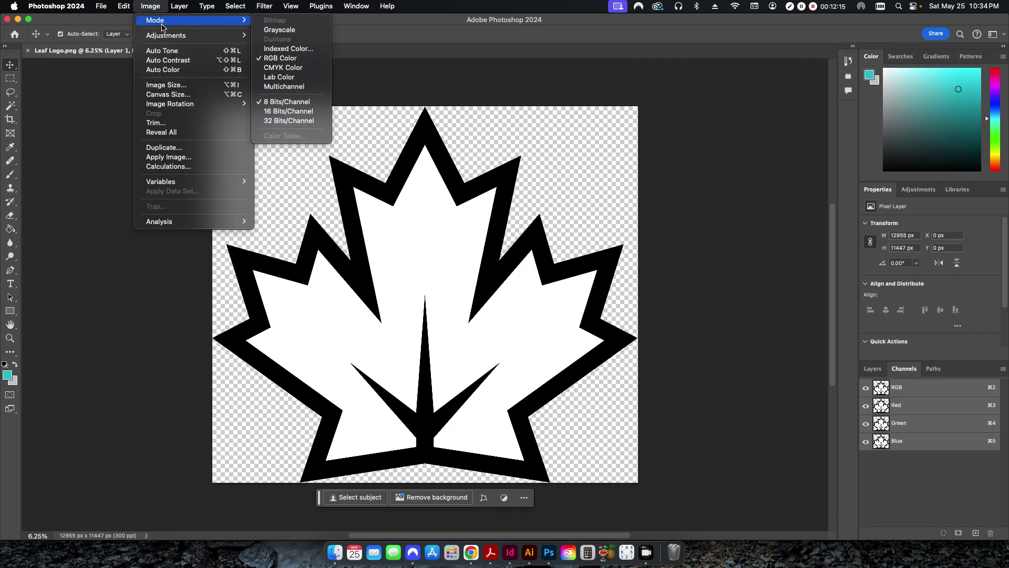
click(279, 28)
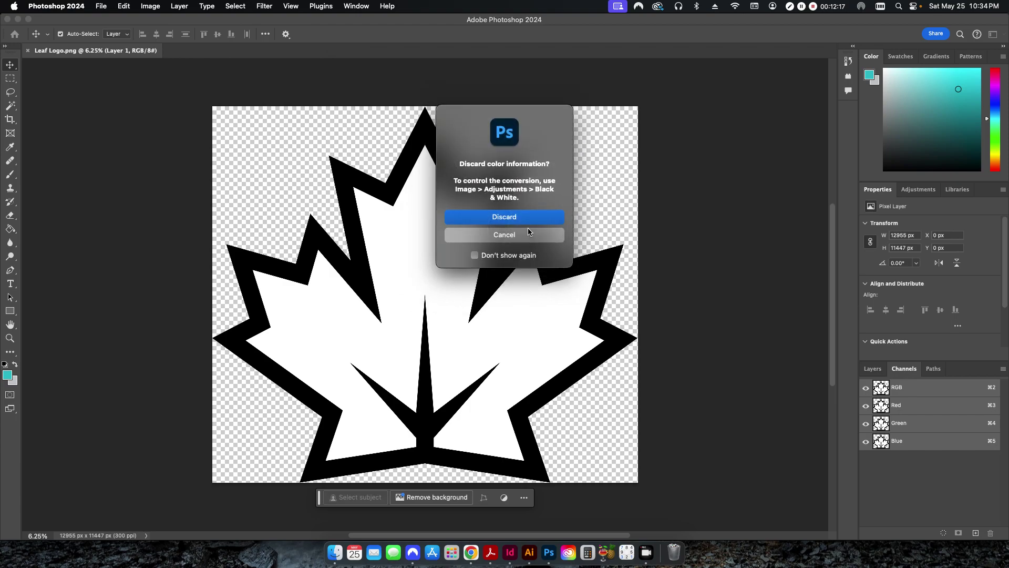
click(524, 220)
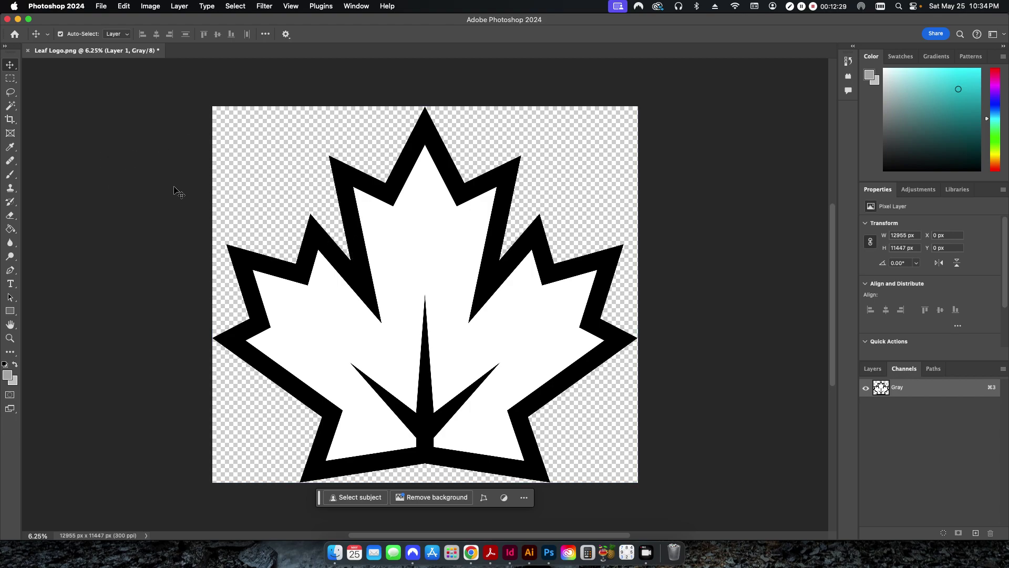
click(101, 7)
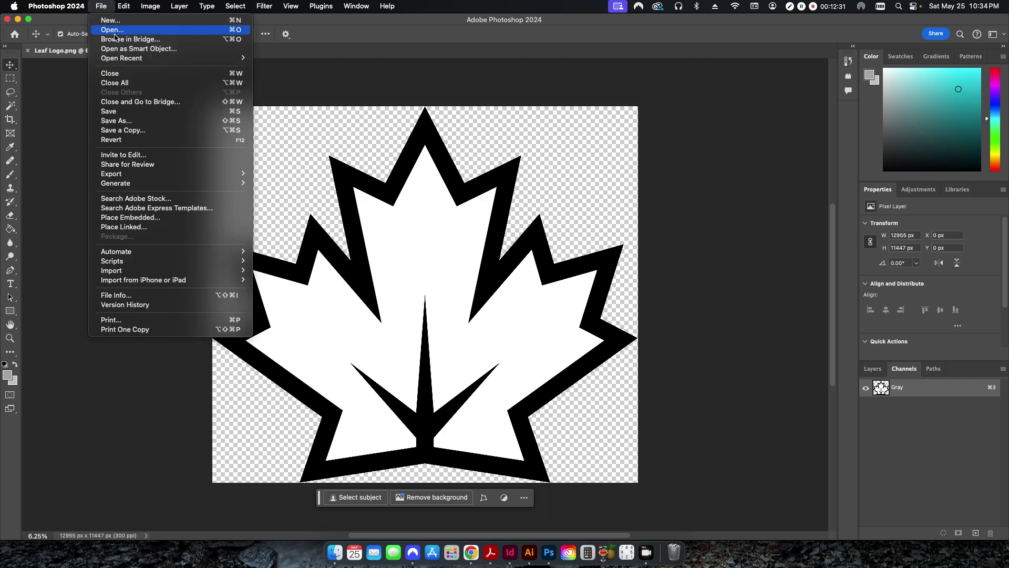
Save the leaf logo as Leaf Logo.tif with TIFF chosen as the format.
click(124, 121)
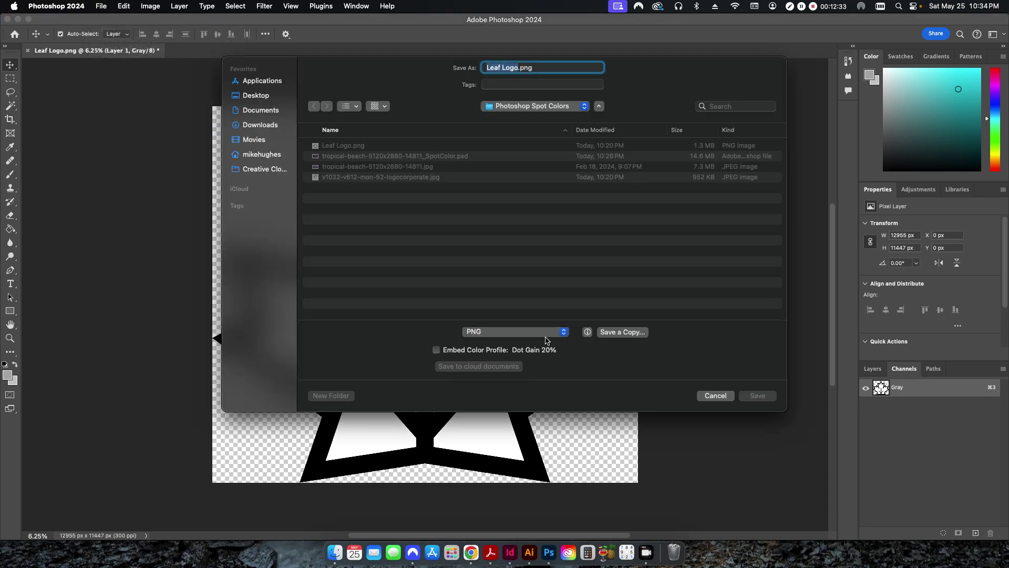
click(534, 336)
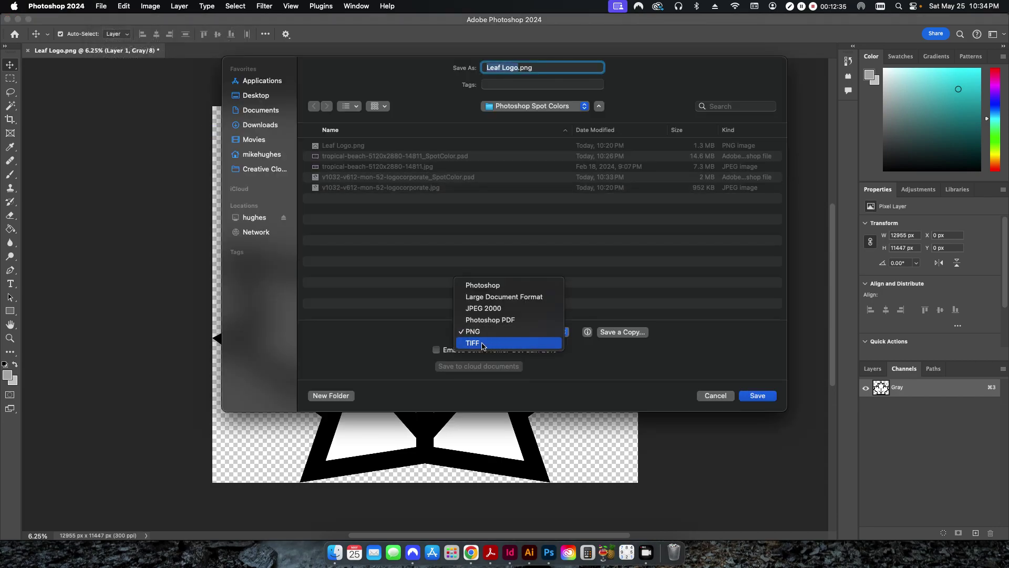
click(483, 344)
click(540, 337)
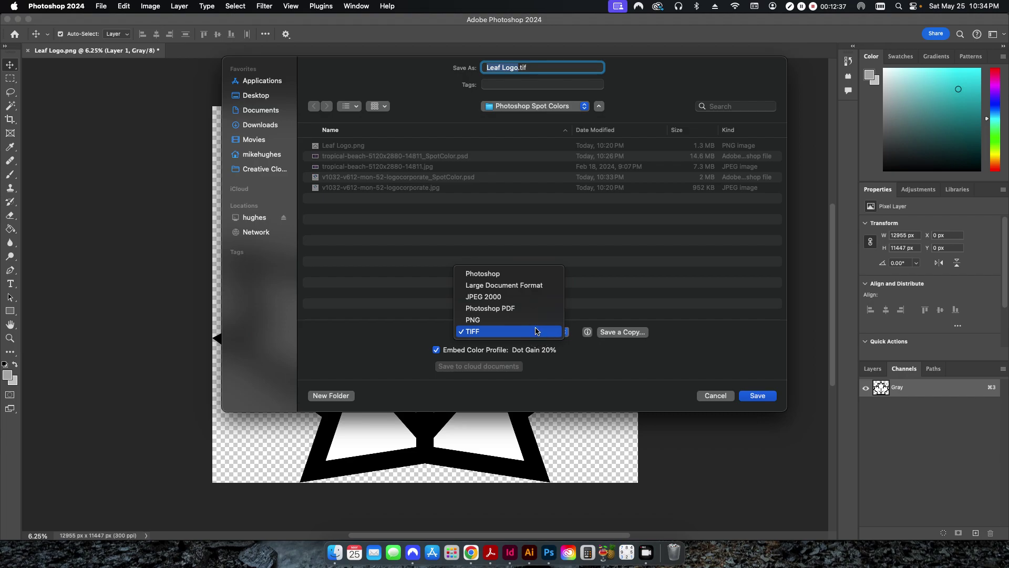
click(587, 363)
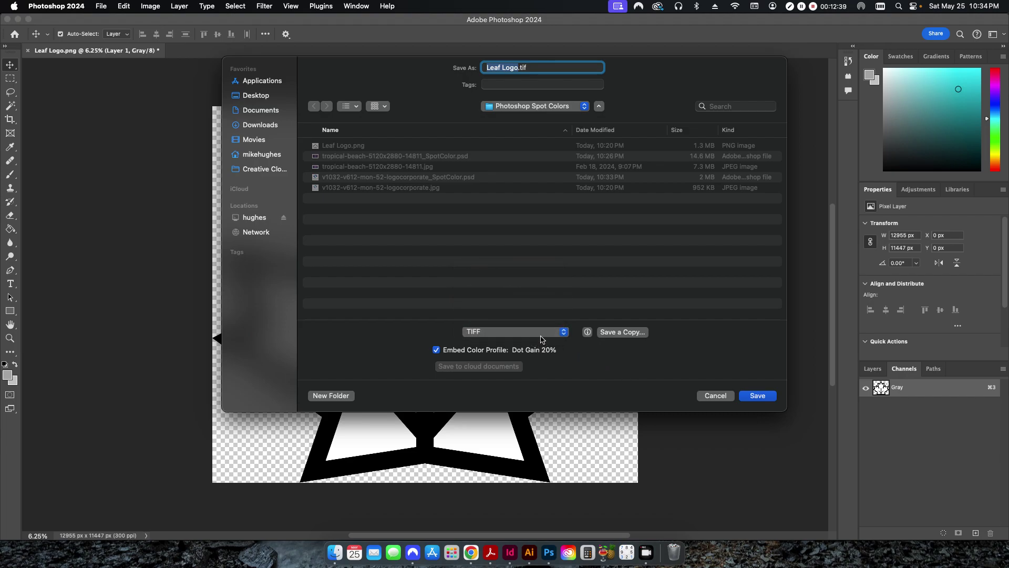
click(528, 336)
click(600, 369)
click(757, 395)
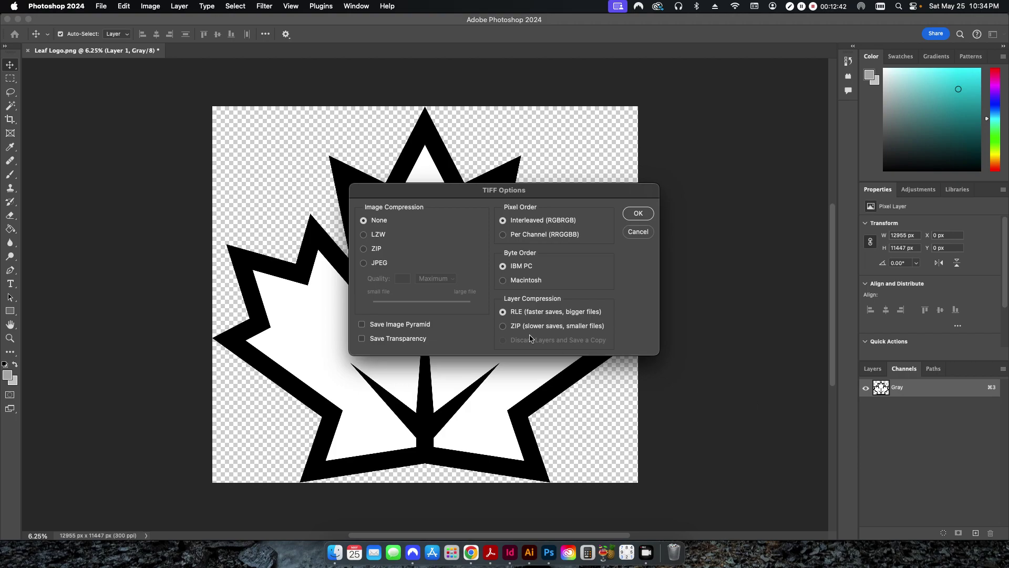
Accept the default TIFF options and file-size warning, then close the document.
click(635, 218)
key(Return)
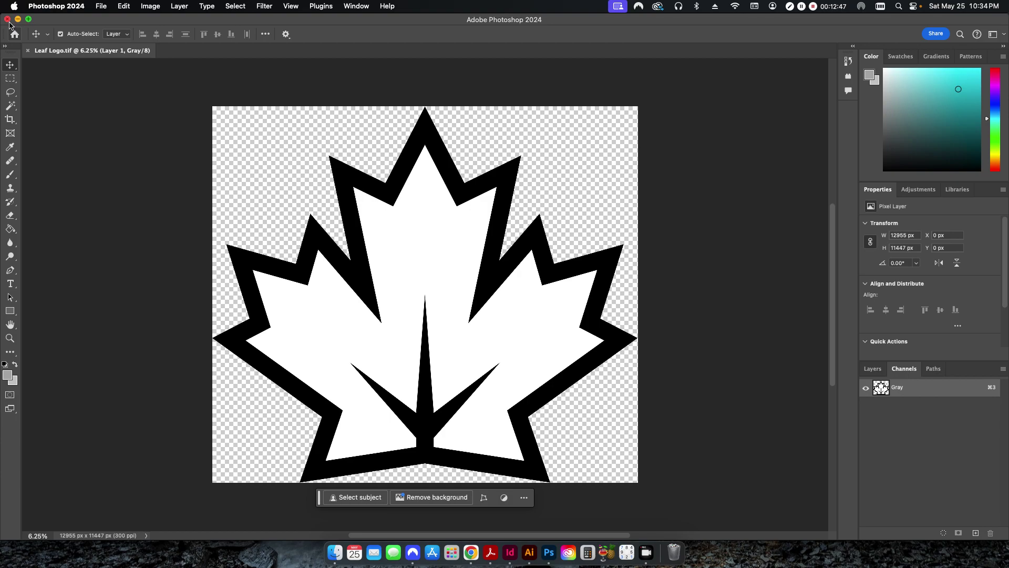
click(7, 19)
Place Leaf Logo.tif onto the Hello World page in InDesign.
click(296, 218)
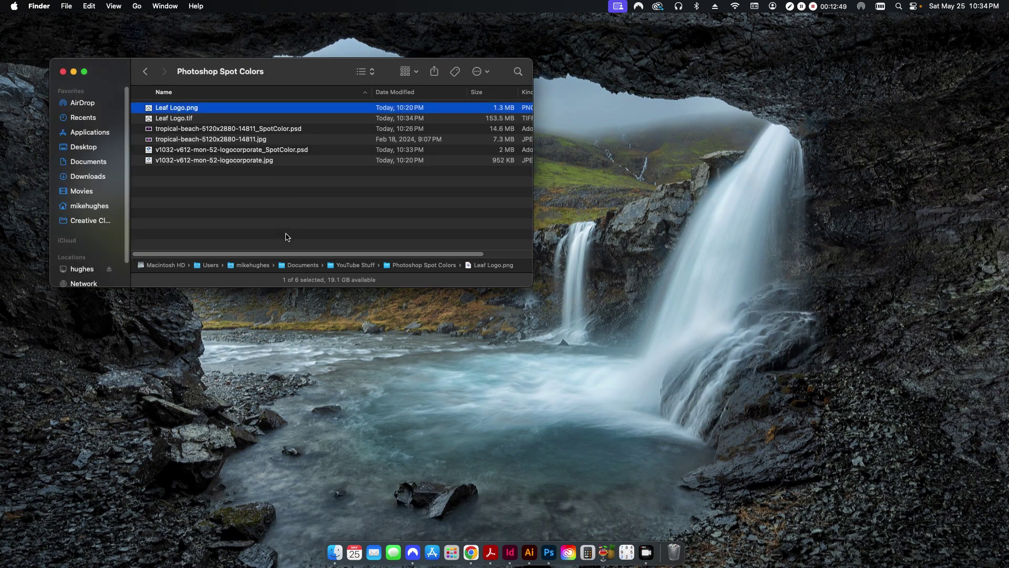
click(509, 551)
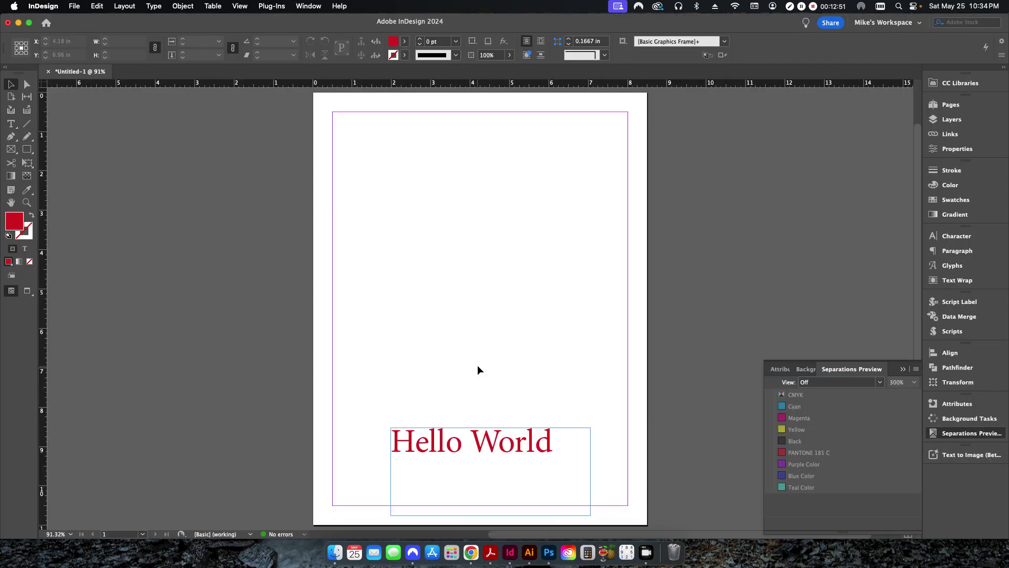
key(super+d)
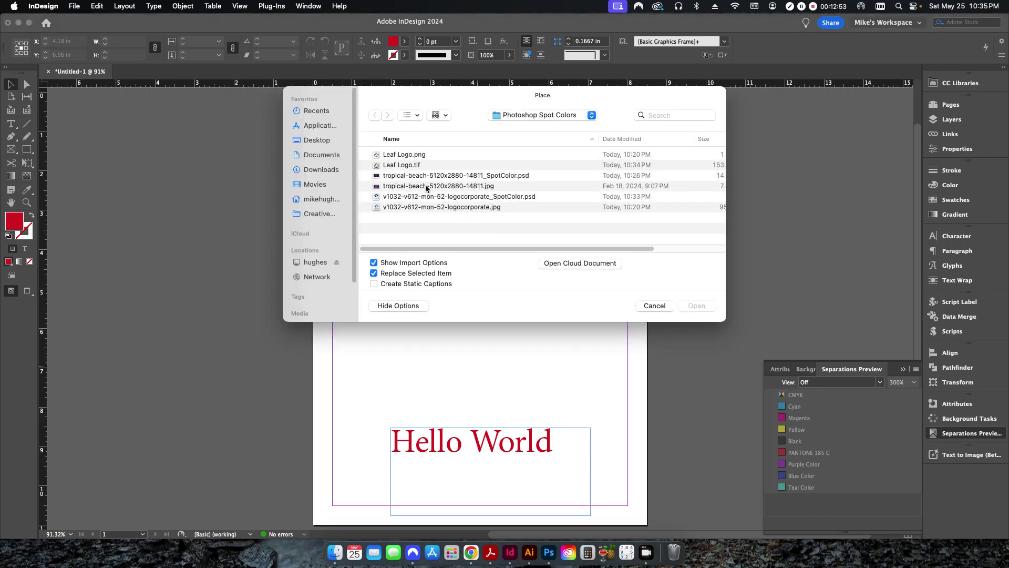
double_click(408, 166)
click(629, 392)
click(391, 177)
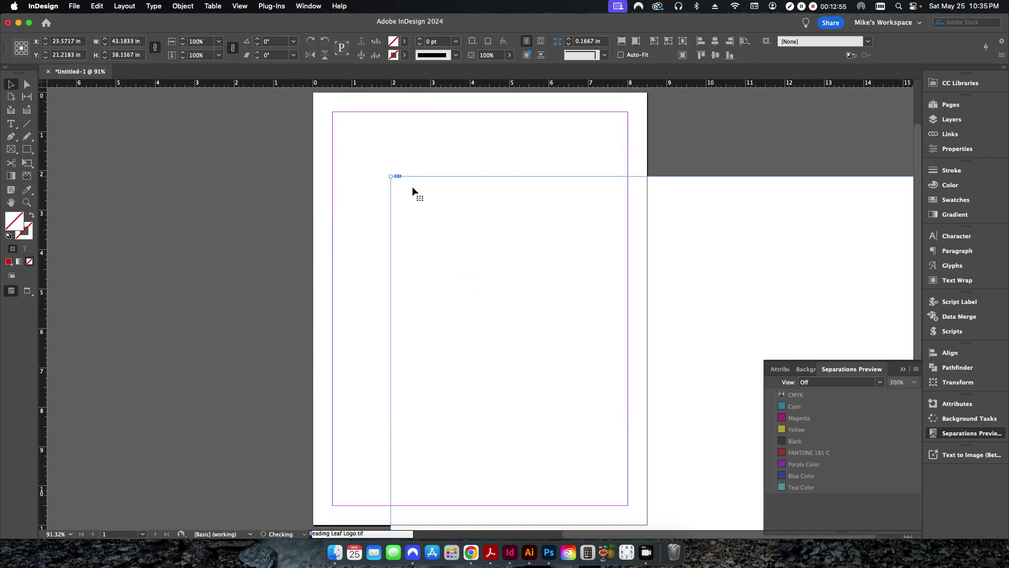
Centre the logo at X 4.25, Y 5.5 in and set its height to 4 in.
click(715, 55)
click(715, 42)
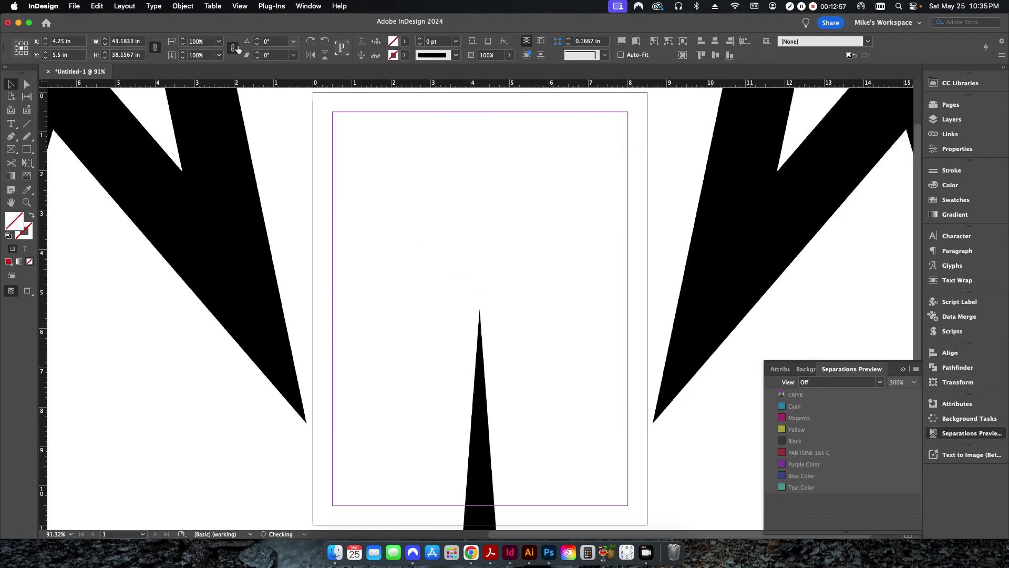
click(135, 55)
text(4)
key(Return)
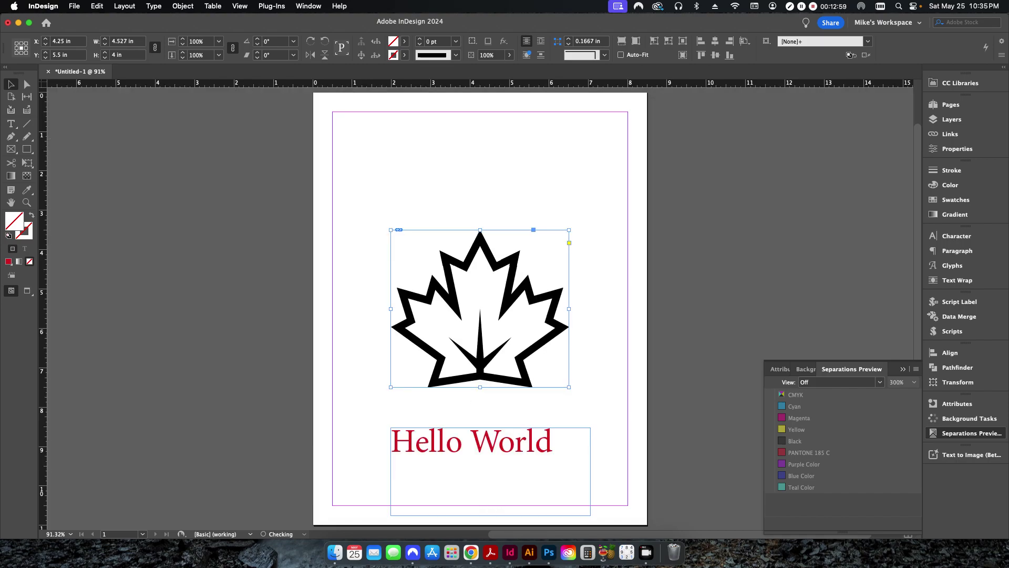
click(714, 310)
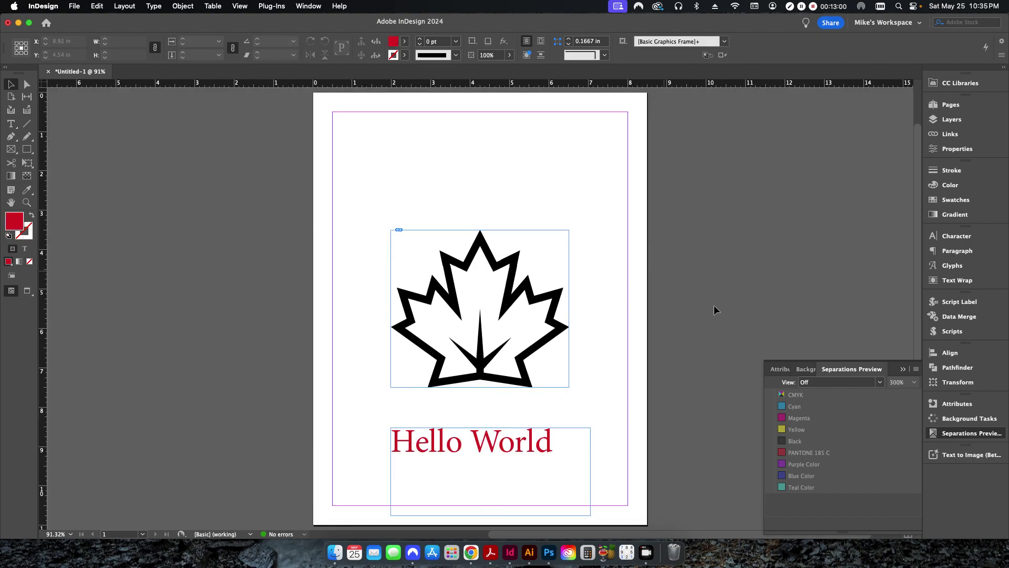
Show the Swatches panel and trial a PANTONE 185 C fill on the logo frame, then undo it.
click(955, 200)
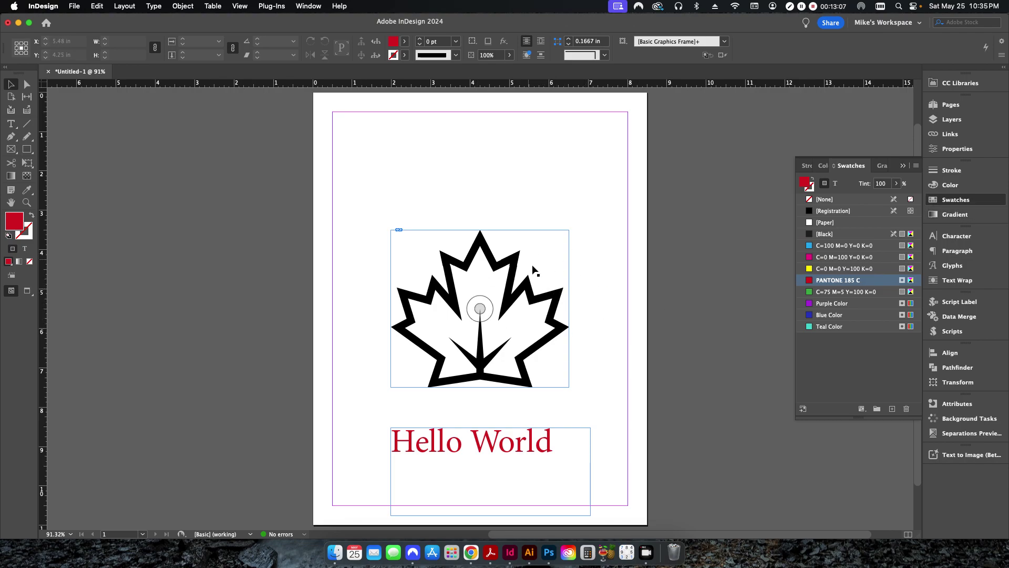
click(521, 297)
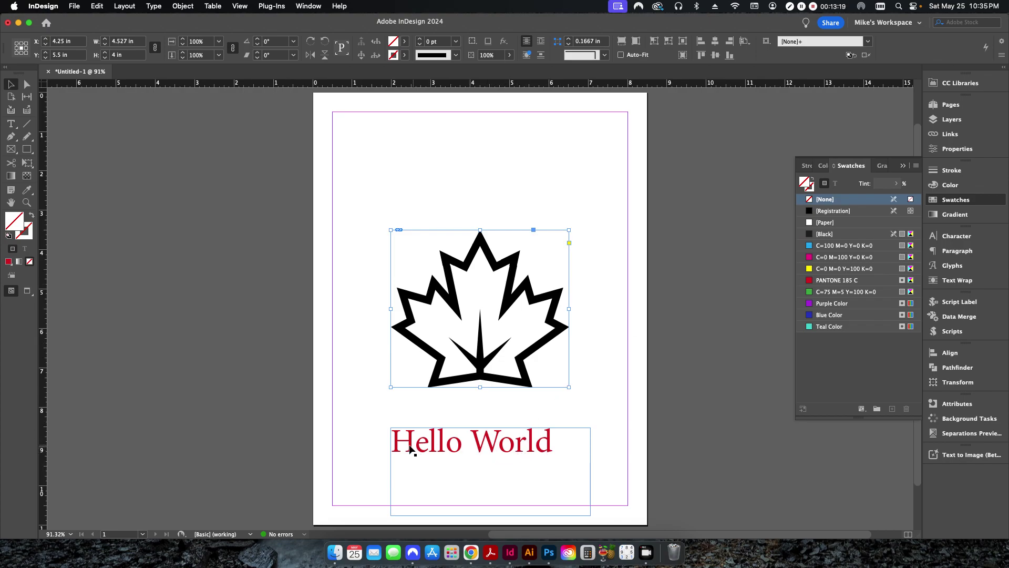
click(841, 280)
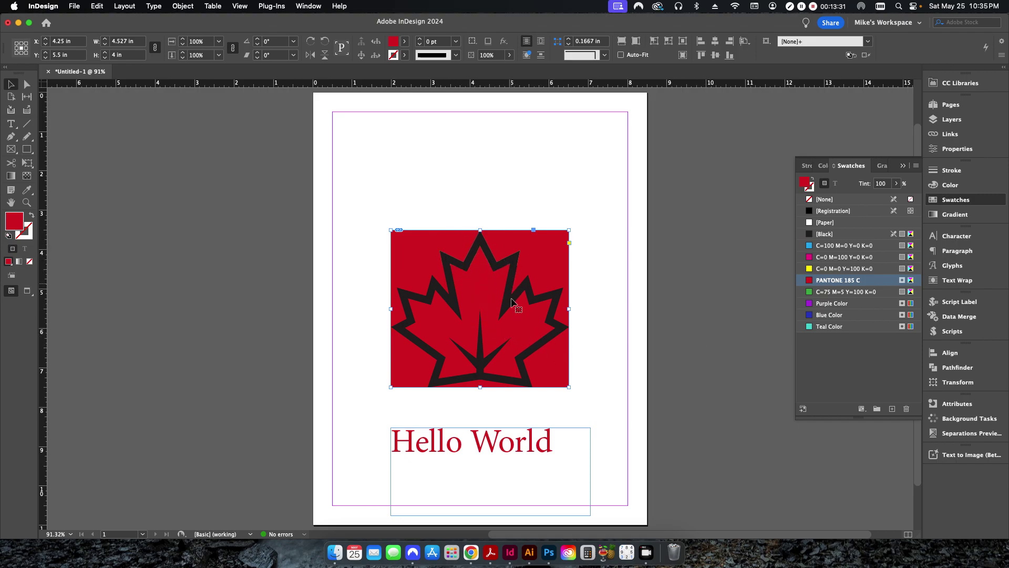
key(/)
click(619, 364)
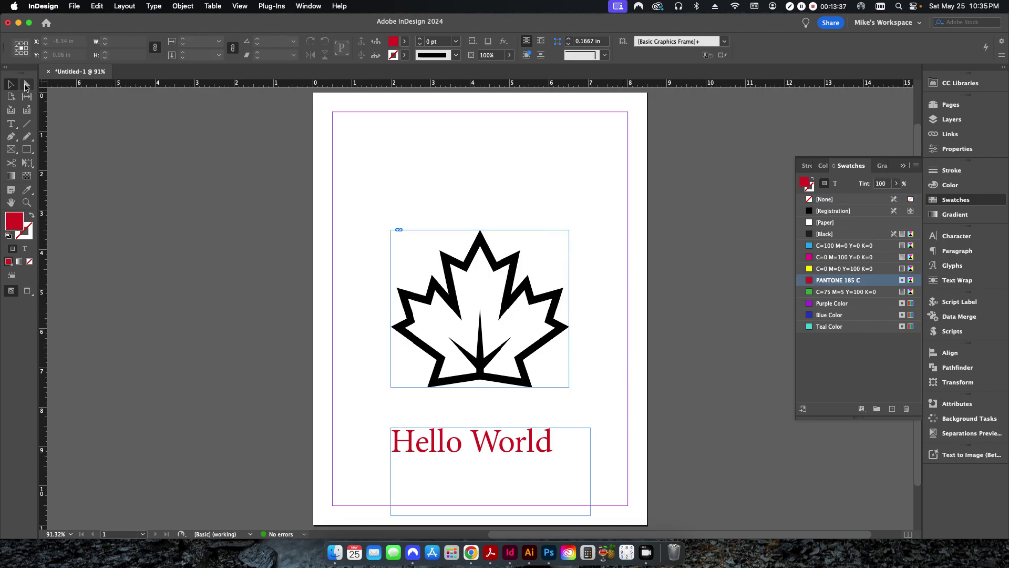
Colour the leaf image PANTONE 185 C, after trying the Purple, Blue and Teal swatches.
click(24, 87)
click(441, 284)
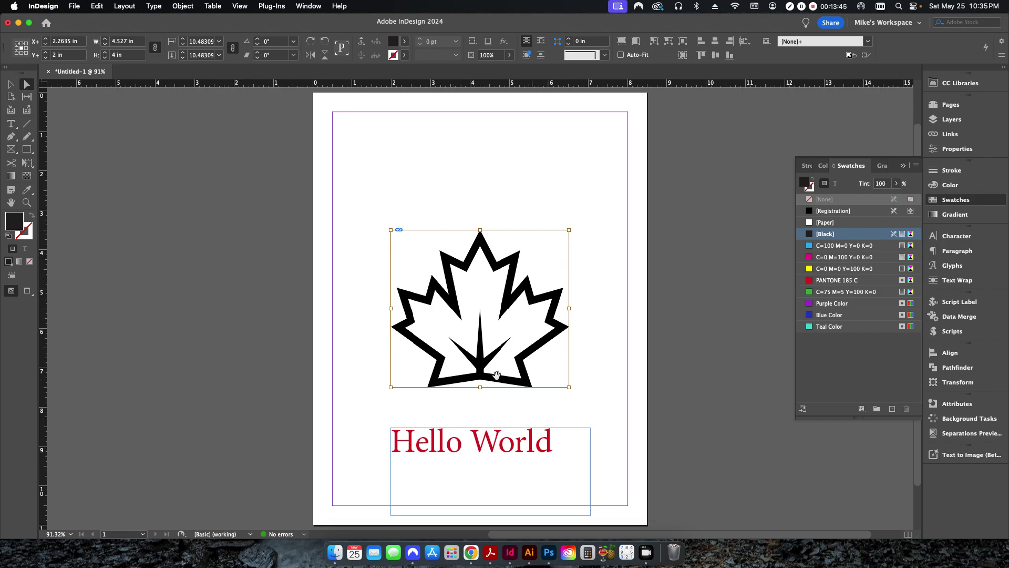
click(828, 280)
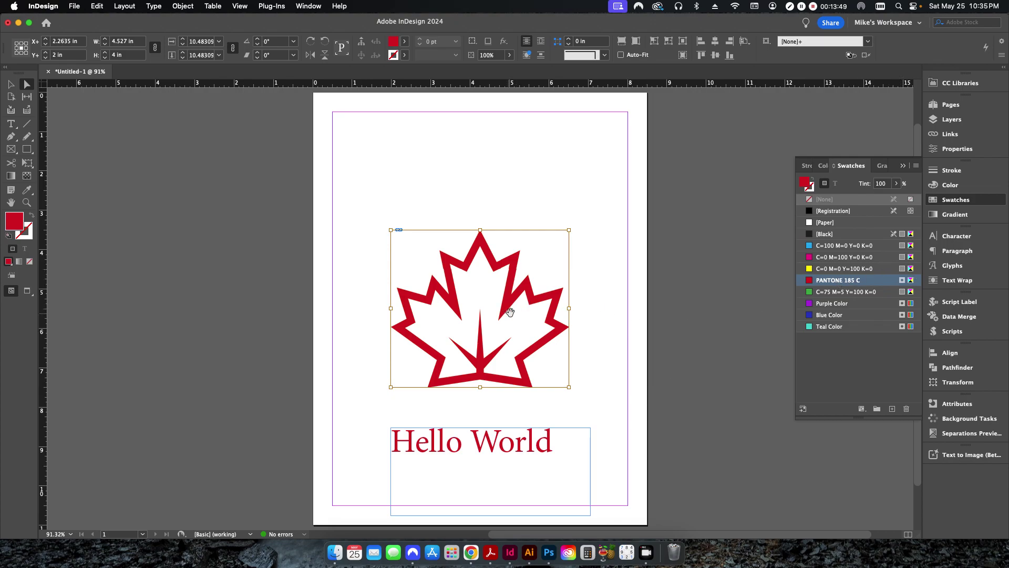
click(823, 307)
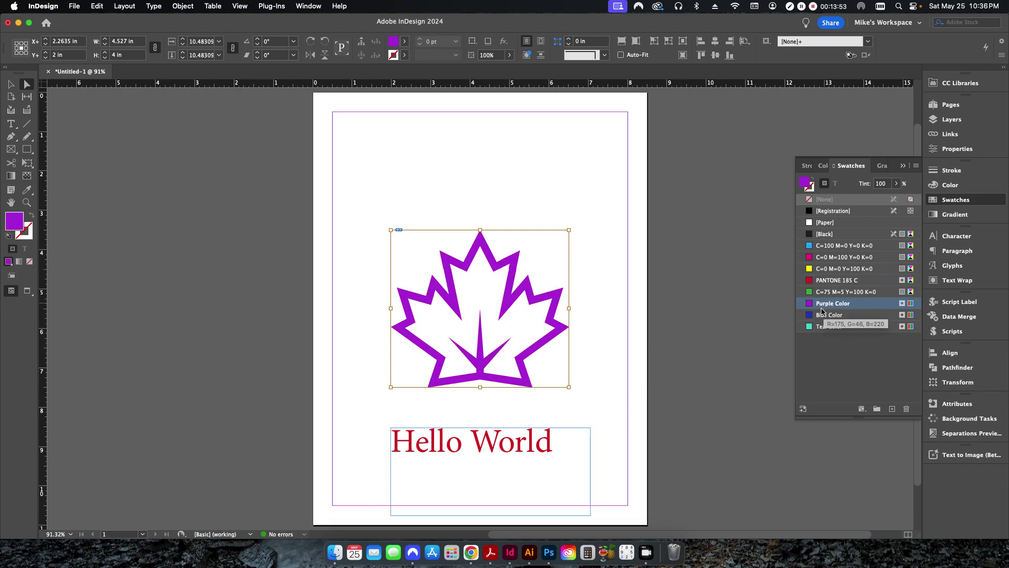
click(821, 315)
click(825, 327)
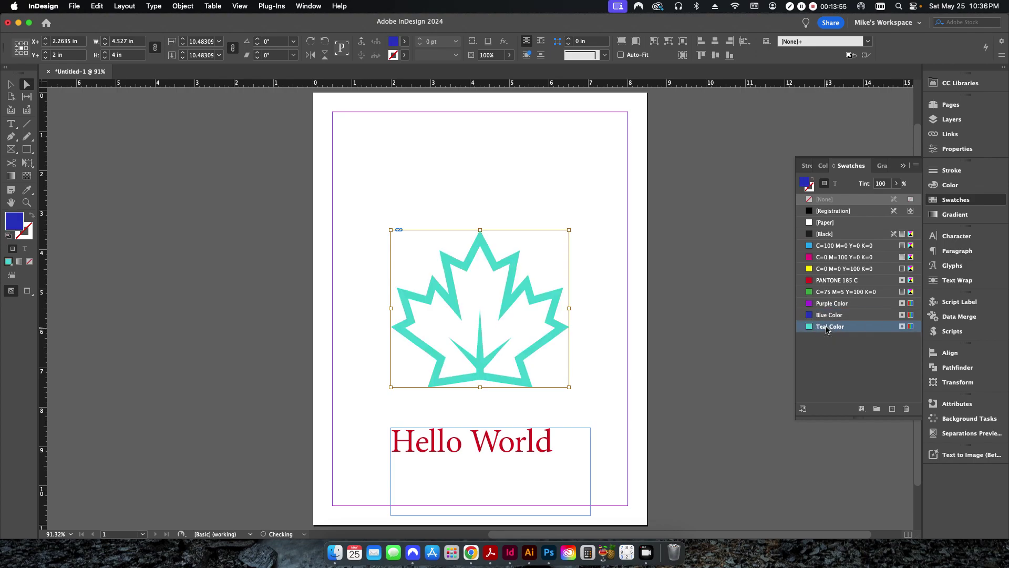
click(824, 279)
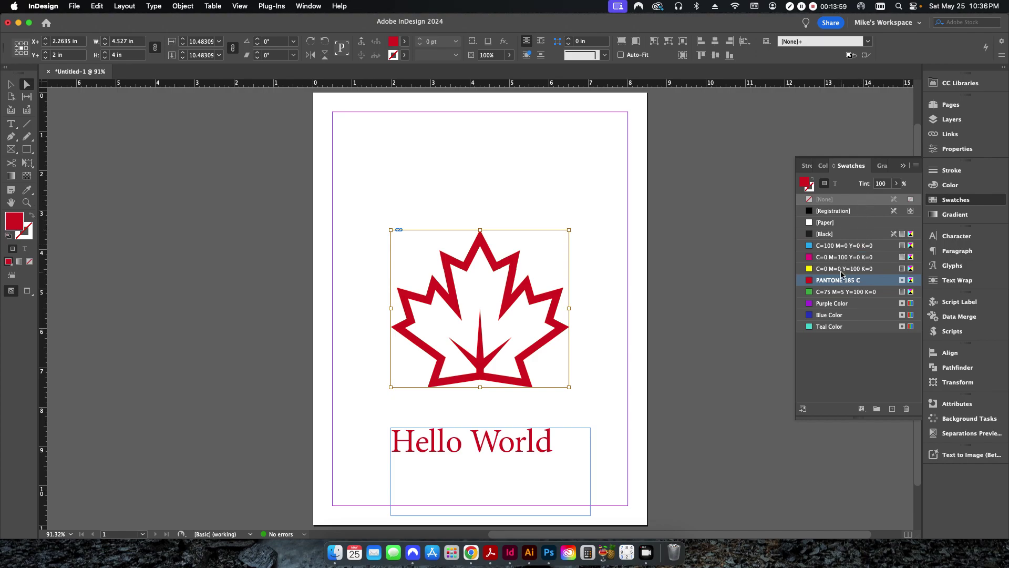
Deselect the leaf and switch Separations Preview to the Separations view.
key(super+shift+a)
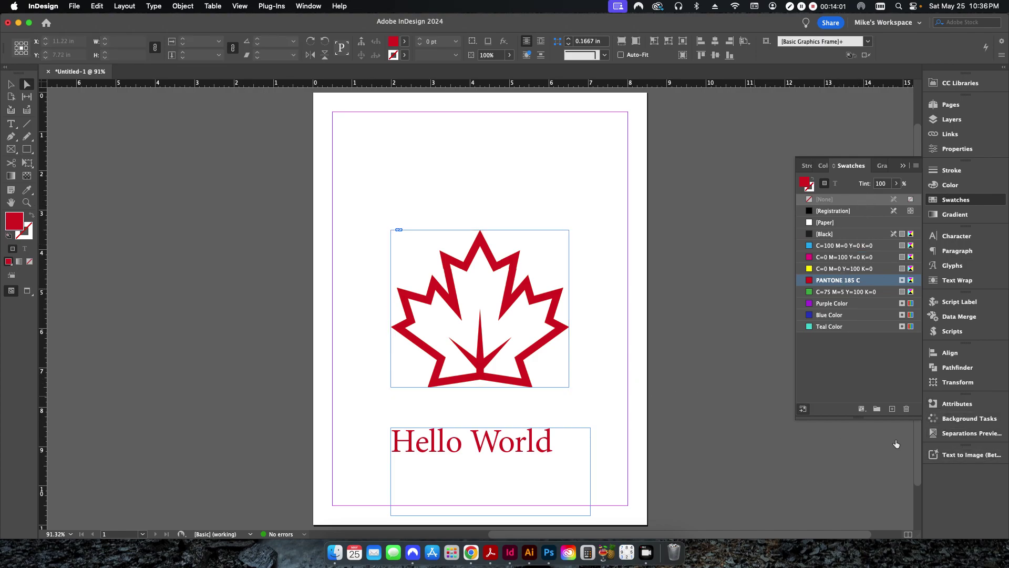
click(960, 434)
click(840, 382)
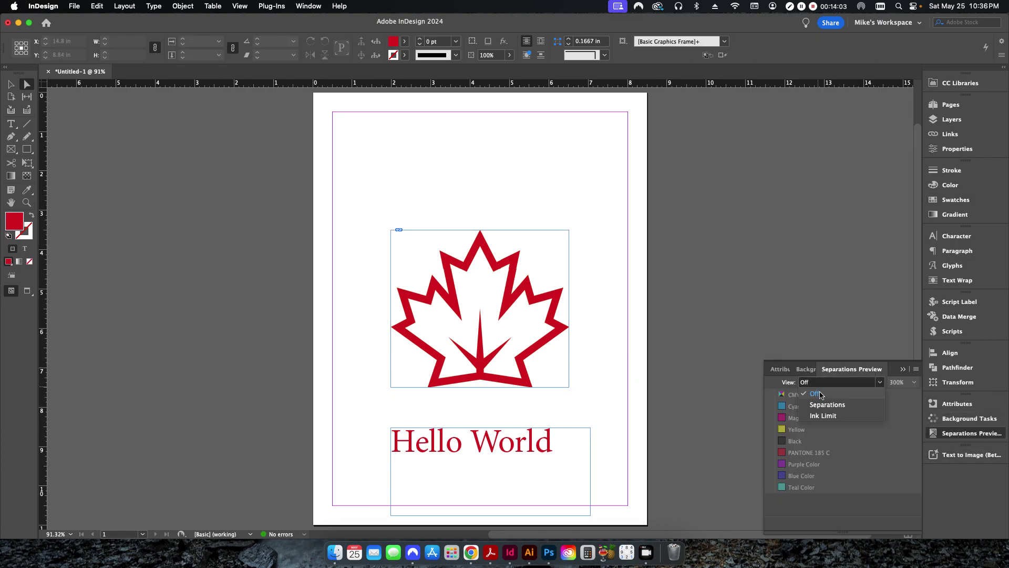
click(825, 403)
Hide the CMYK, Purple, Blue and Teal plates so only PANTONE 185 C shows.
click(770, 464)
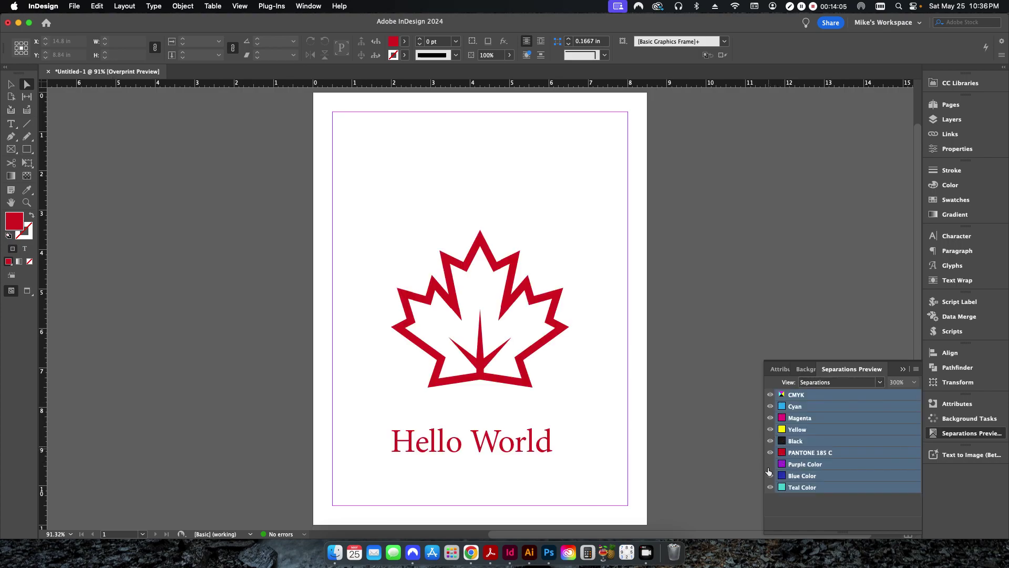
click(770, 394)
click(771, 475)
click(770, 487)
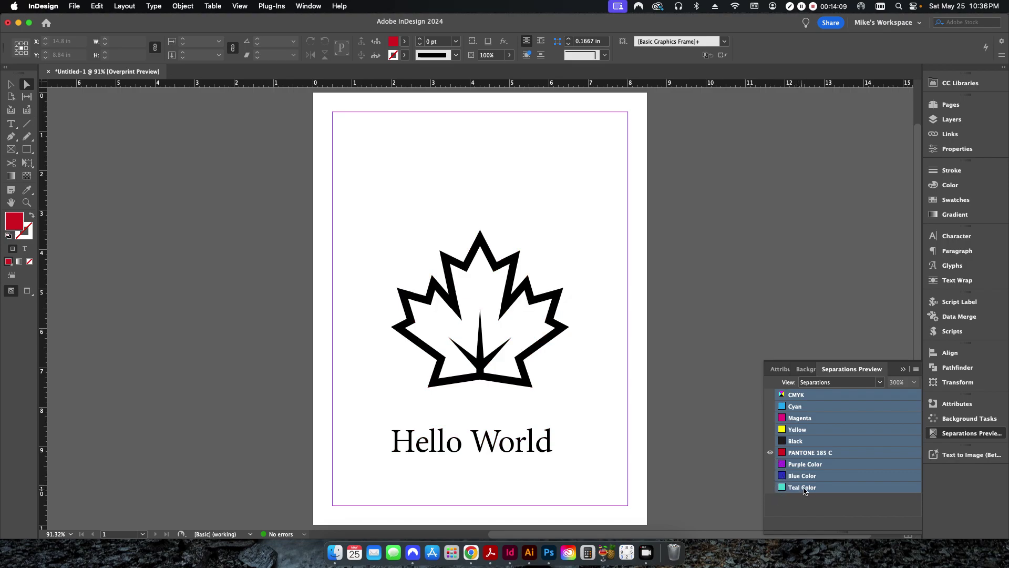